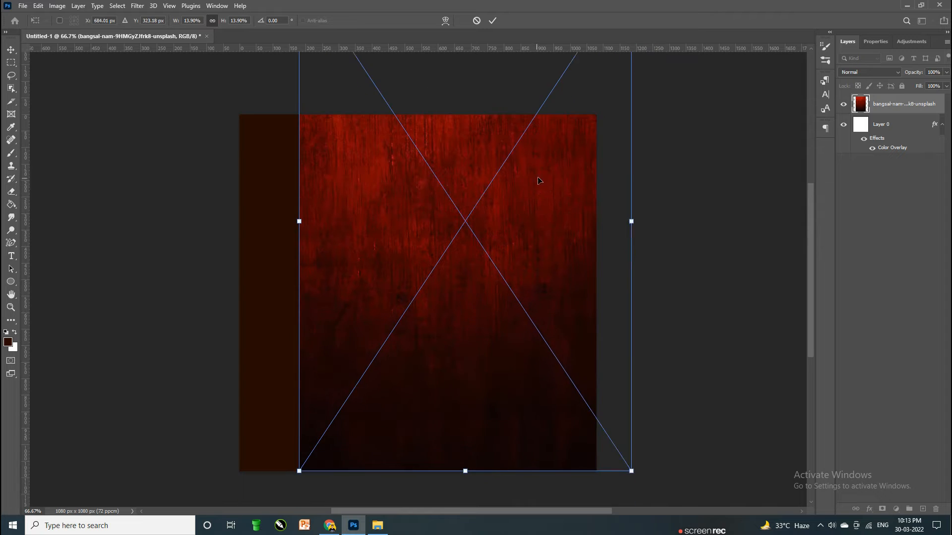
Step: Stretch the red grunge texture so it covers the whole canvas
left_click_drag(525, 143, 477, 292)
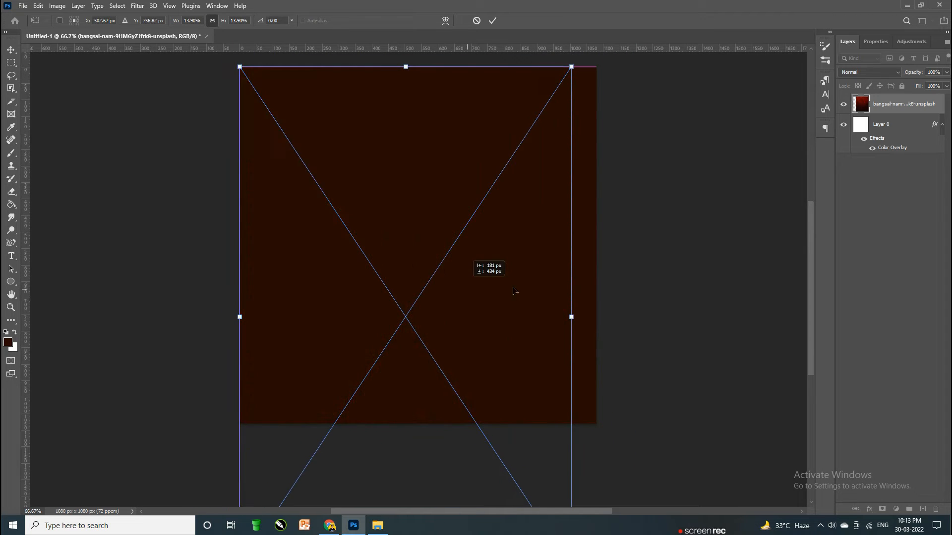
left_click_drag(572, 317, 597, 316)
key("Return")
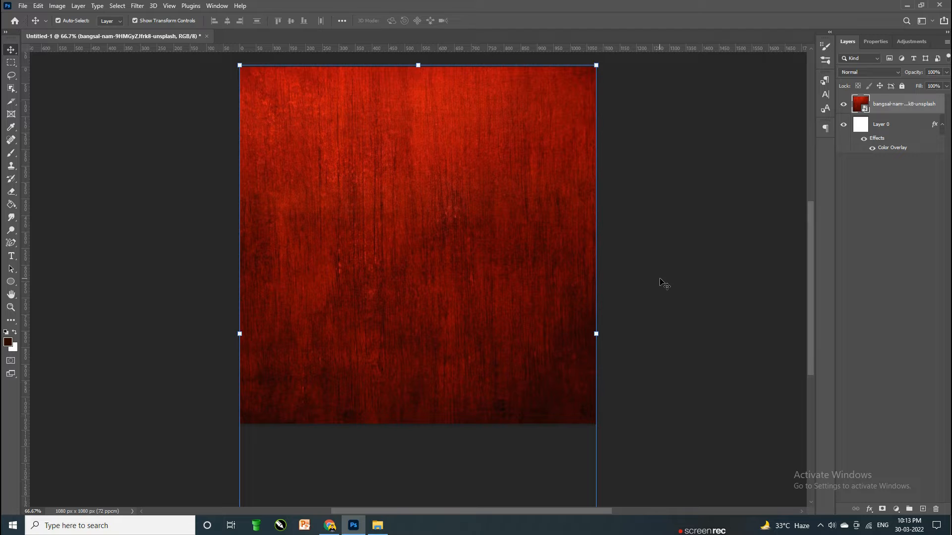
Step: Set the texture layer to the Difference blend mode at 50% opacity
left_click(849, 72)
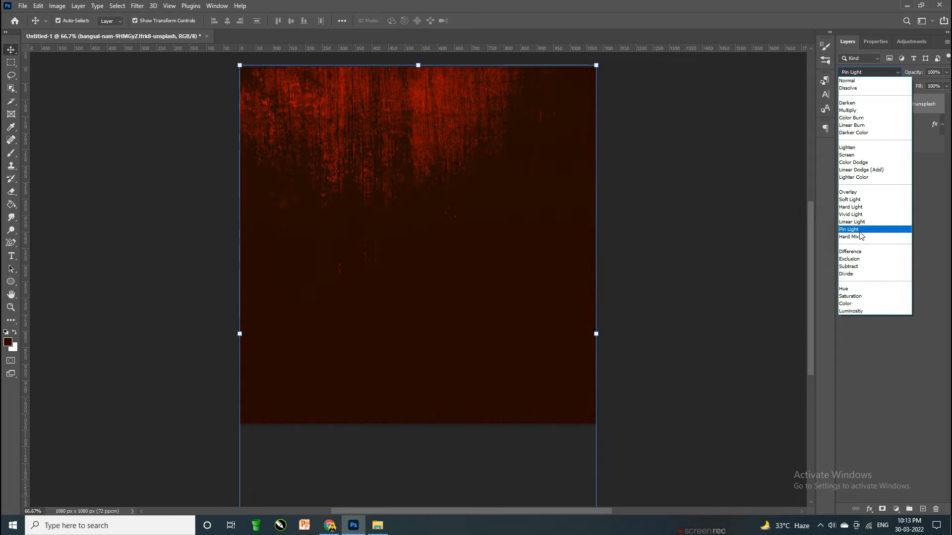
left_click(861, 252)
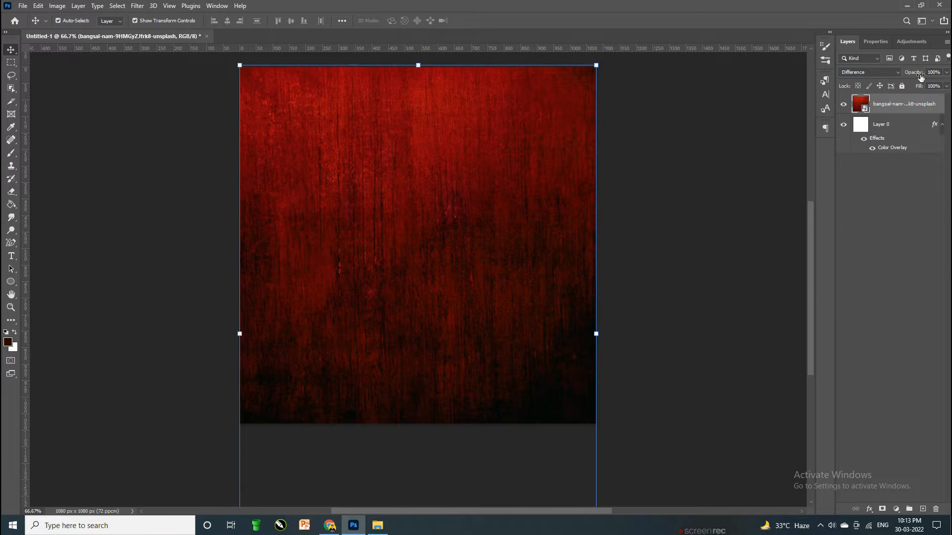
type("50")
key("Return")
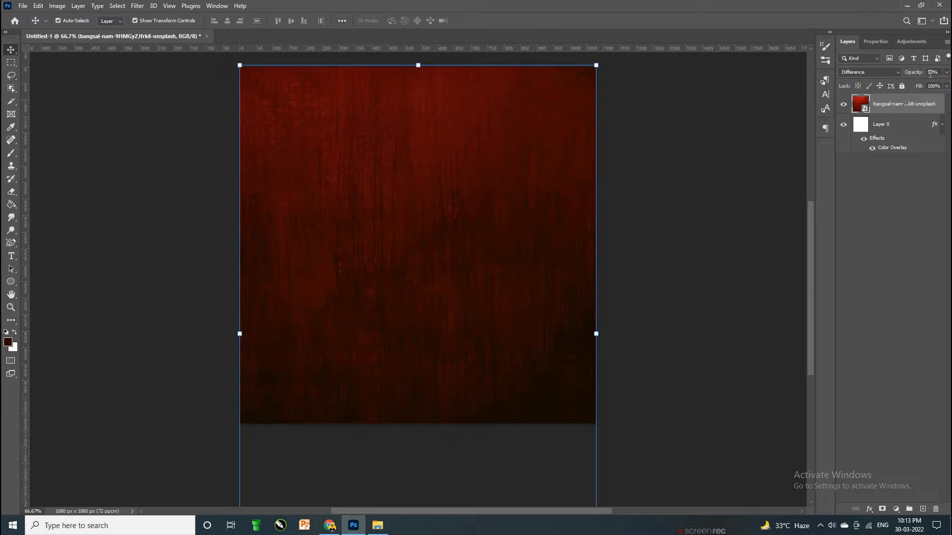
Step: Drag the downloaded nuggets box image from Chrome onto the canvas
left_click(729, 212)
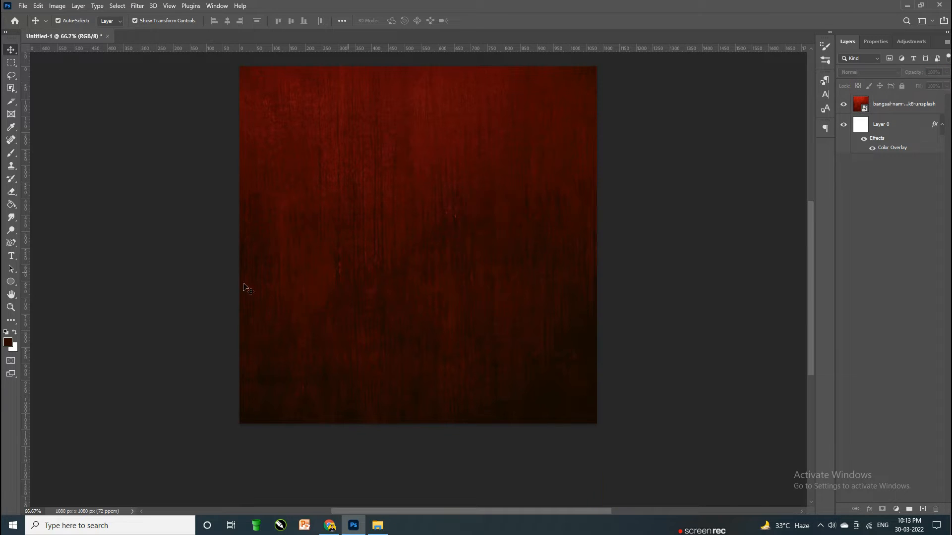
left_click(330, 525)
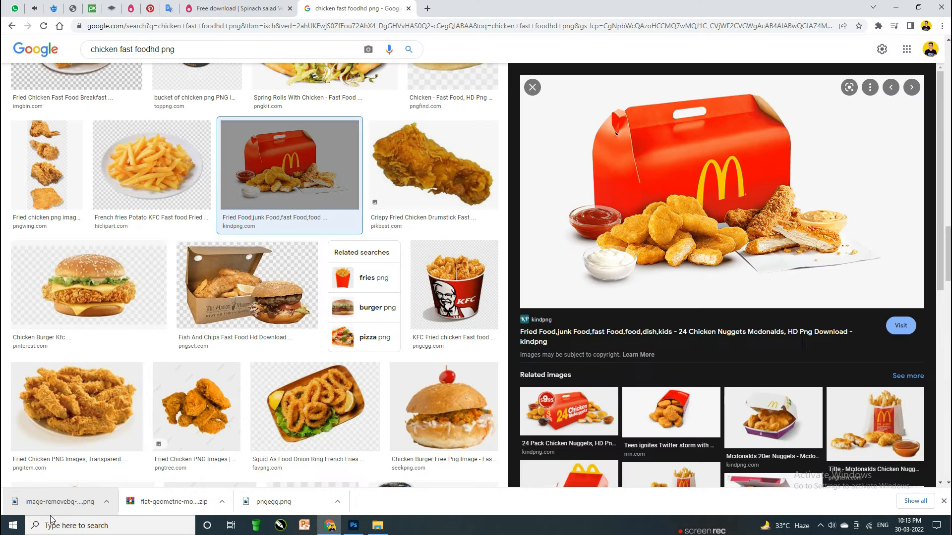
left_click_drag(322, 534, 471, 248)
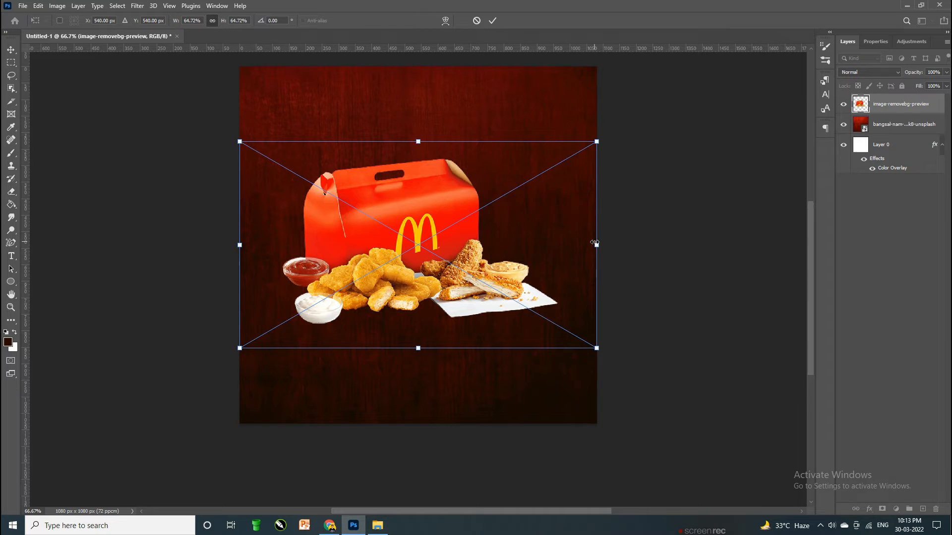
Step: Shrink the nuggets box image and centre it lower on the canvas
left_click_drag(595, 243, 534, 244)
left_click_drag(391, 263, 422, 293)
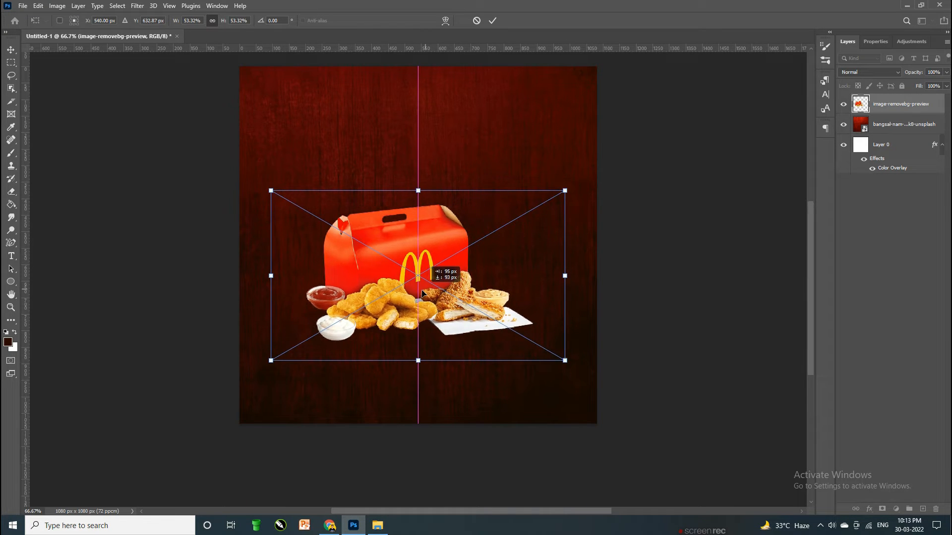
key("Return")
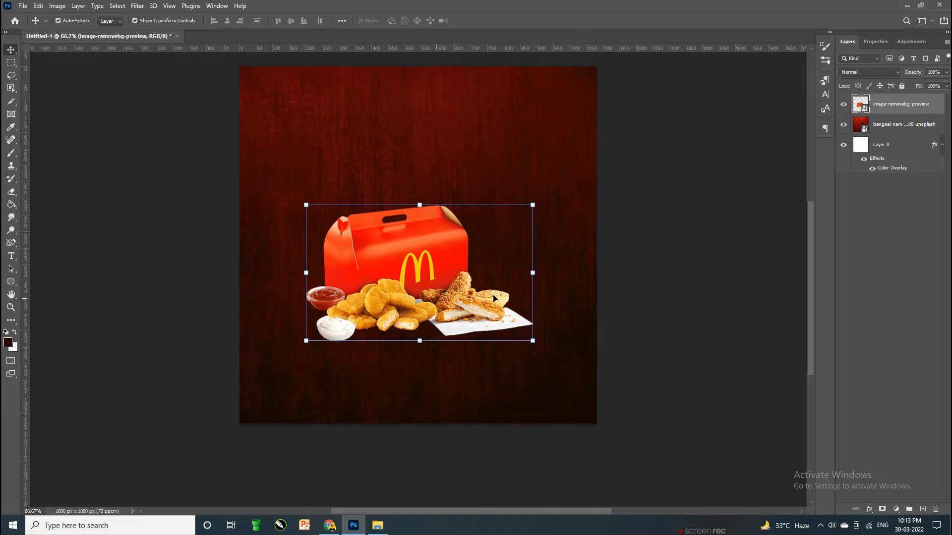
left_click(686, 237)
Step: Add the first title line, TODAY'S, above the food image
key("t")
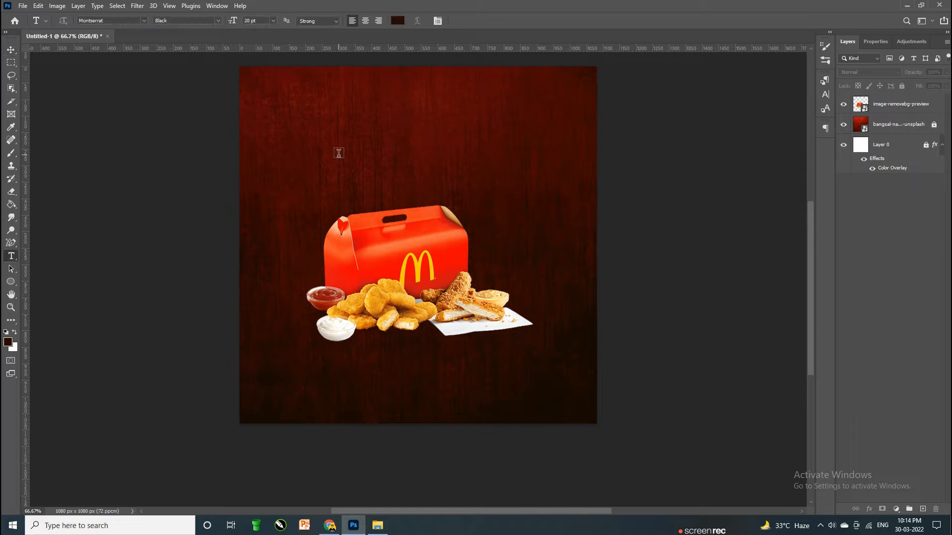
left_click(338, 153)
type("TODAY")
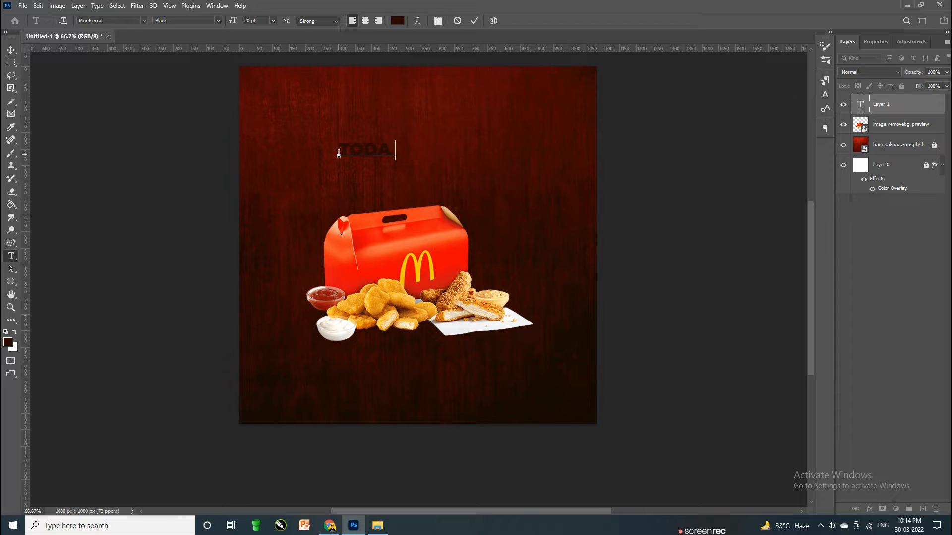
key("ctrl+Return")
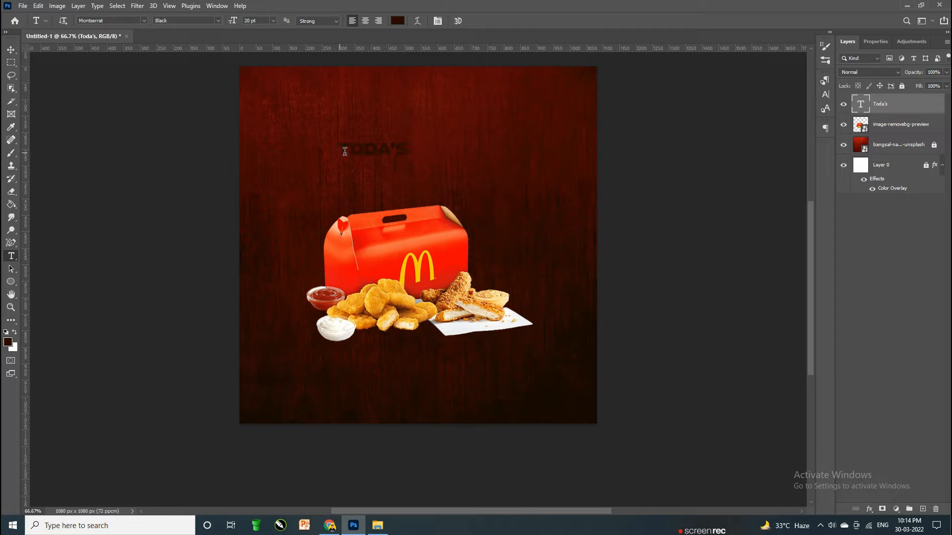
Step: Duplicate the title onto a second line and change it to SPECIAL
left_click(11, 47)
left_click_drag(397, 154, 419, 122)
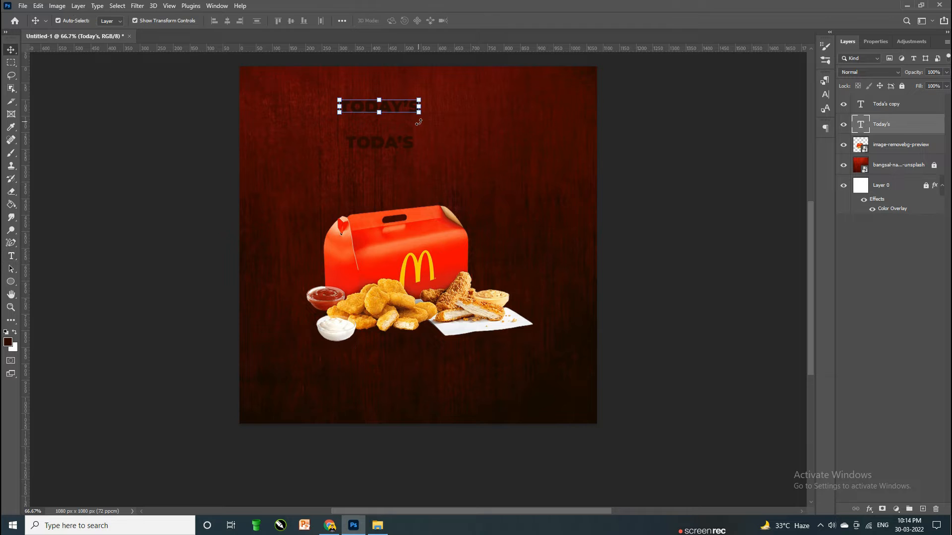
left_click(405, 145)
double_click(408, 143)
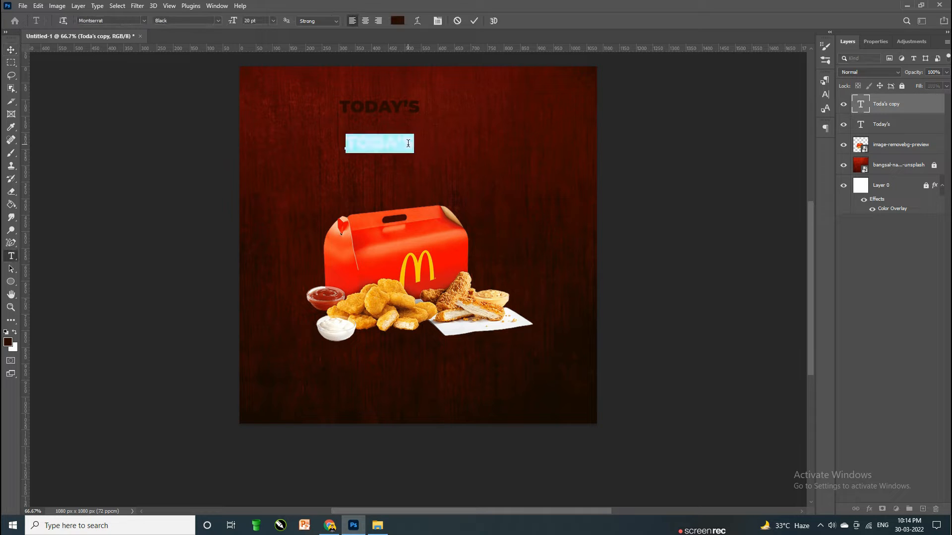
type("SPE")
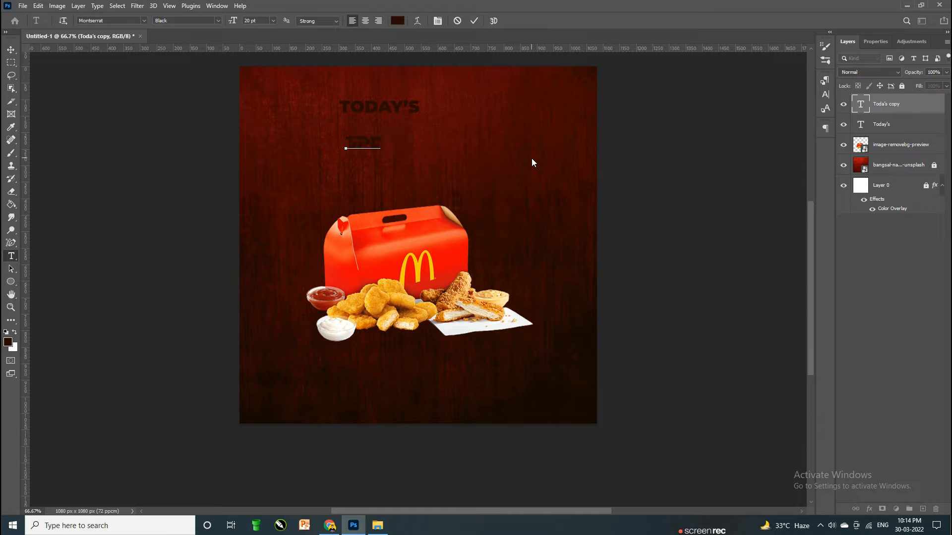
type("CIAl")
left_click(532, 159)
left_click(431, 172)
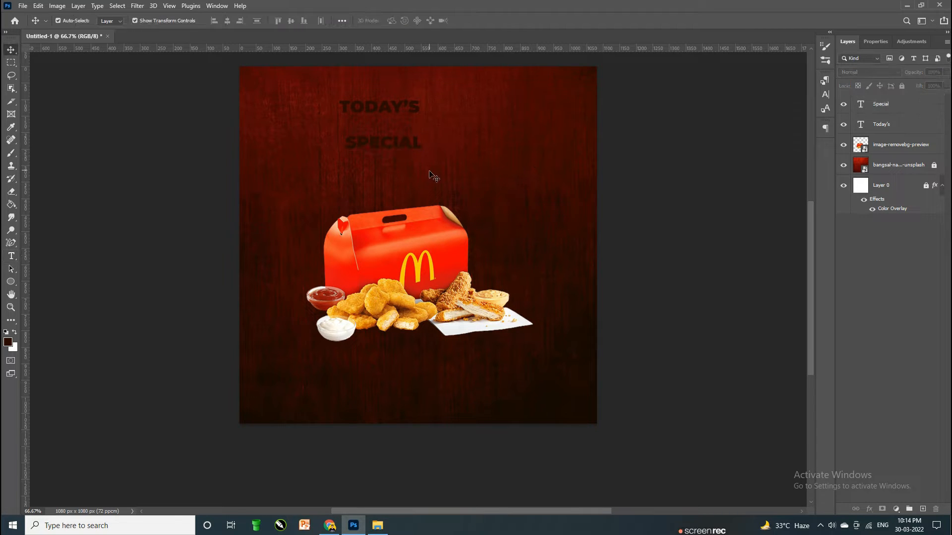
Step: Duplicate SPECIAL onto a third line below and change it to MENU
left_click_drag(402, 148, 402, 169, "alt")
double_click(403, 169)
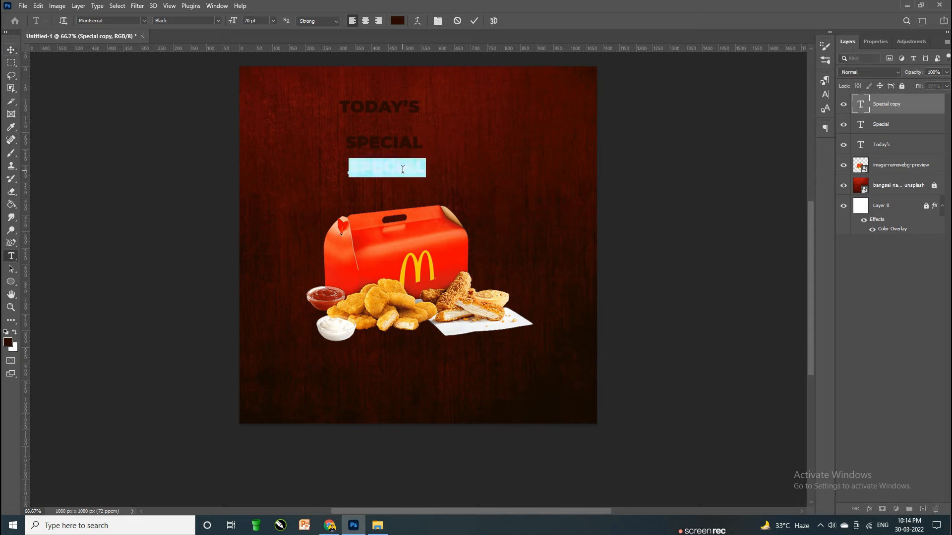
type("S")
key("ctrl+Return")
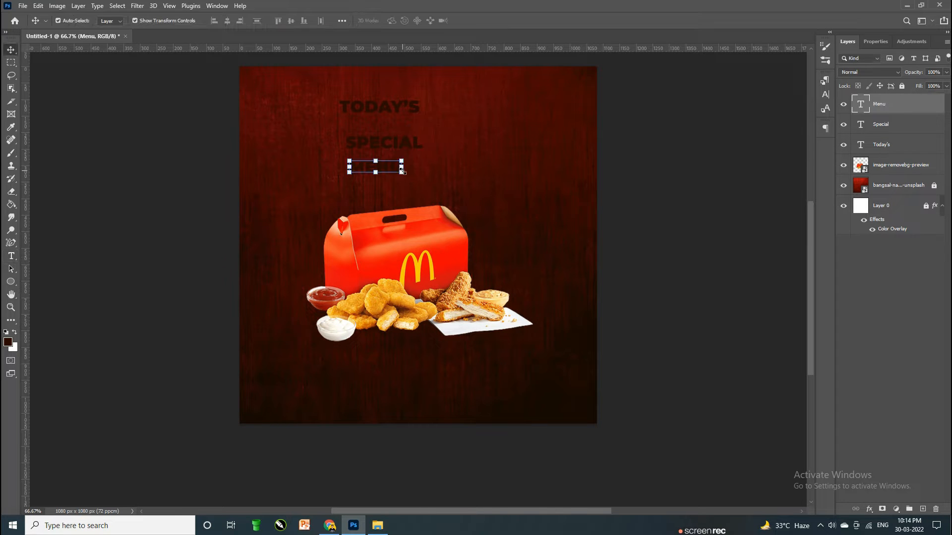
Step: Turn off All Caps on Special and Menu, then select all three title lines
left_click(404, 144, "shift")
left_click(721, 176)
left_click(520, 162)
double_click(392, 110)
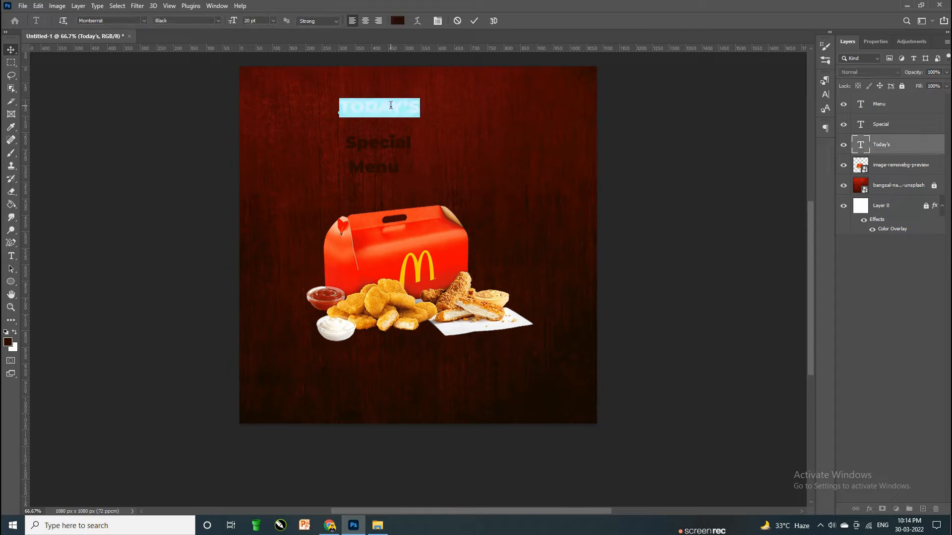
left_click(333, 153)
left_click(384, 145, "shift")
left_click(395, 171, "shift")
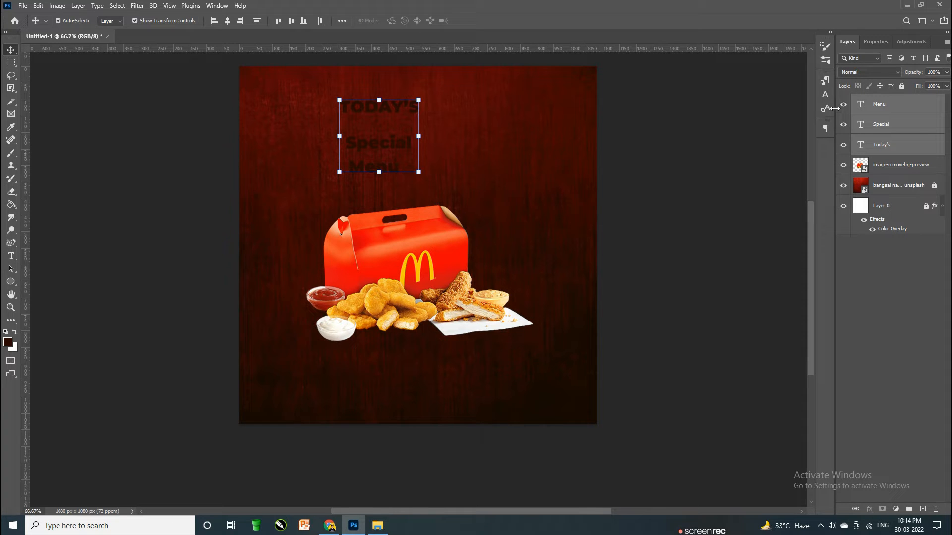
Step: Make the three title lines white in the Character panel
left_click(825, 94)
left_click(793, 140)
left_click_drag(660, 221, 563, 147)
key("Return")
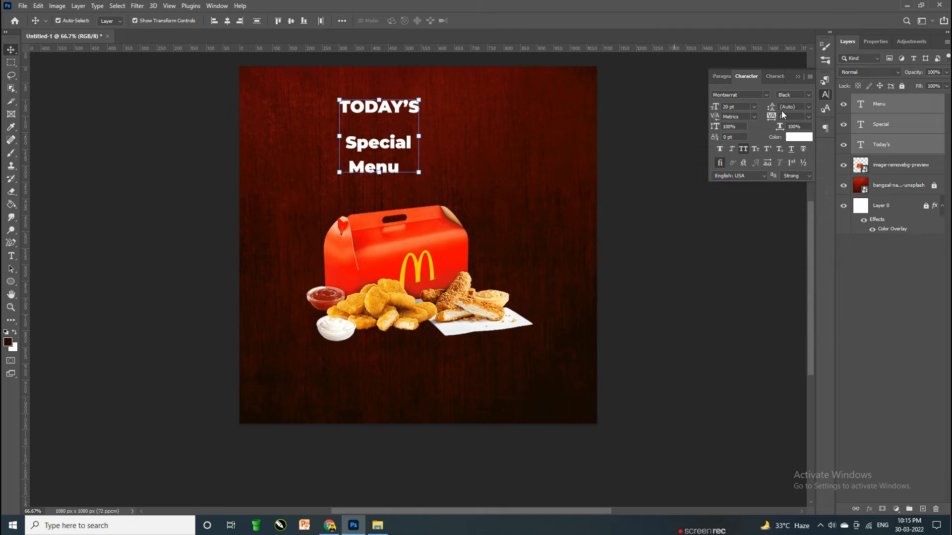
left_click(799, 77)
left_click(654, 212)
Step: Enlarge TODAY'S and move Menu right, beside the food box
left_click_drag(369, 171, 437, 184)
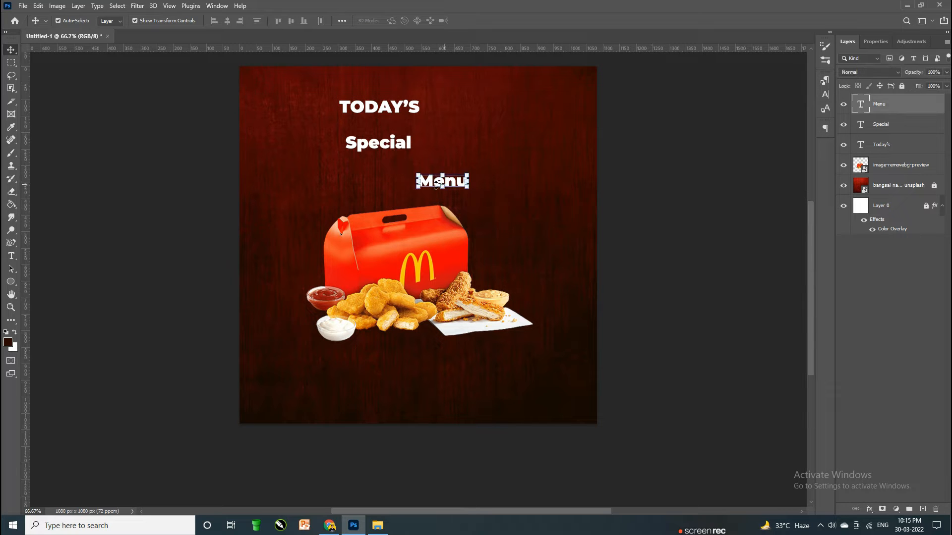
left_click(412, 109)
key("ctrl+t")
left_click_drag(420, 107, 532, 111)
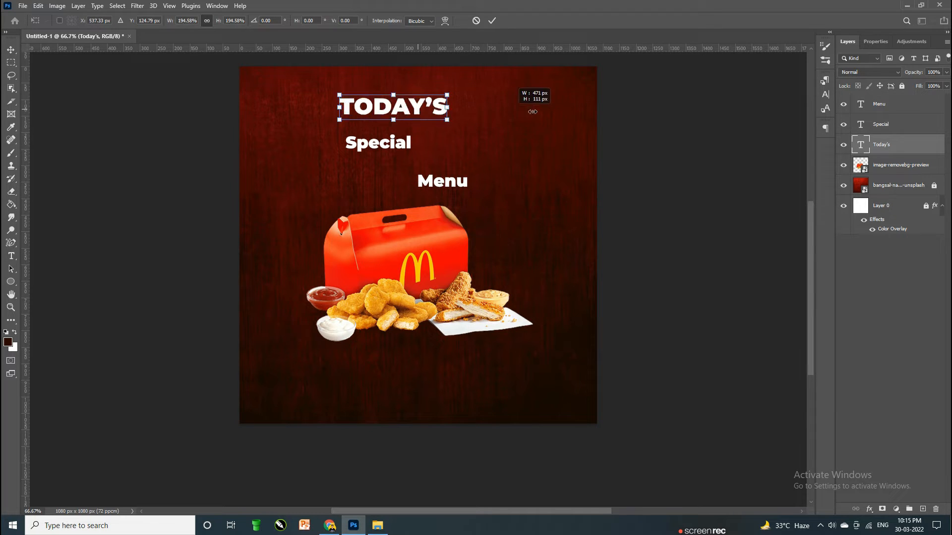
key("Return")
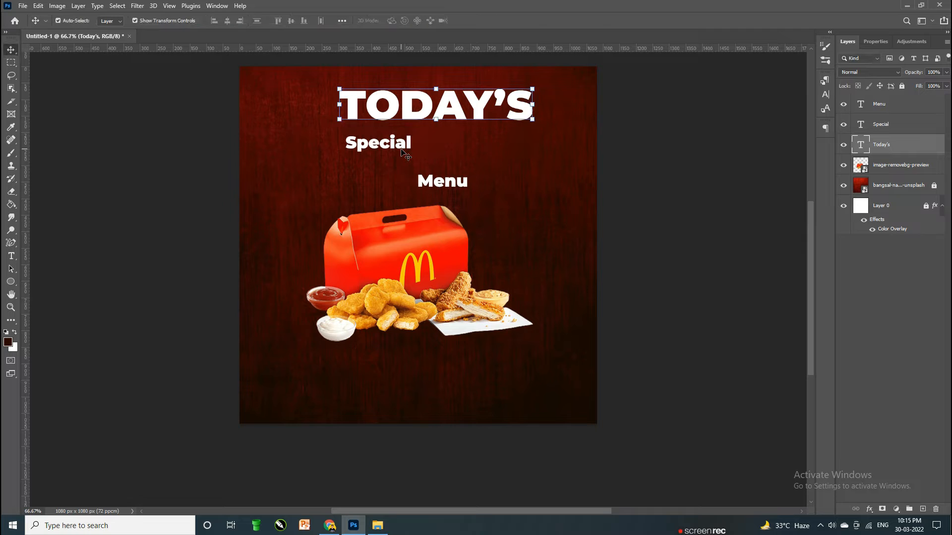
left_click_drag(532, 105, 429, 112)
key("Return")
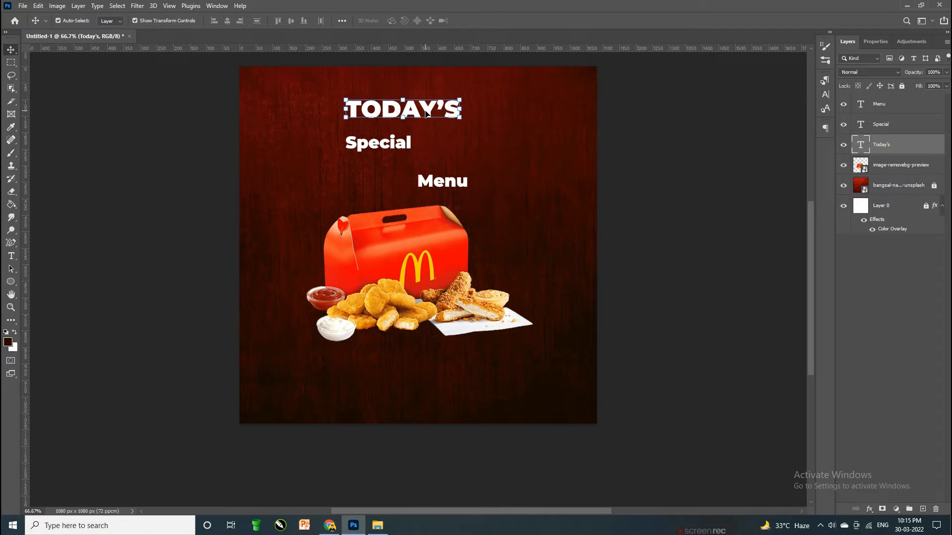
left_click(442, 197)
left_click_drag(451, 191, 510, 239)
Step: Set the Special text to 50 pt
double_click(368, 149)
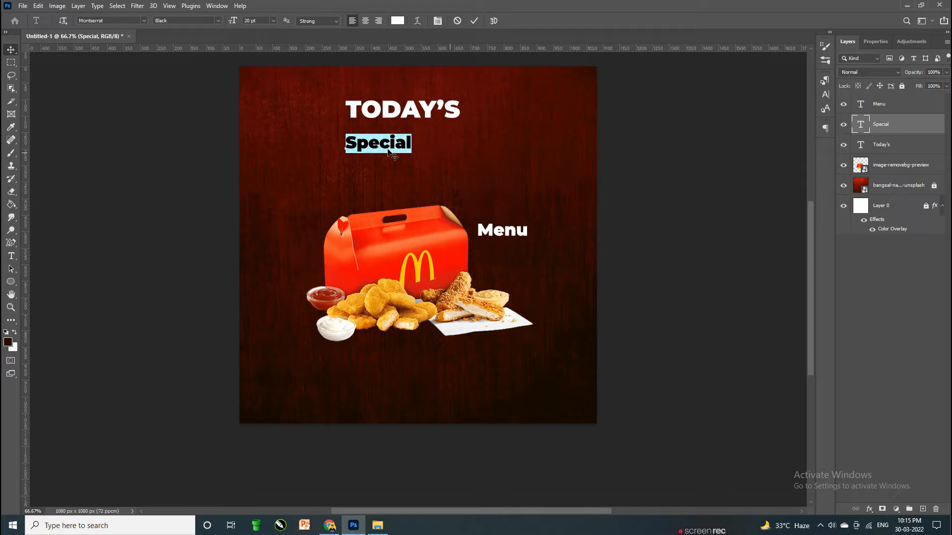
left_click(264, 19)
type("50")
key("Return")
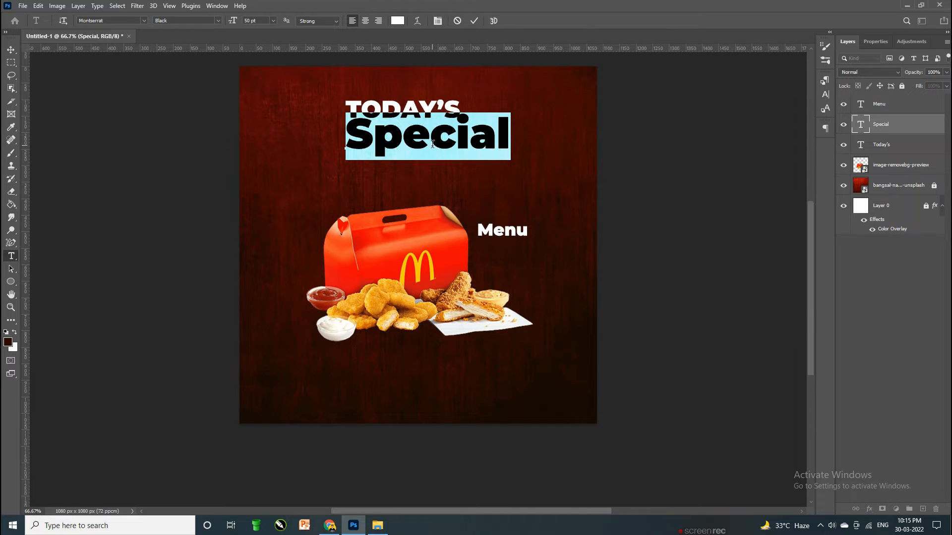
Step: Change Special's font to the Badcats script typeface
left_click(826, 94)
left_click(752, 93)
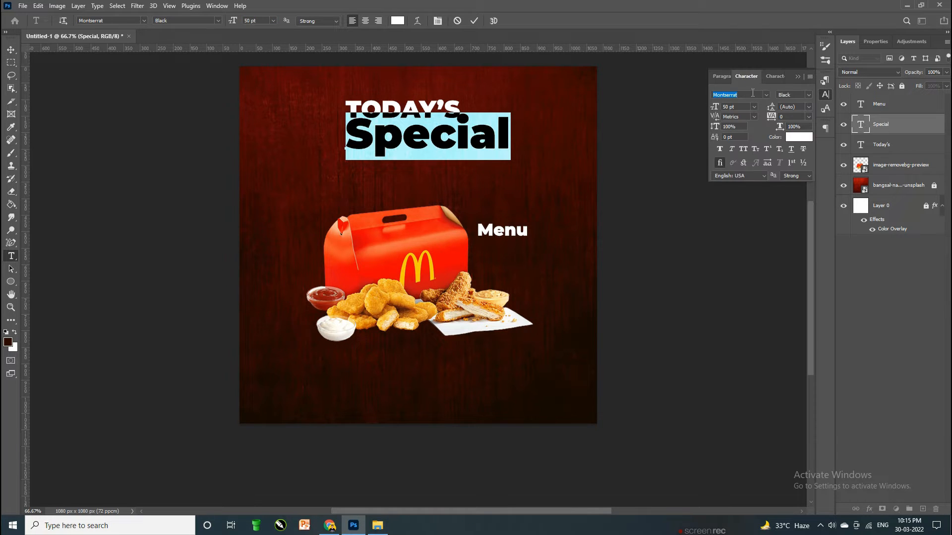
type("badc")
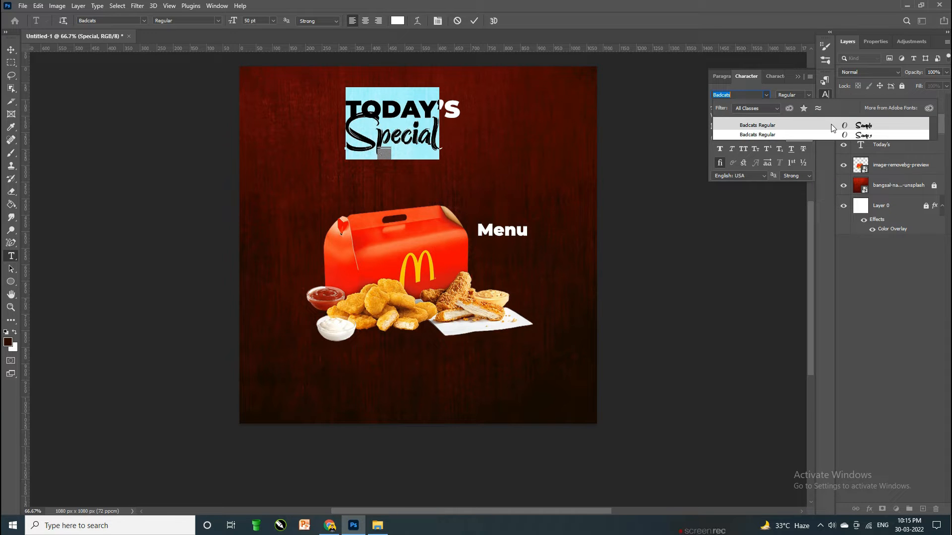
left_click(829, 124)
key("ctrl+Return")
Step: Enlarge Special under TODAY'S, tilt it about -4°, and shift the food image 35 px right
key("v")
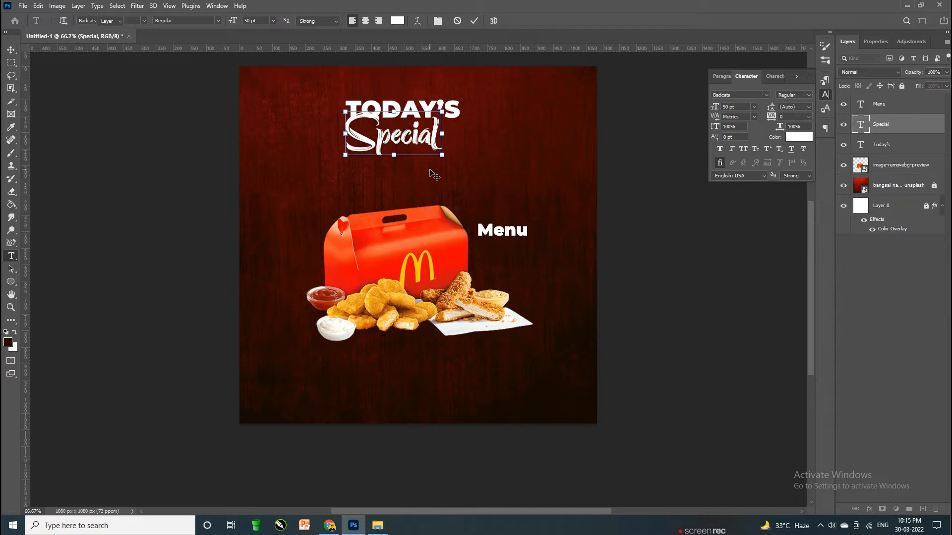
key("ctrl+t")
left_click_drag(438, 133, 589, 139)
left_click_drag(527, 162, 420, 183)
left_click_drag(515, 99, 533, 76)
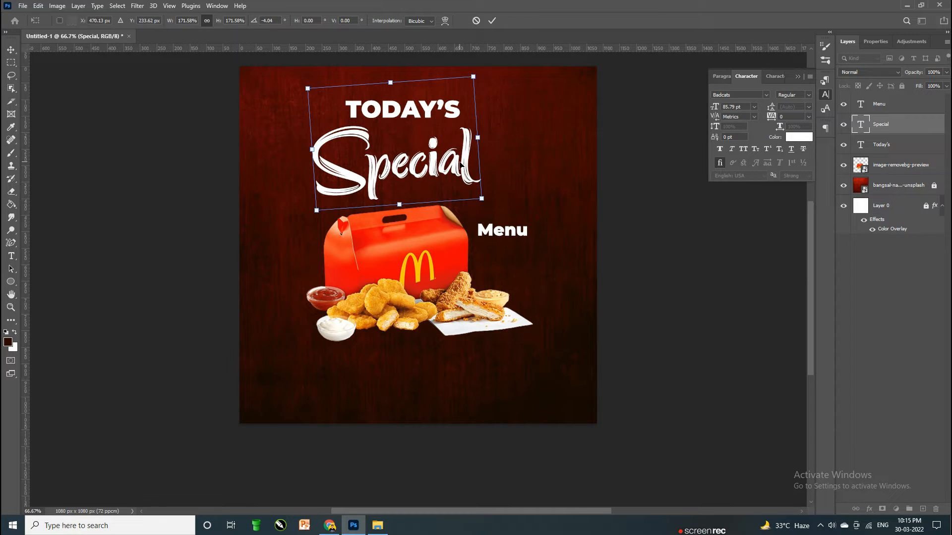
left_click_drag(460, 164, 468, 165)
key("Return")
left_click_drag(437, 280, 449, 283)
left_click(471, 115)
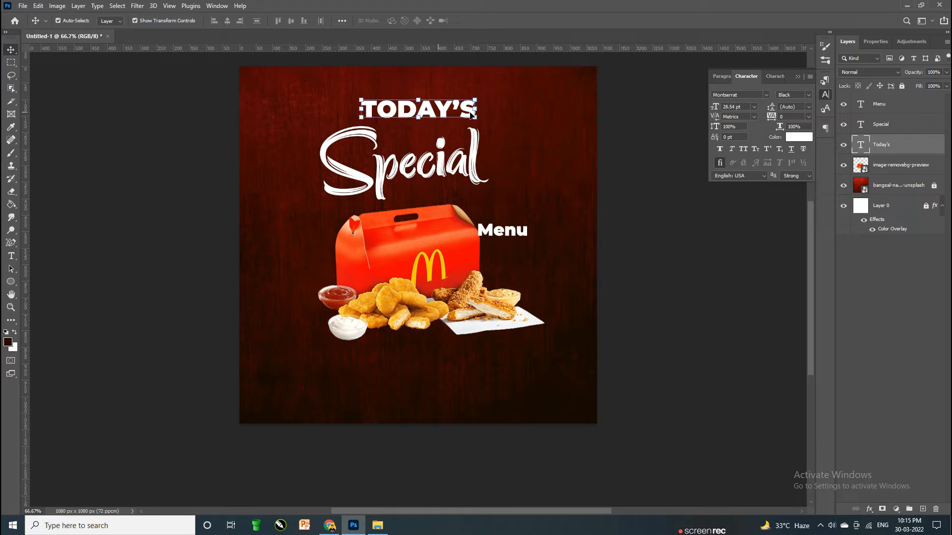
Step: Shrink and tilt TODAY'S and set it in Calibri Bold
left_click_drag(487, 94, 462, 110)
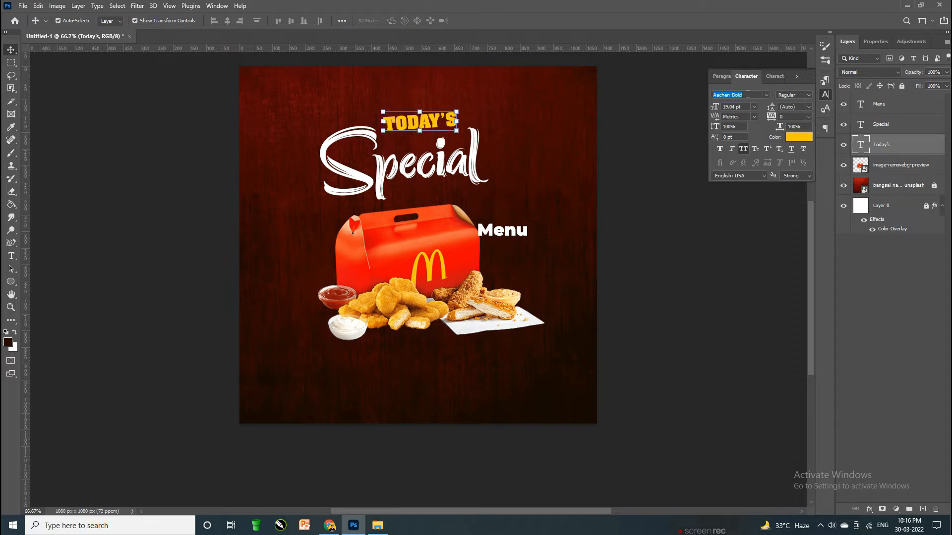
type("ca")
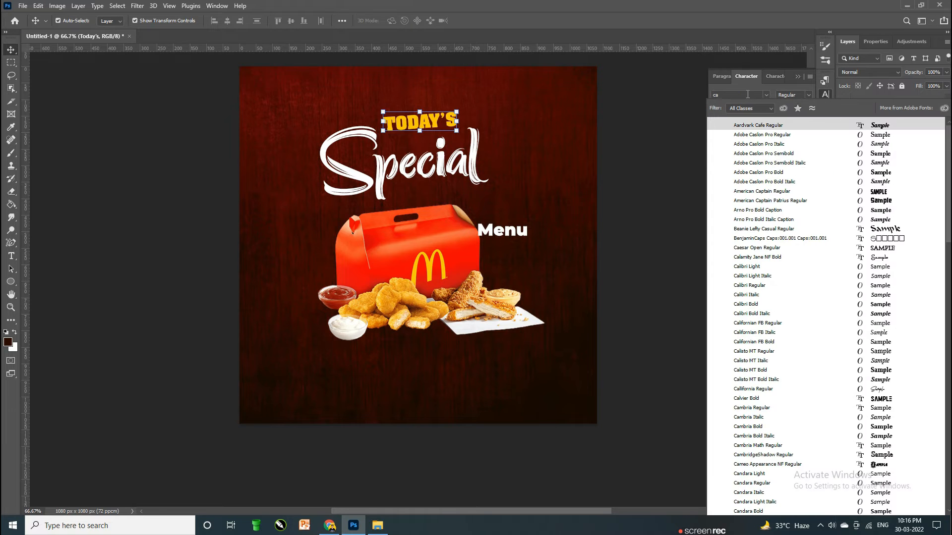
type("libri")
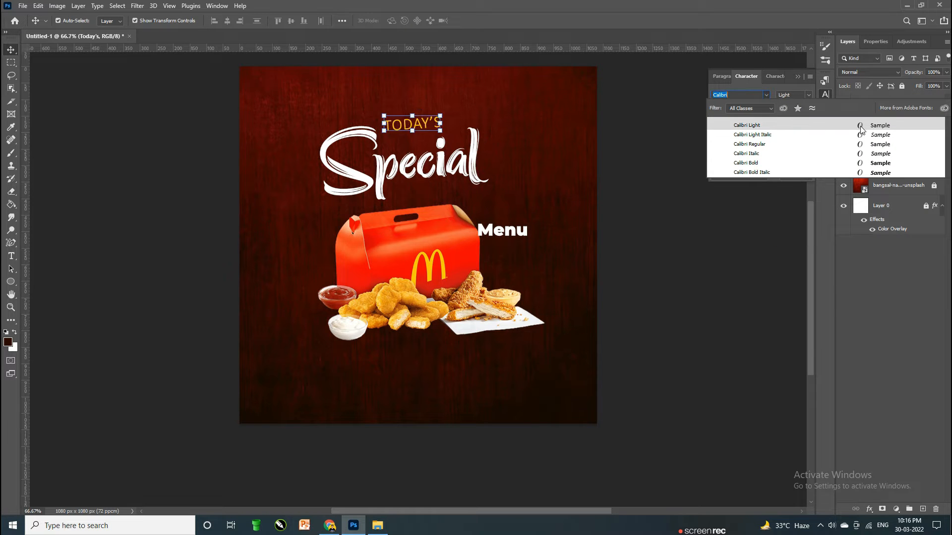
left_click(876, 163)
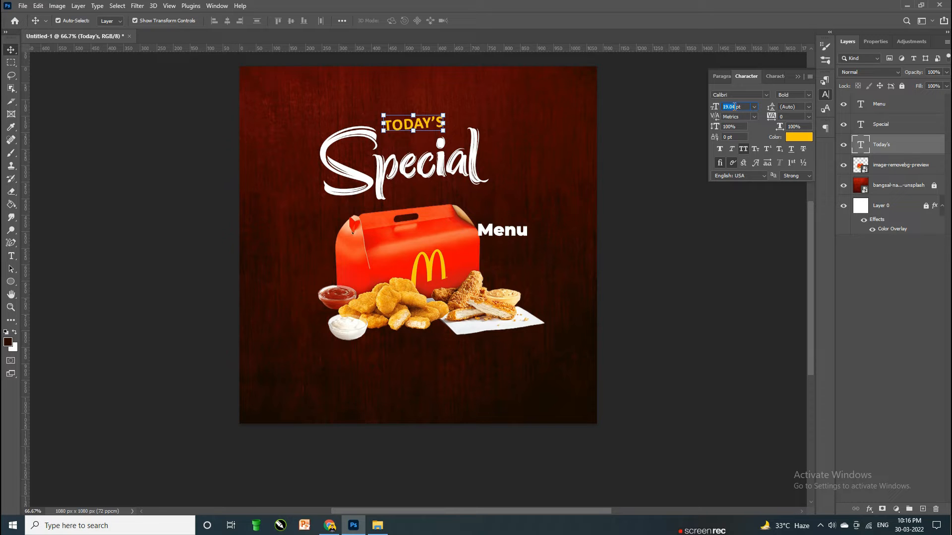
scroll(734, 106, "up", 1)
left_click(667, 210)
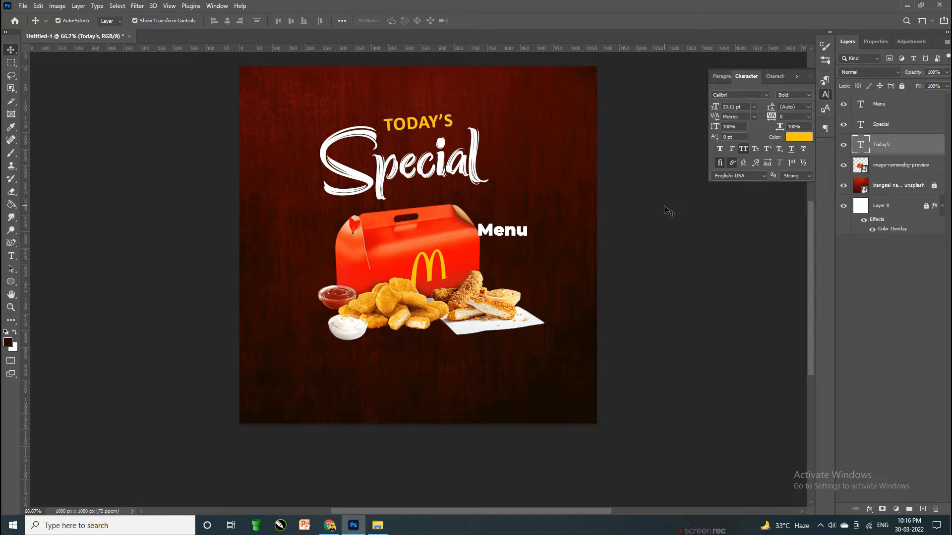
Step: Rotate TODAY'S by about -2 degrees
left_click(435, 125)
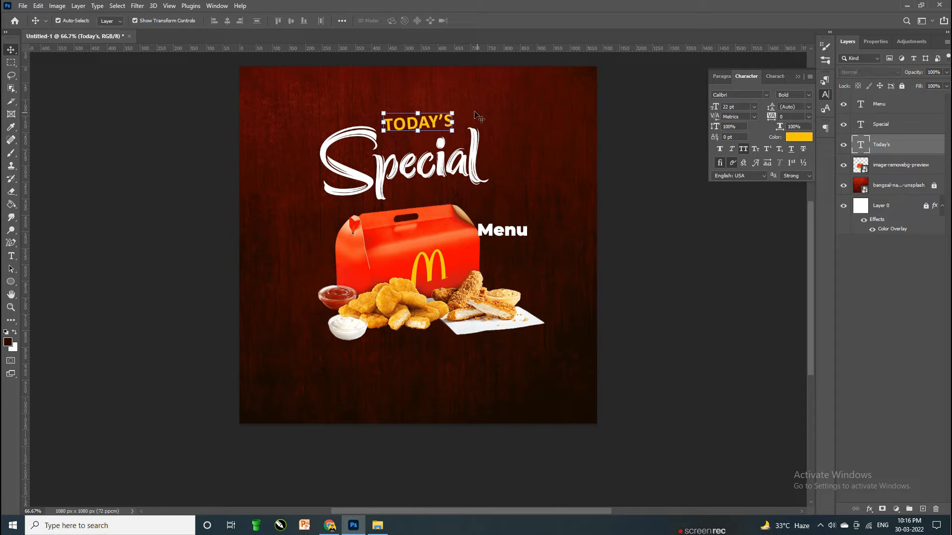
left_click_drag(459, 110, 461, 105)
key("Return")
left_click(608, 219)
Step: Move Menu just under Special and colour it yellow
left_click_drag(505, 232, 459, 177)
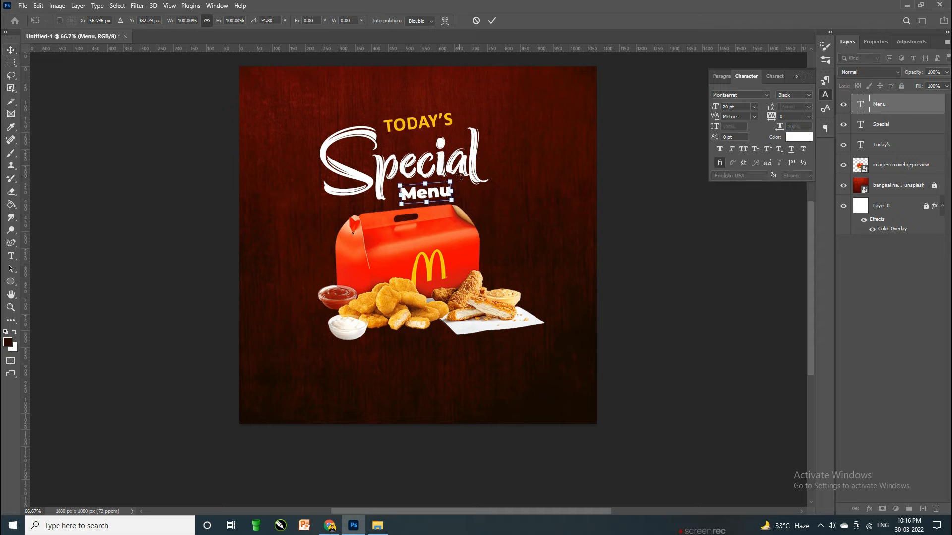
key("Return")
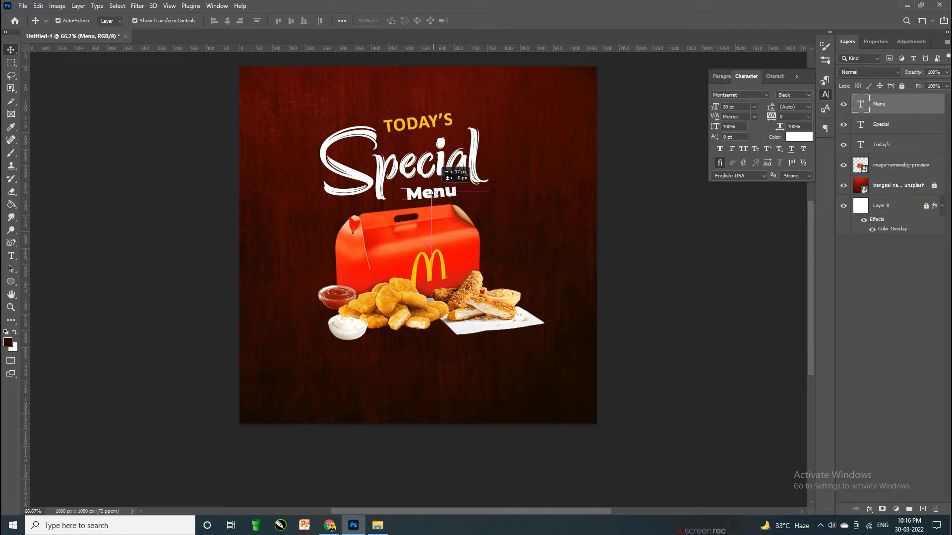
double_click(429, 193)
left_click(793, 136)
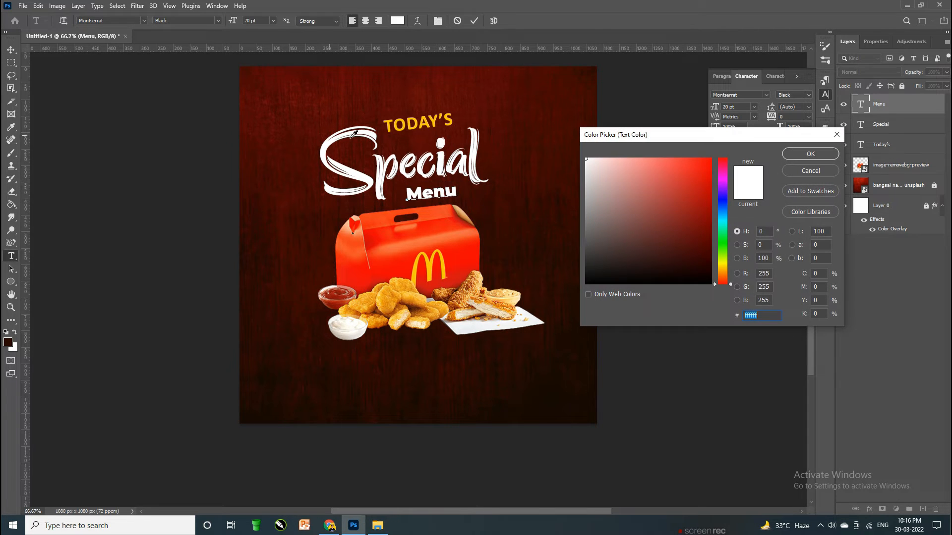
left_click(425, 122)
left_click(810, 154)
left_click(544, 259)
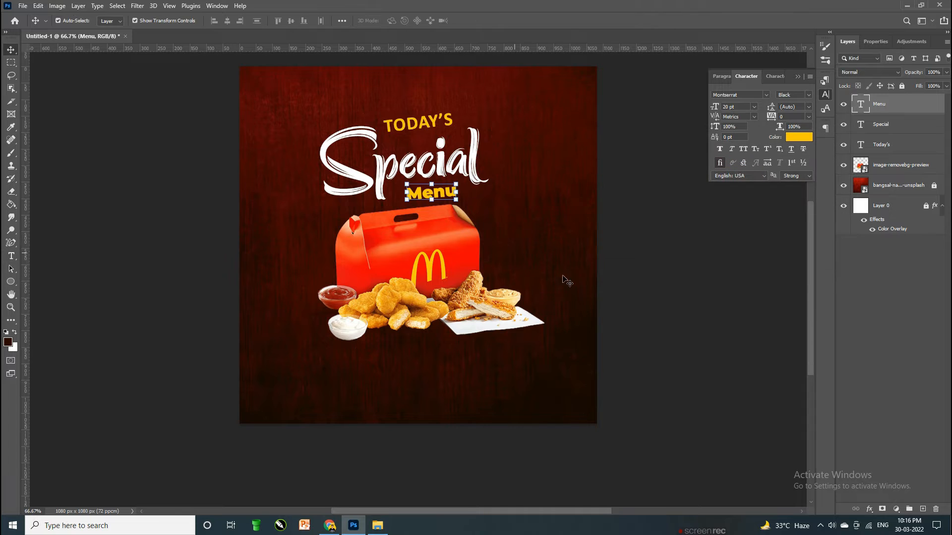
left_click(579, 282)
left_click_drag(430, 201, 427, 198)
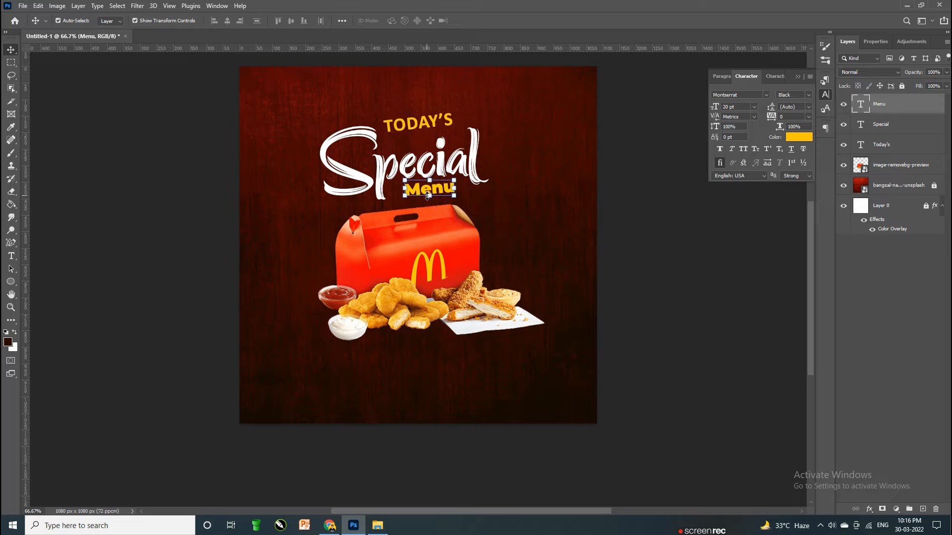
left_click(707, 251)
scroll(689, 251, "down", 2)
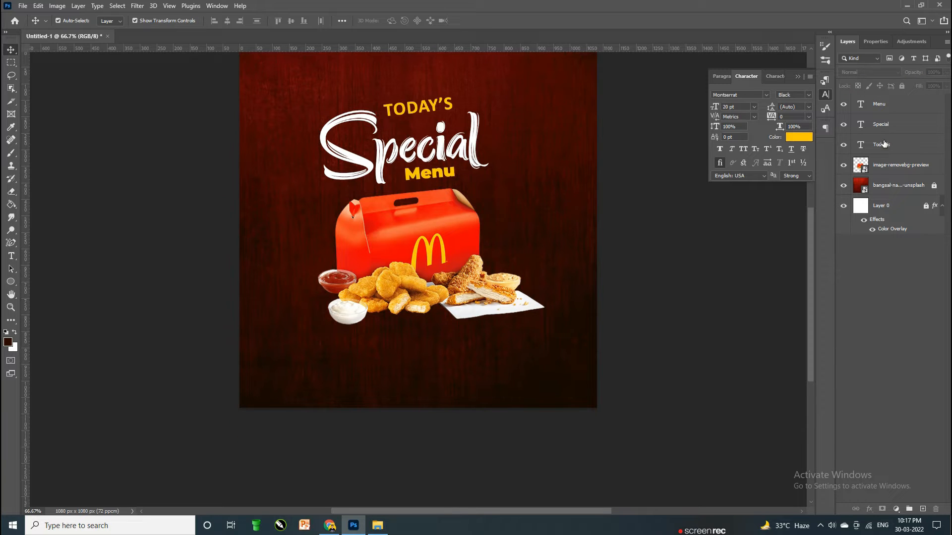
Step: Start a new text box near the bottom in Calibri Regular
left_click(908, 207)
left_click(430, 385)
key("t")
left_click(431, 381)
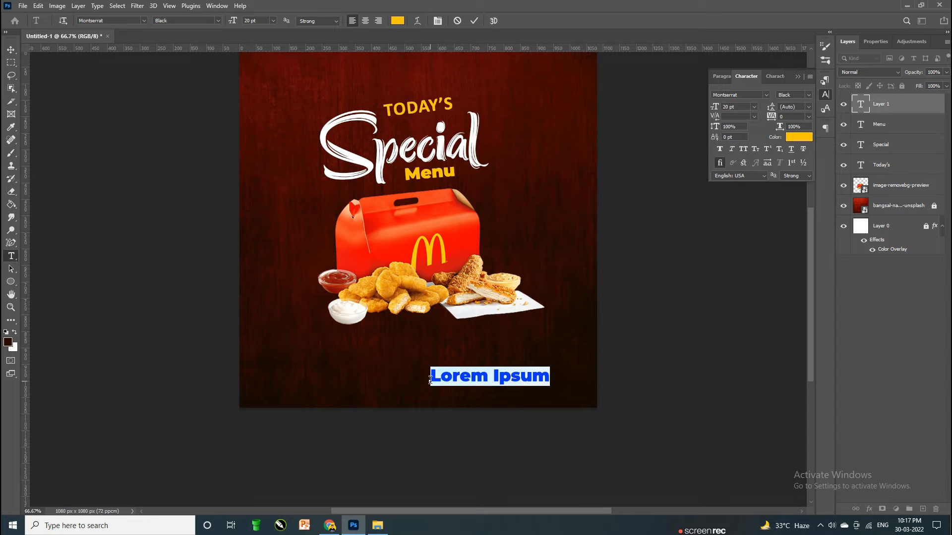
left_click(740, 94)
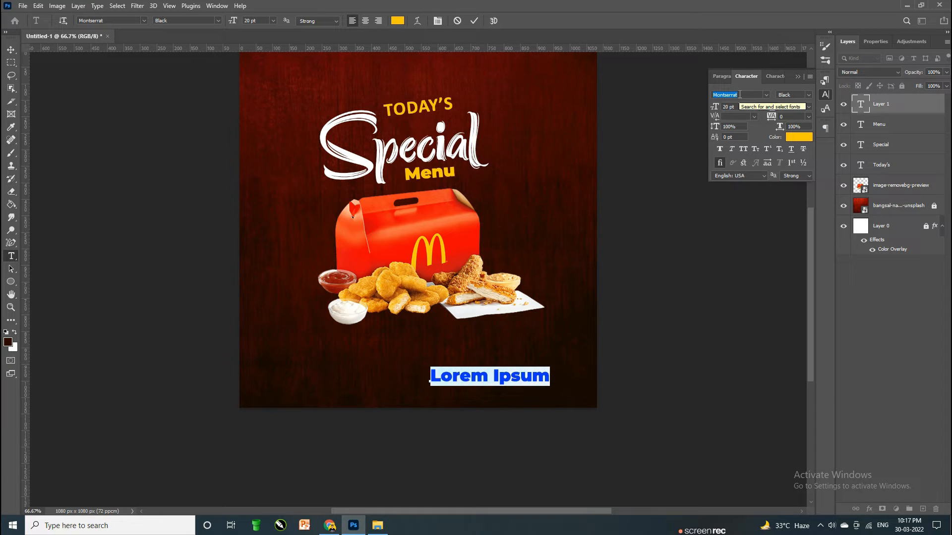
type("calibri")
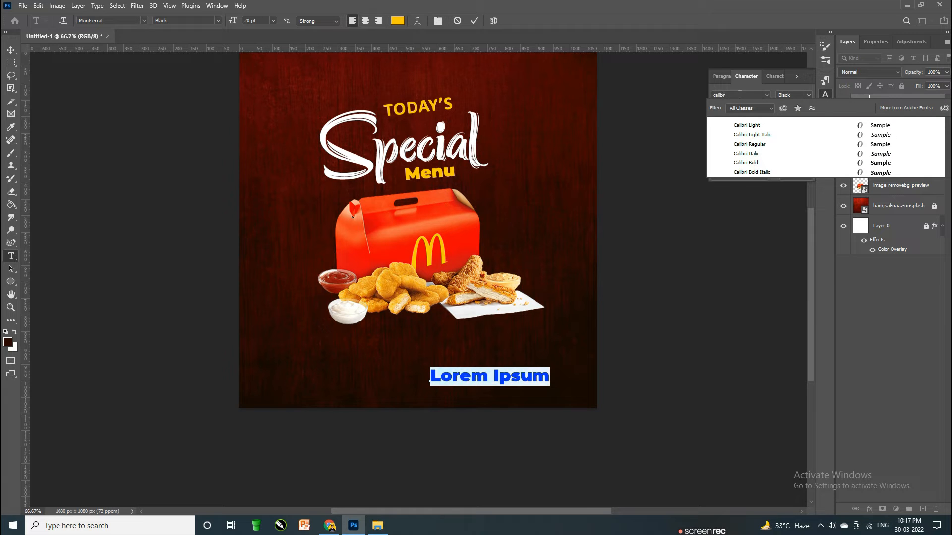
key("Down")
key("Down")
key("Down")
key("Up")
key("Up")
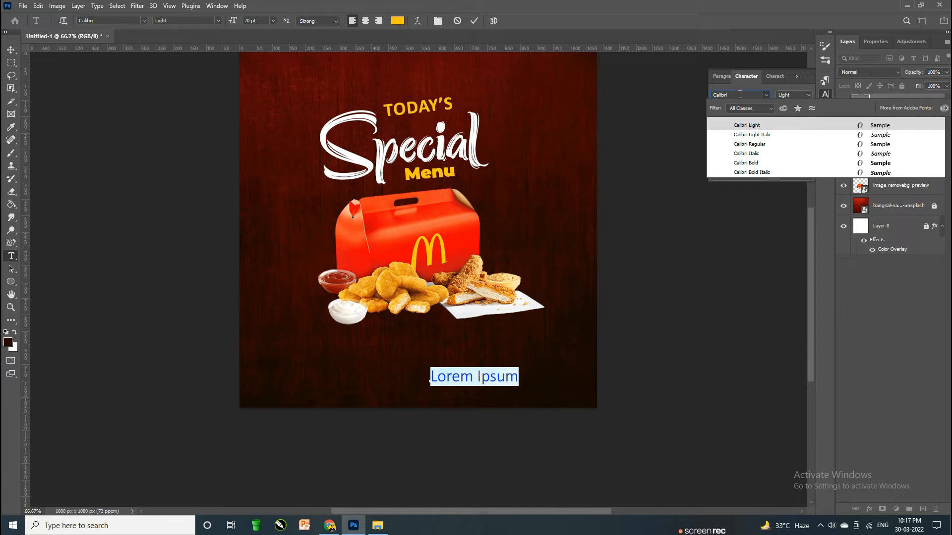
key("Down")
key("Down")
key("Return")
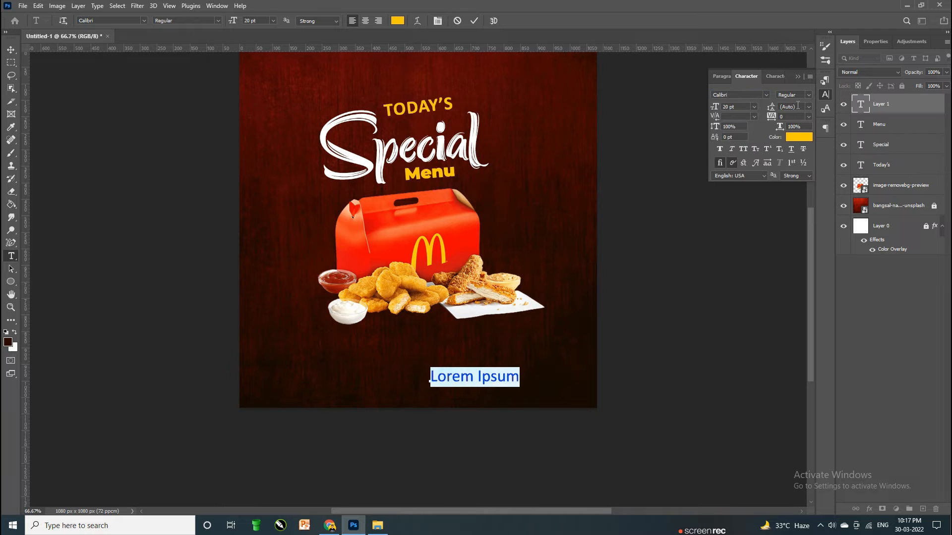
Step: Set the size to 15 pt and enter the contact phone number
left_click(712, 108)
key("Return")
key("BackSpace")
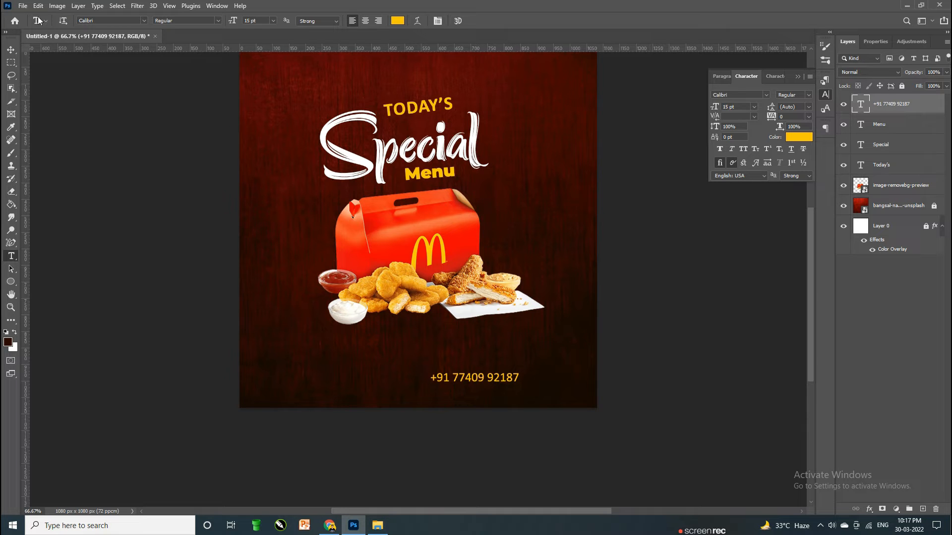
left_click(11, 50)
Step: Position the phone number toward the bottom right of the post
left_click_drag(506, 381, 435, 397)
key("shift+Right")
left_click(545, 387)
scroll(530, 306, "down", 1)
key("ctrl+plus")
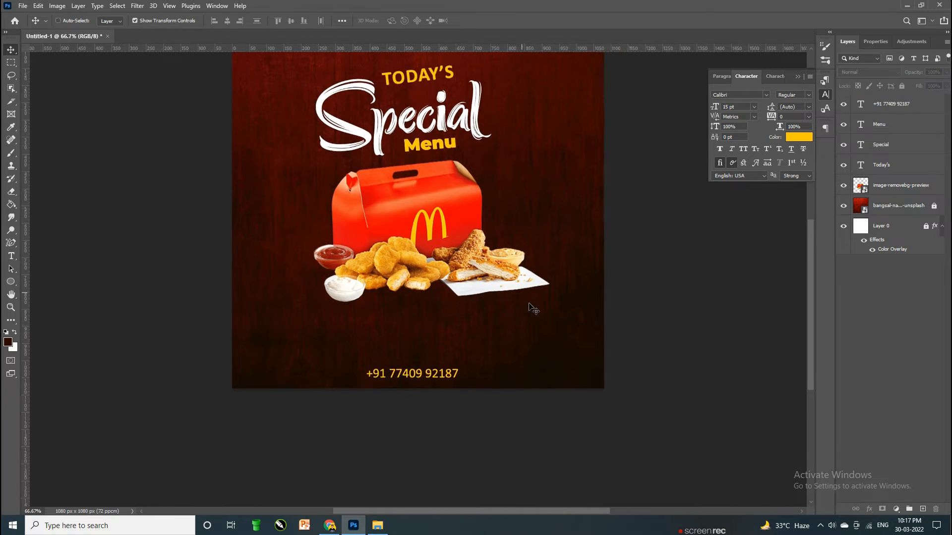
Step: Resize the phone number to 12 pt and copy it to the left and right
left_click(414, 364)
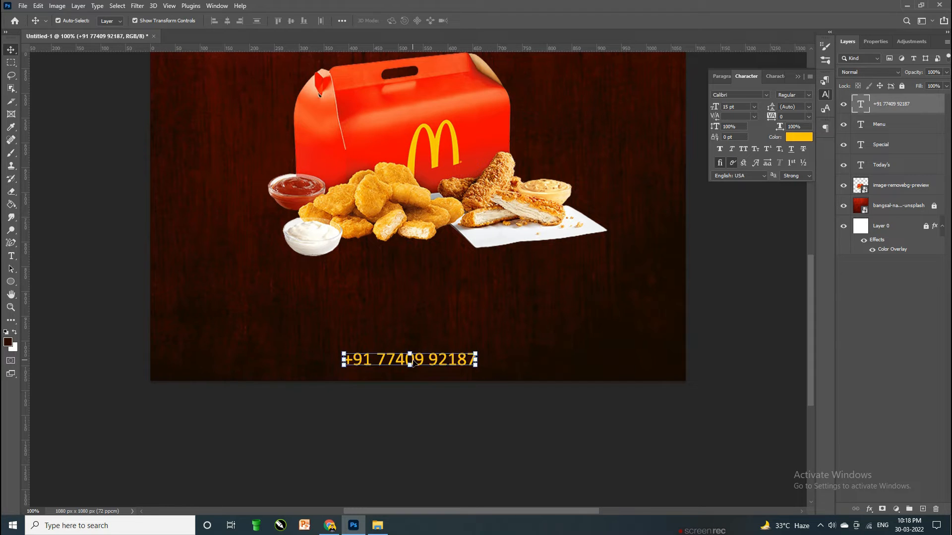
double_click(414, 364)
type("12")
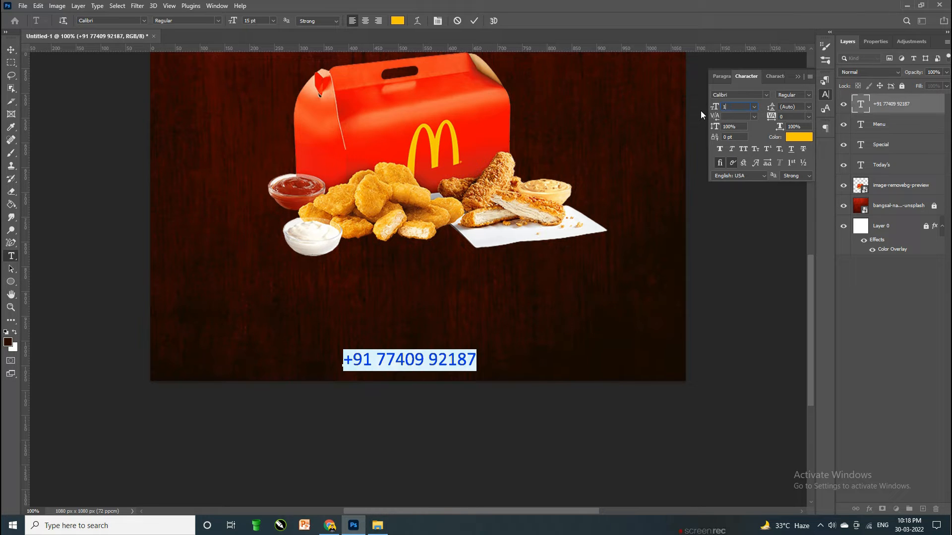
key("Return")
key("ctrl+Return")
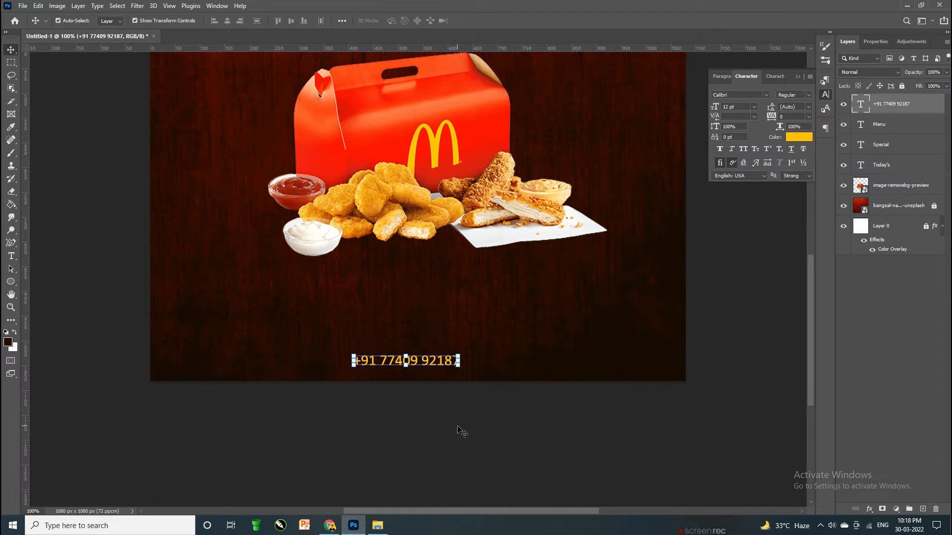
left_click(471, 414)
left_click_drag(456, 362, 231, 366)
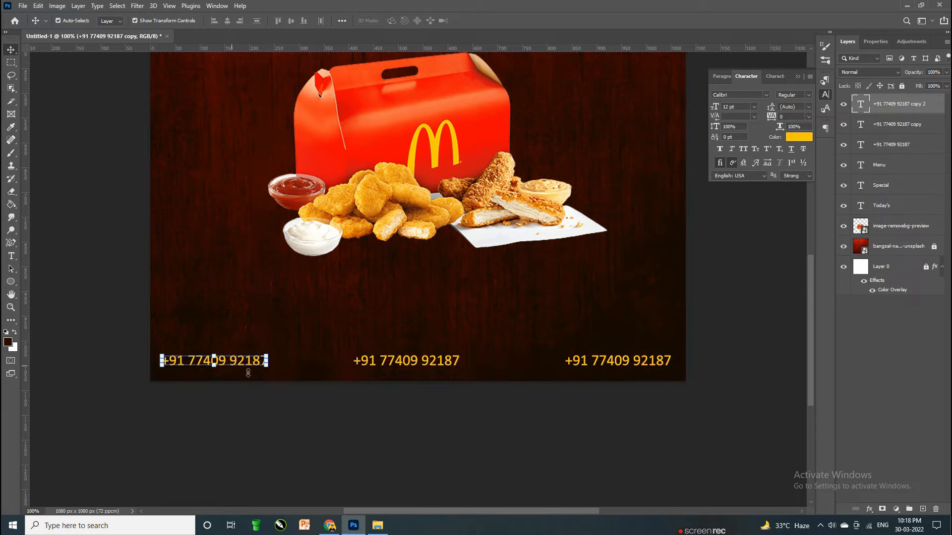
left_click(270, 396)
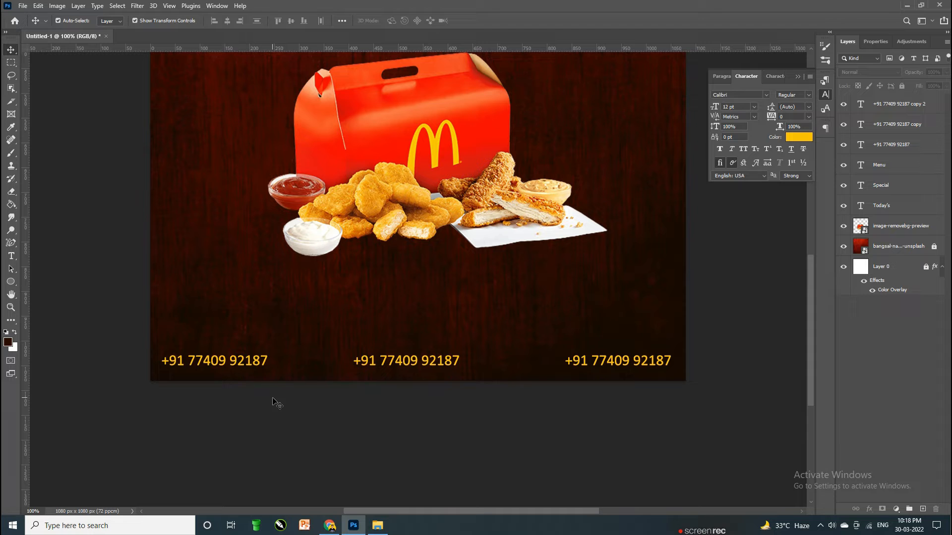
Step: Change the middle phone number to a bold, all-caps ORDER NOW
double_click(439, 359)
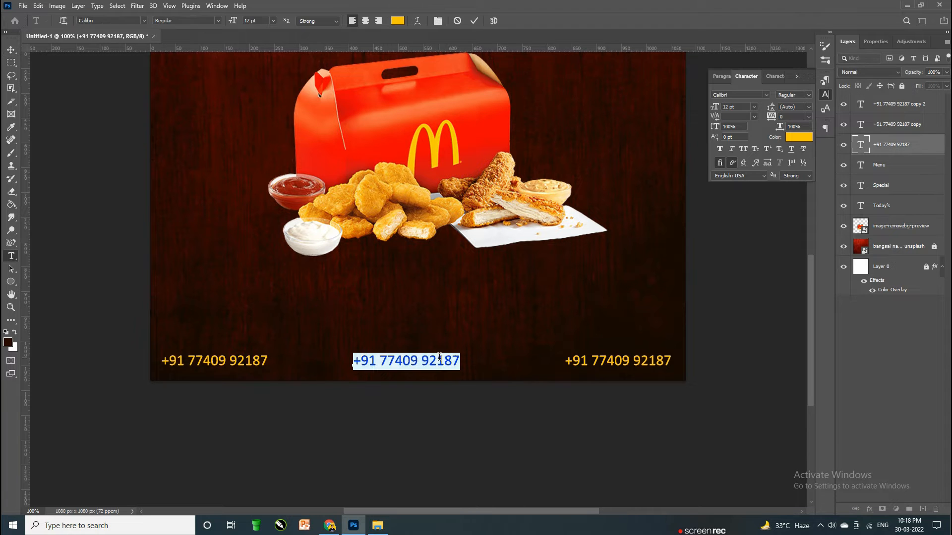
type("Order Now")
key("ctrl+a")
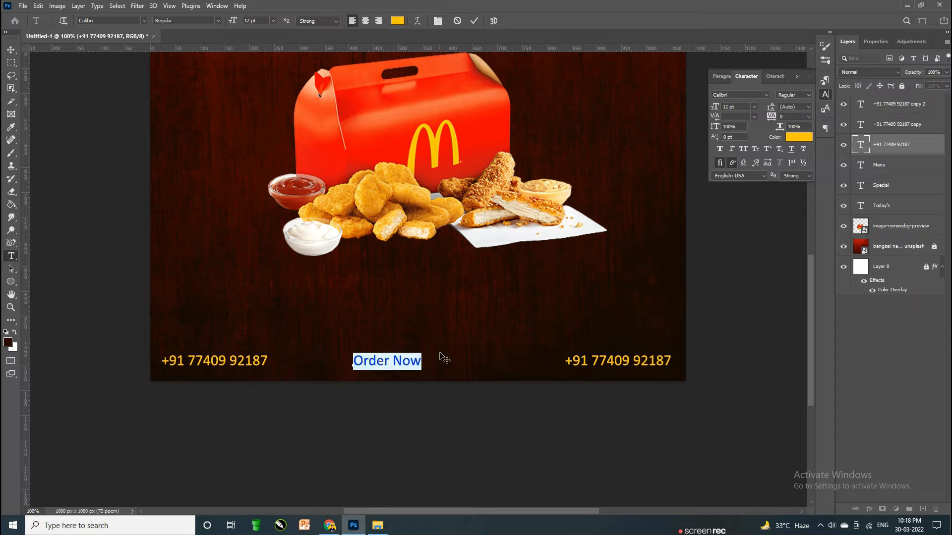
left_click(742, 149)
left_click(798, 99)
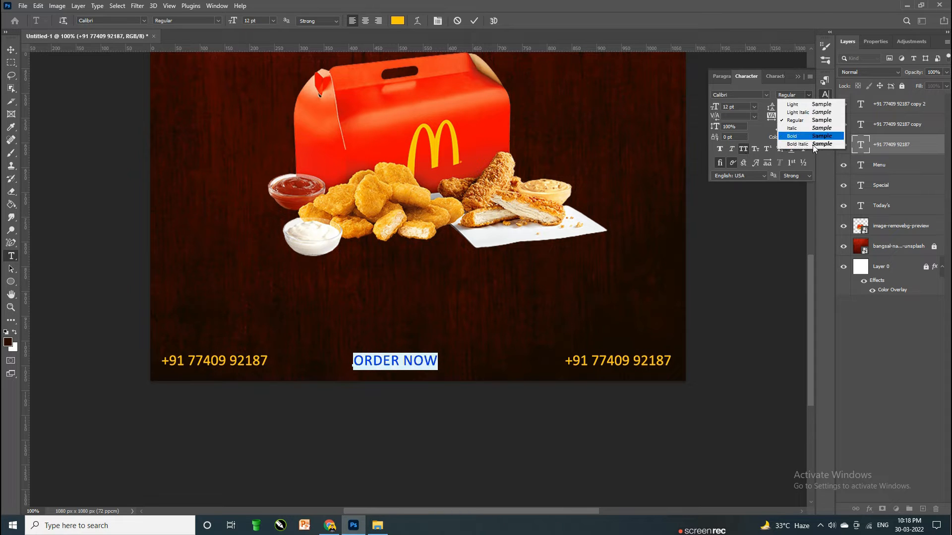
left_click(810, 135)
key("ctrl+Return")
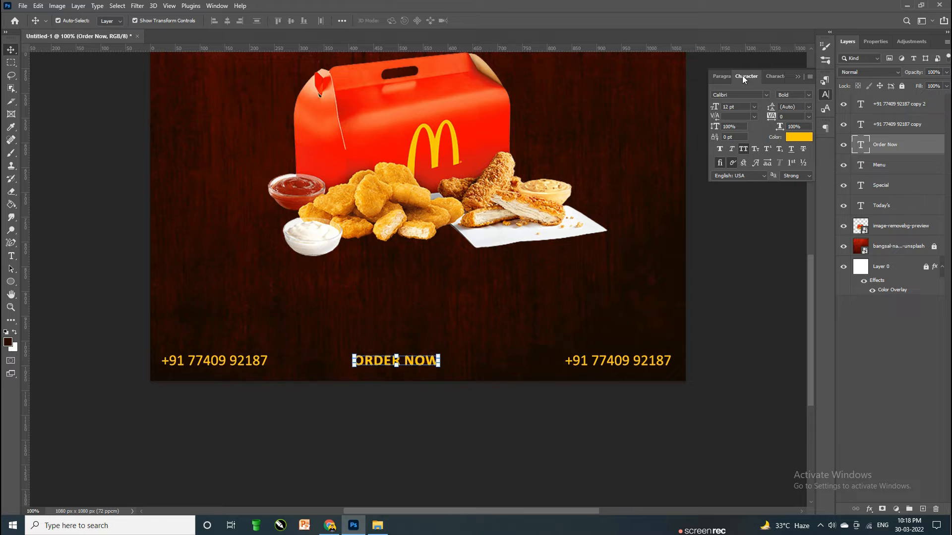
Step: Enlarge ORDER NOW to 17 pt and centre it between the two numbers
left_click_drag(395, 341, 444, 358)
key("Return")
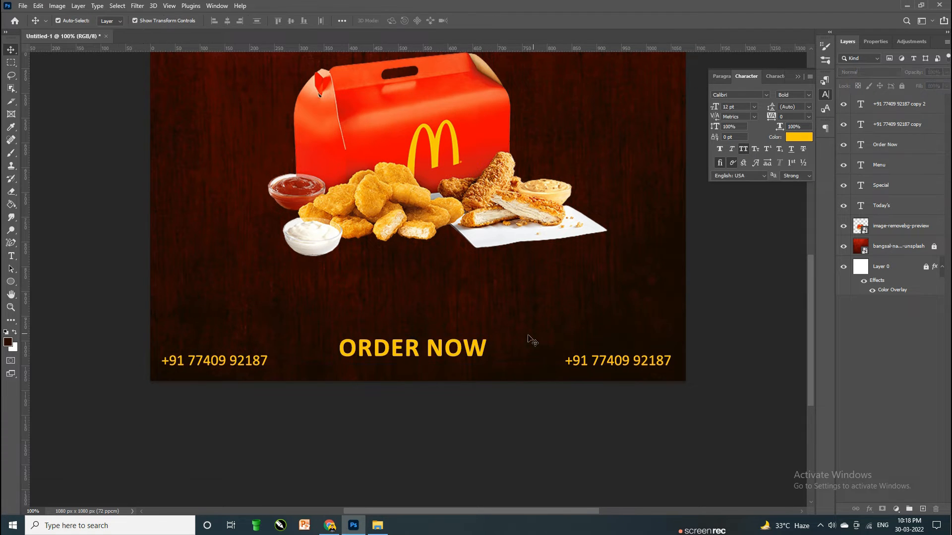
double_click(468, 353)
type("17")
key("Return")
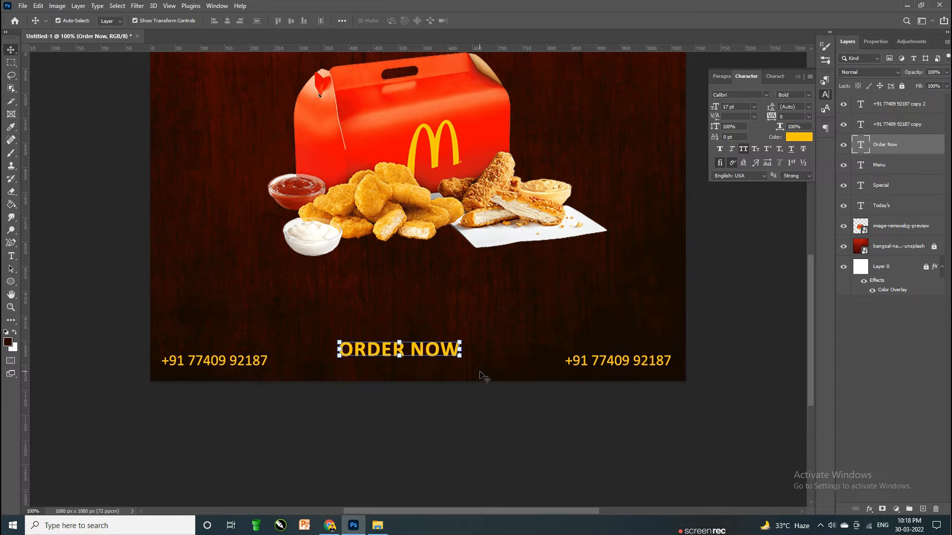
left_click(713, 416)
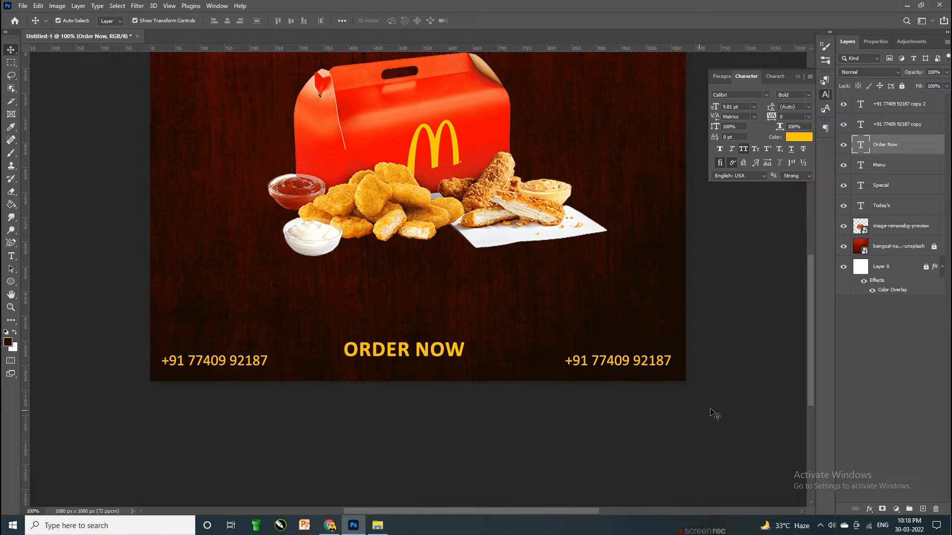
left_click(903, 169)
left_click(396, 357)
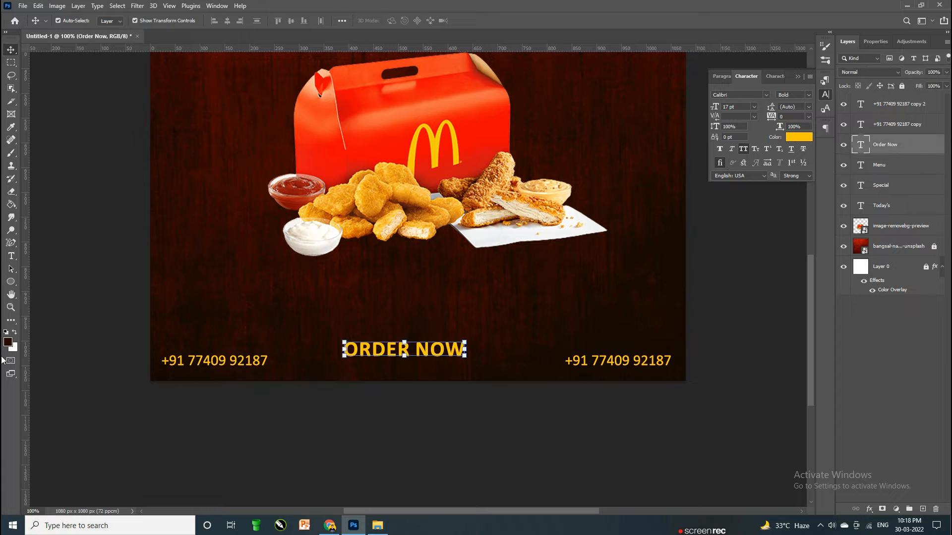
Step: Draw a rectangle around ORDER NOW with 20 px rounded corners
left_click(11, 281)
left_click(47, 282)
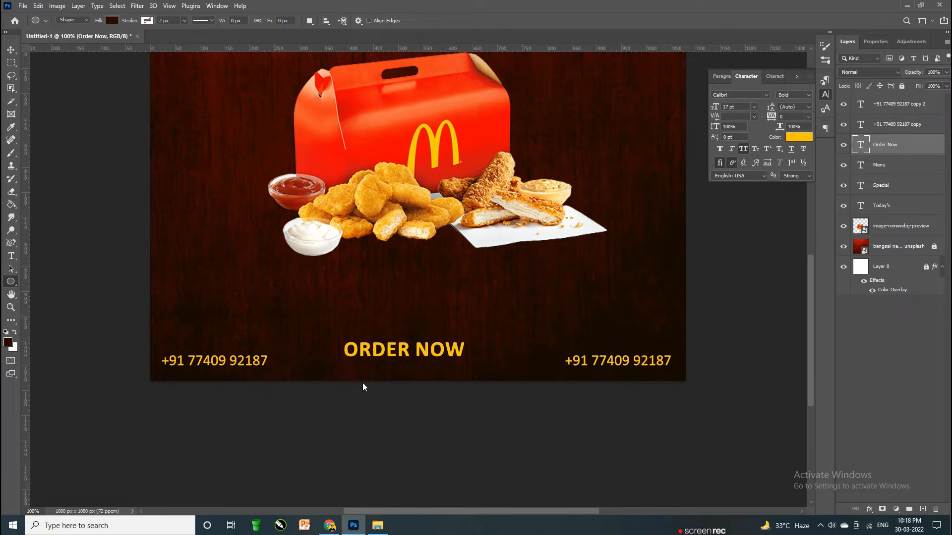
left_click_drag(331, 337, 485, 366)
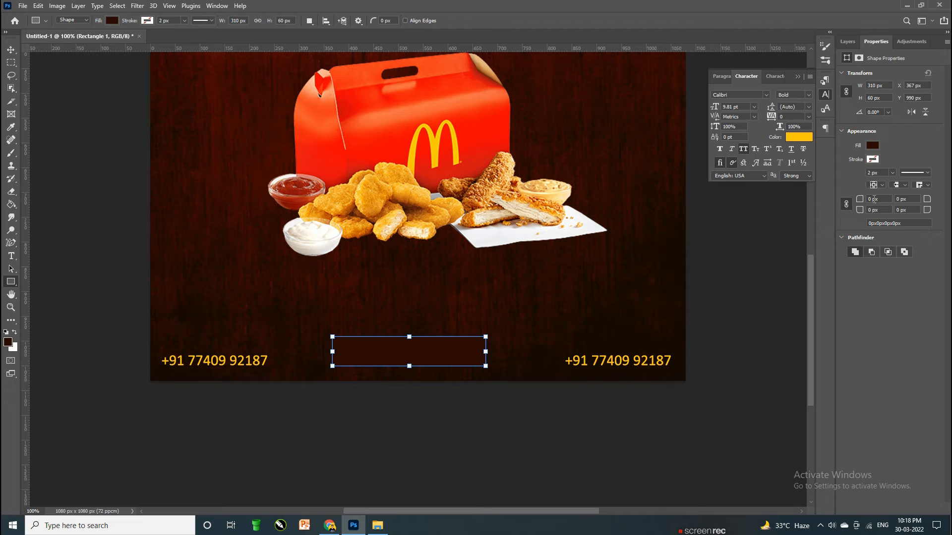
key("Return")
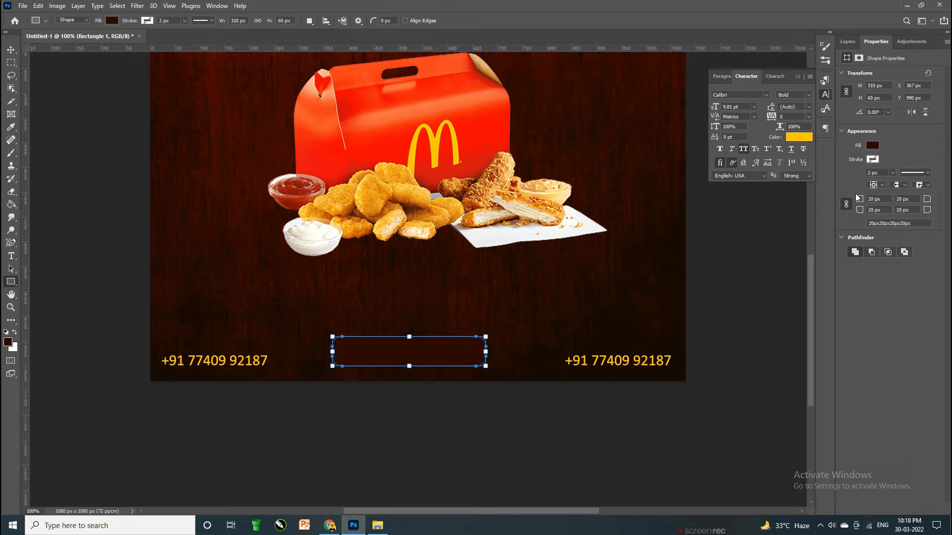
Step: Give the rectangle no fill and a yellow 3 px outline
left_click(873, 146)
left_click(821, 178)
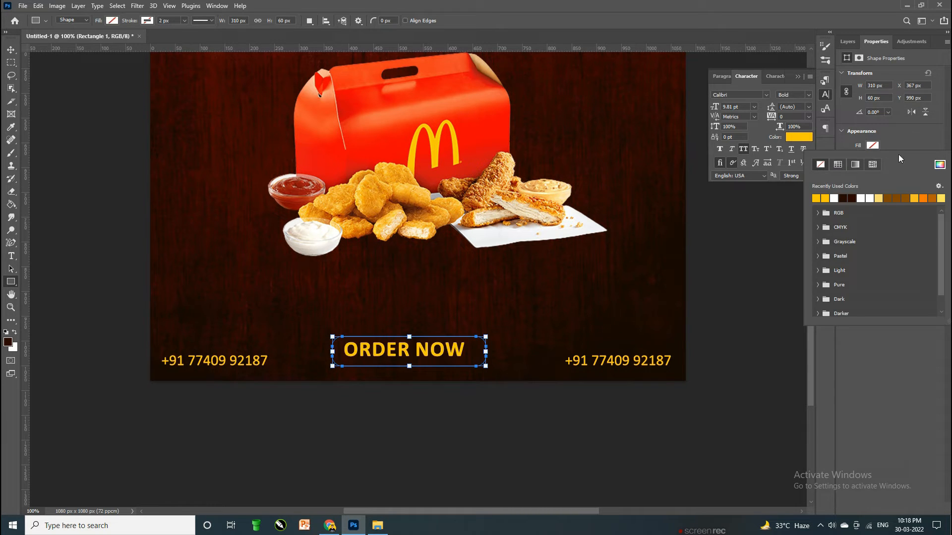
left_click(873, 159)
left_click(873, 159)
double_click(825, 213)
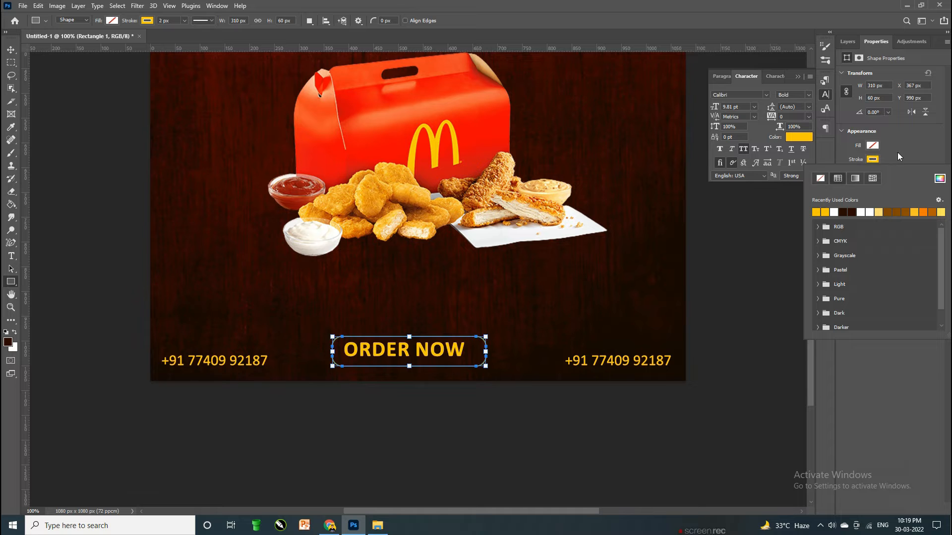
type("5")
key("Return")
left_click_drag(883, 173, 854, 175)
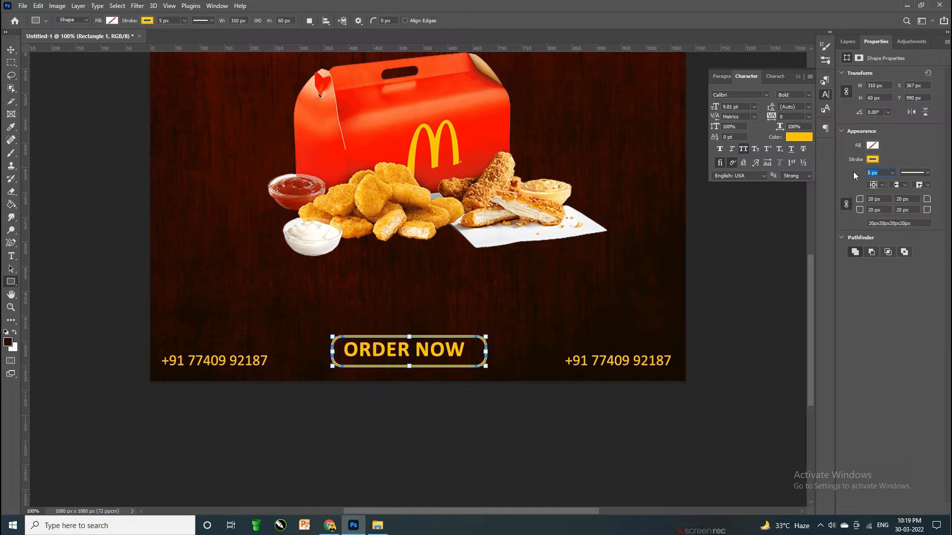
key("Return")
Step: Centre ORDER NOW inside the outline and nudge the button slightly right and up
key("v")
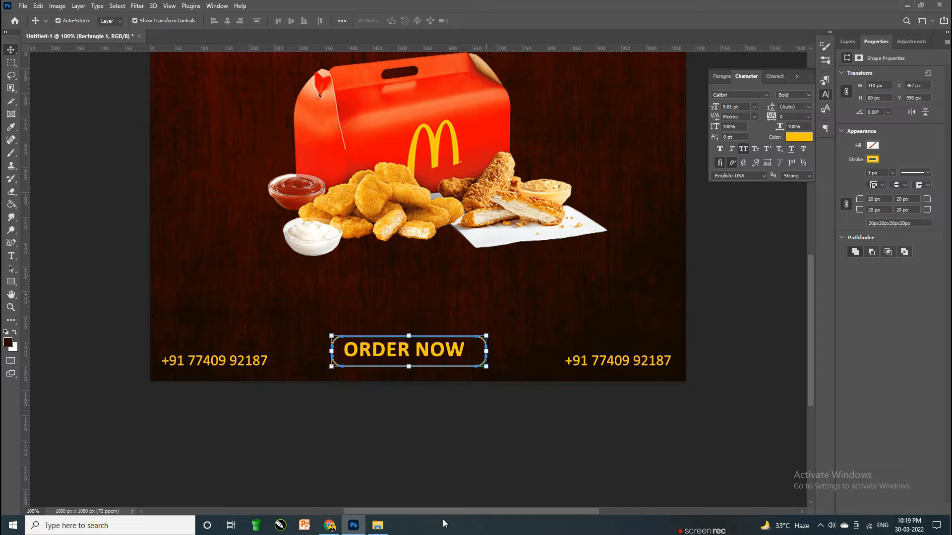
scroll(479, 436, "down", 1)
left_click(459, 343)
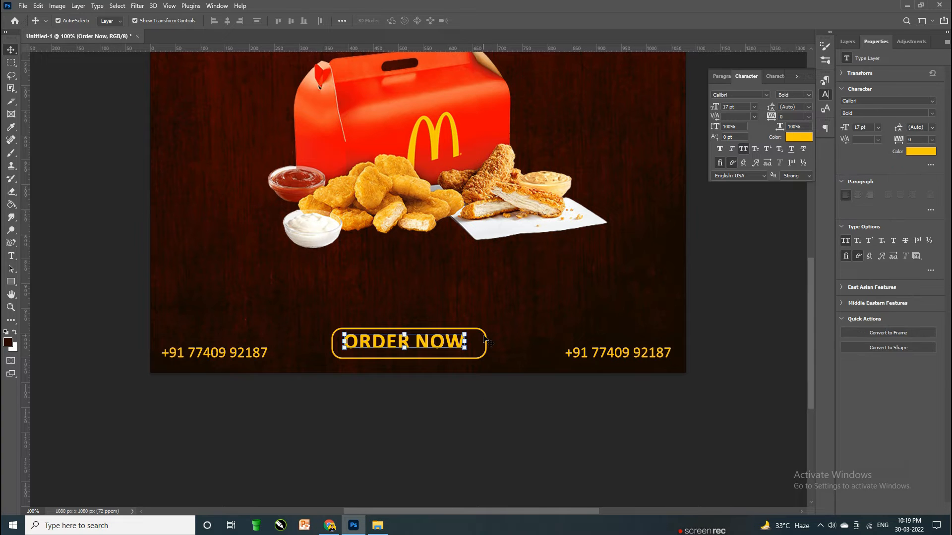
left_click(484, 334, "shift")
left_click(227, 21)
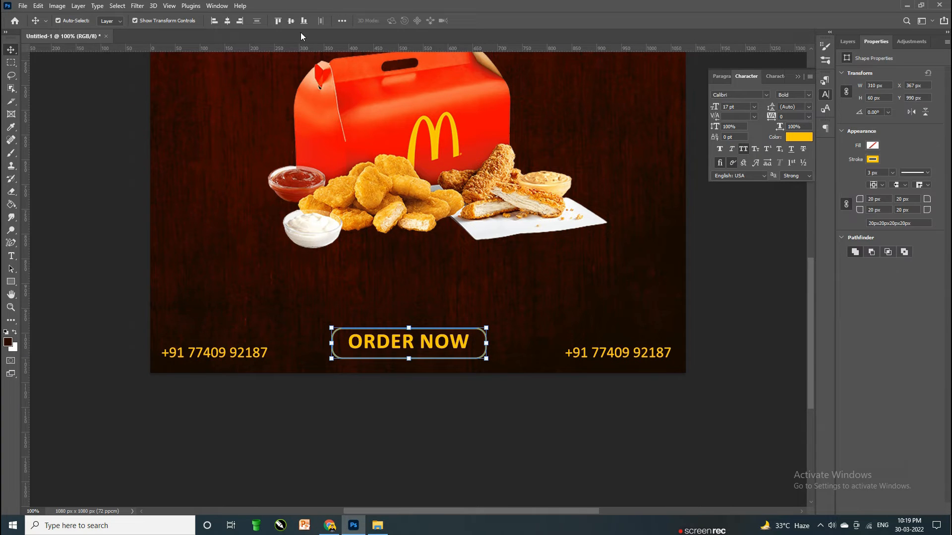
left_click_drag(454, 345, 461, 343)
left_click(524, 402)
key("ctrl+minus")
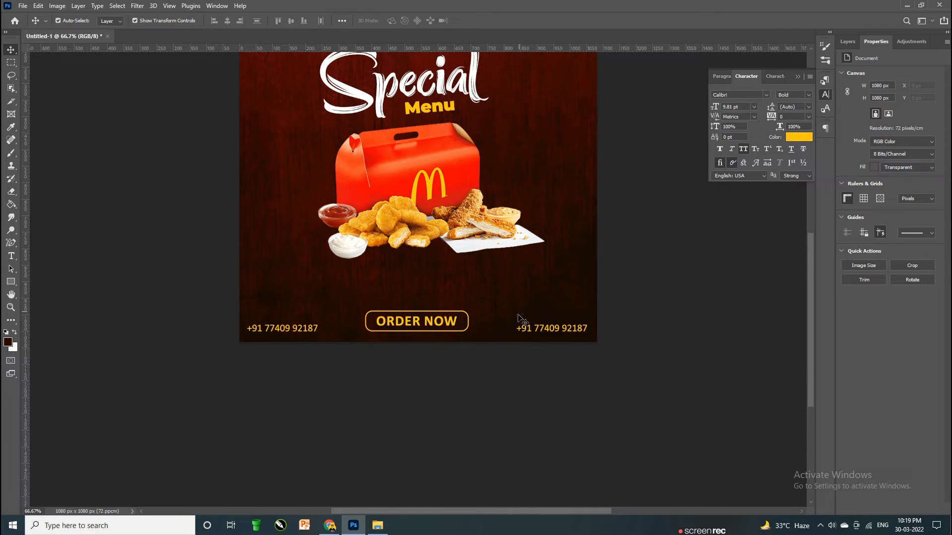
scroll(519, 319, "up", 2)
key("ctrl+plus")
scroll(559, 372, "down", 3)
double_click(603, 356)
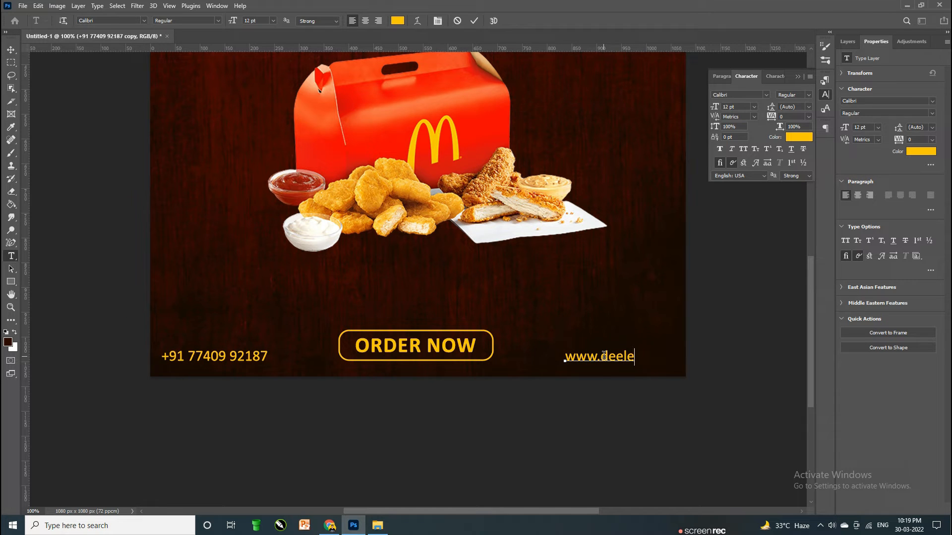
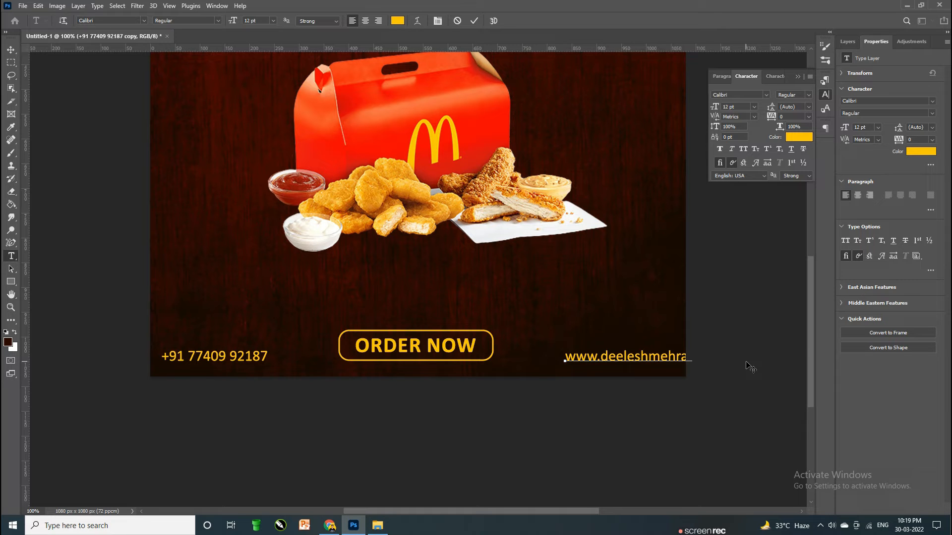
left_click(745, 362)
Step: Shift the website address left so it sits inside the canvas
key("v")
key("shift+Left")
key("shift+Left")
key("shift+Left")
key("shift+Left")
key("shift+Left")
key("shift+Left")
key("shift+Left")
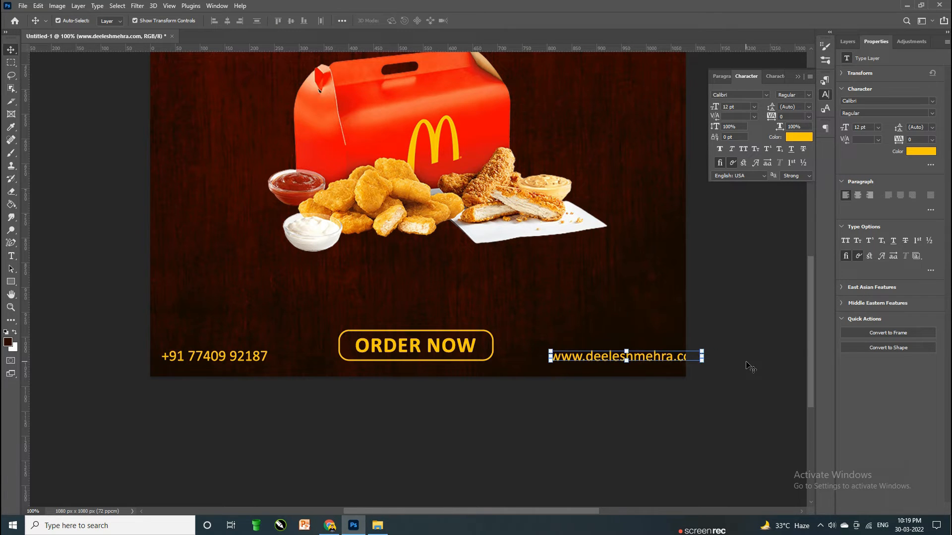
key("Left")
key("Left")
key("Left")
key("Left")
key("Left")
key("Left")
key("Left")
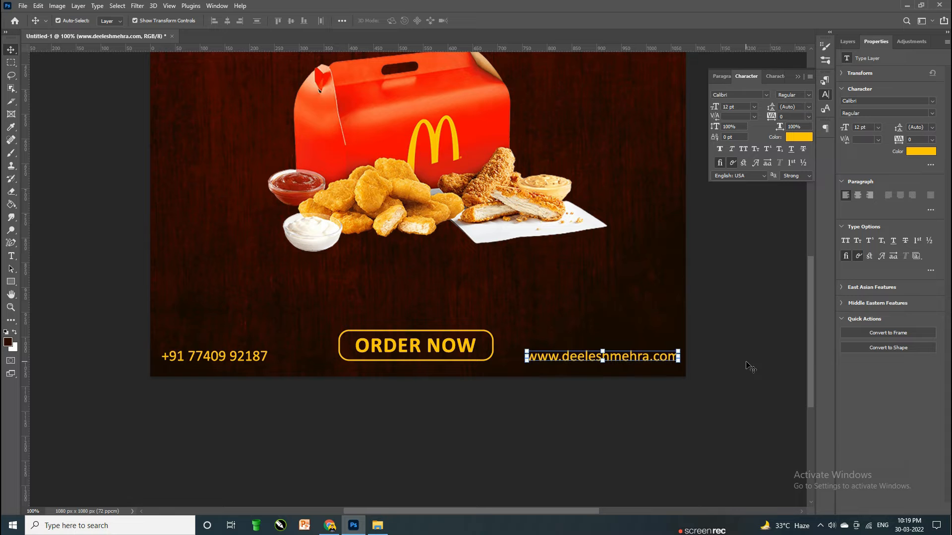
left_click(750, 367)
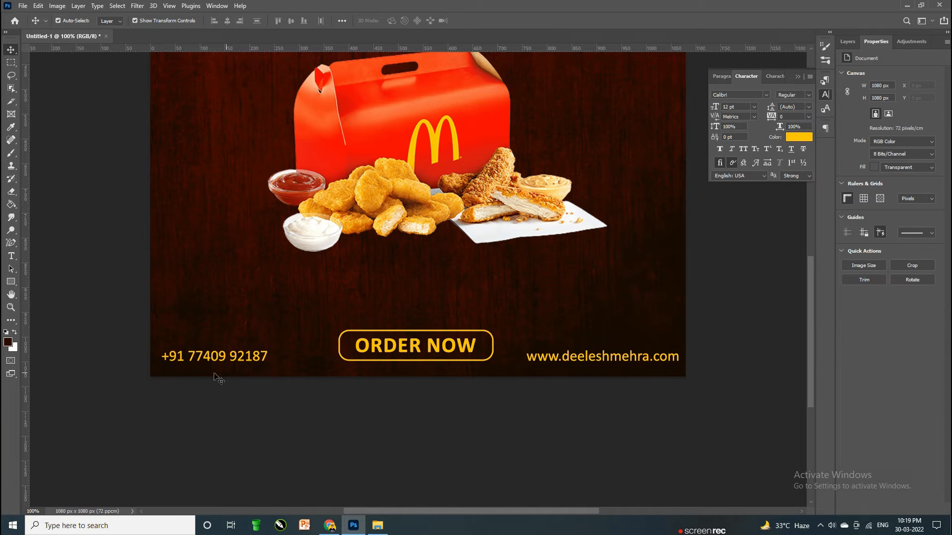
left_click(254, 359)
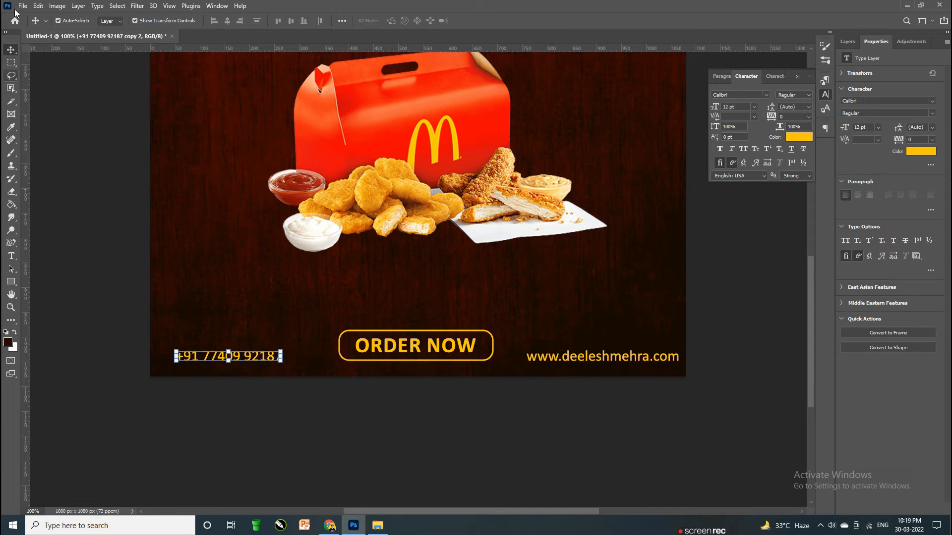
left_click(23, 5)
Step: Place the phone-call image from the Ruf folder, shrunk beside the left phone number
left_click(50, 202)
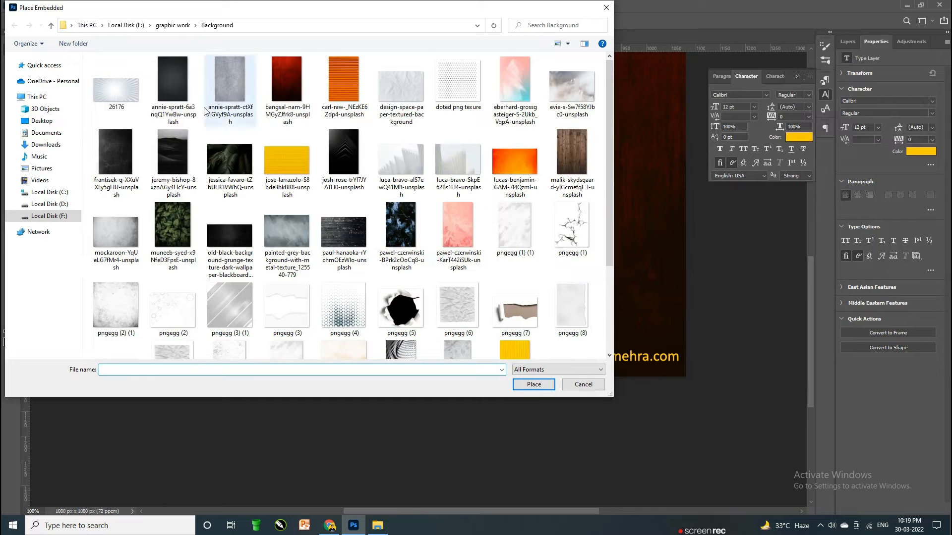
left_click(172, 25)
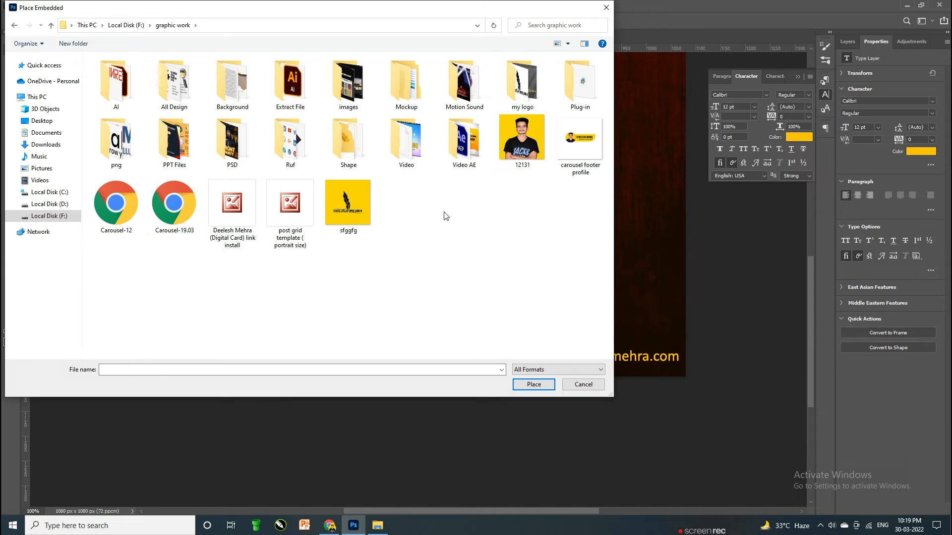
double_click(301, 157)
double_click(184, 90)
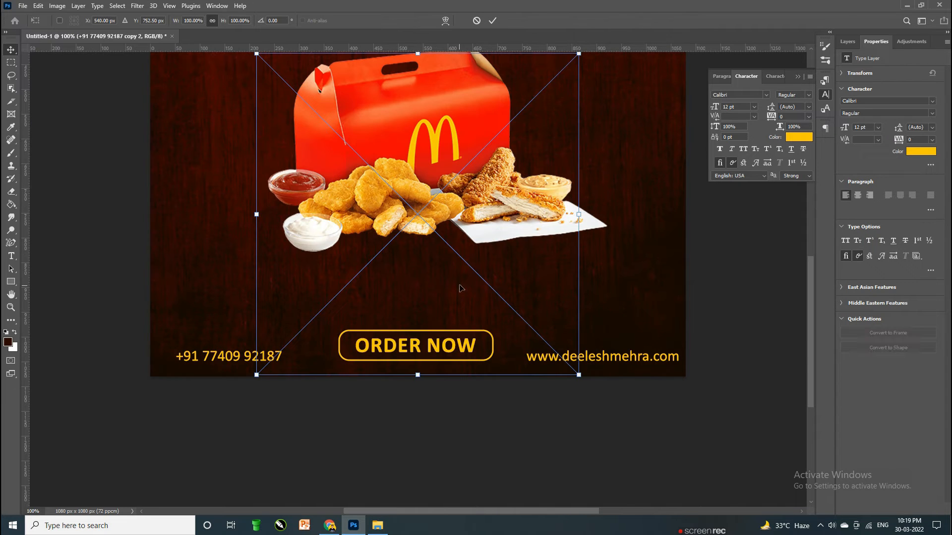
left_click_drag(579, 375, 165, 353)
left_click_drag(175, 337, 174, 346)
key("Return")
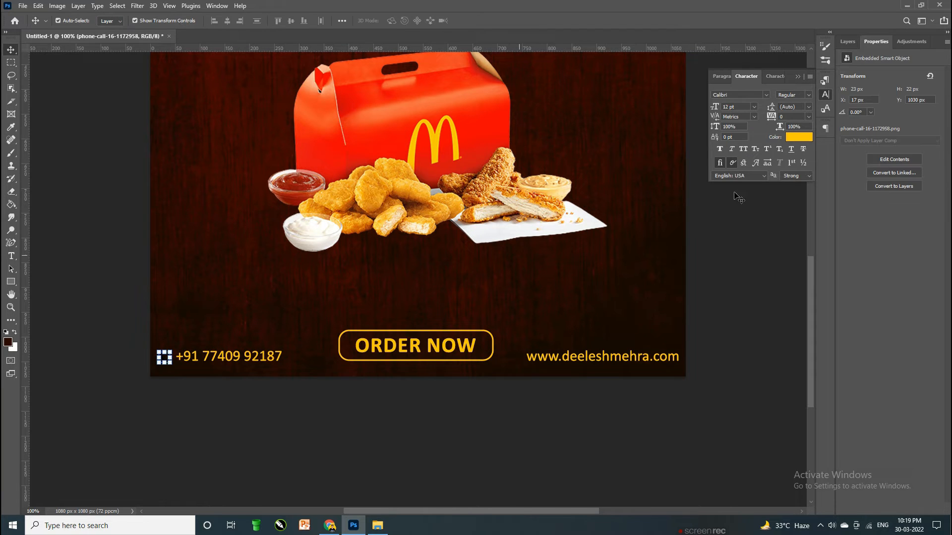
Step: Give the phone icon a Color Overlay using the phone number's yellow
left_click(847, 41)
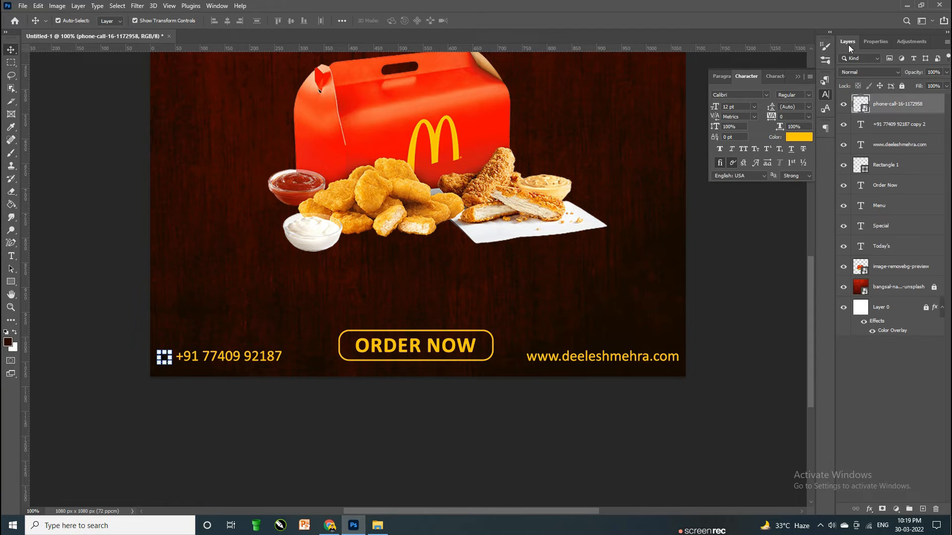
double_click(938, 105)
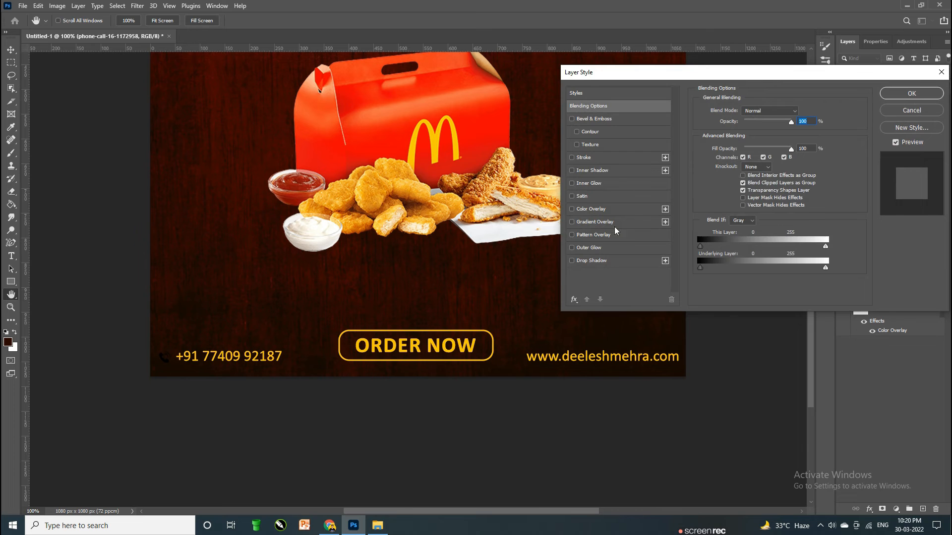
left_click(593, 210)
left_click(796, 113)
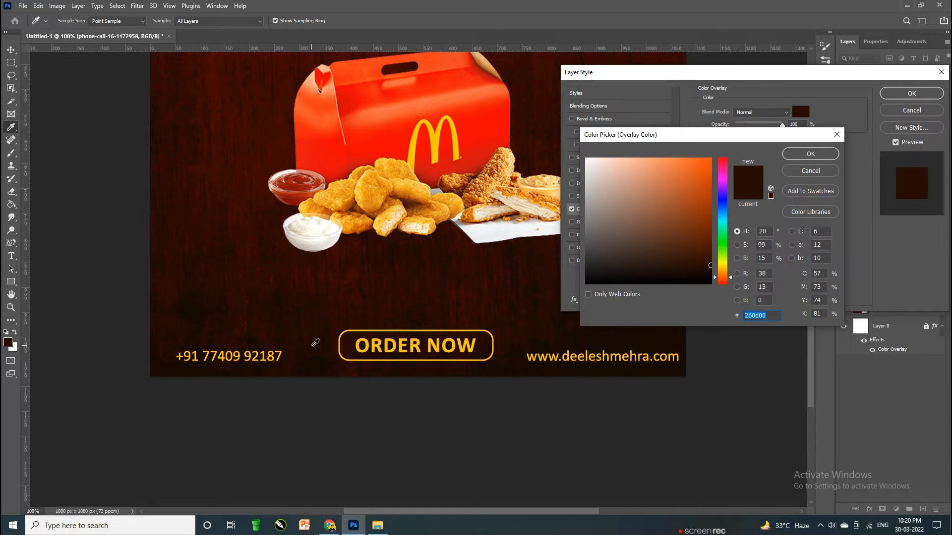
left_click(365, 340)
key("Return")
key("Return")
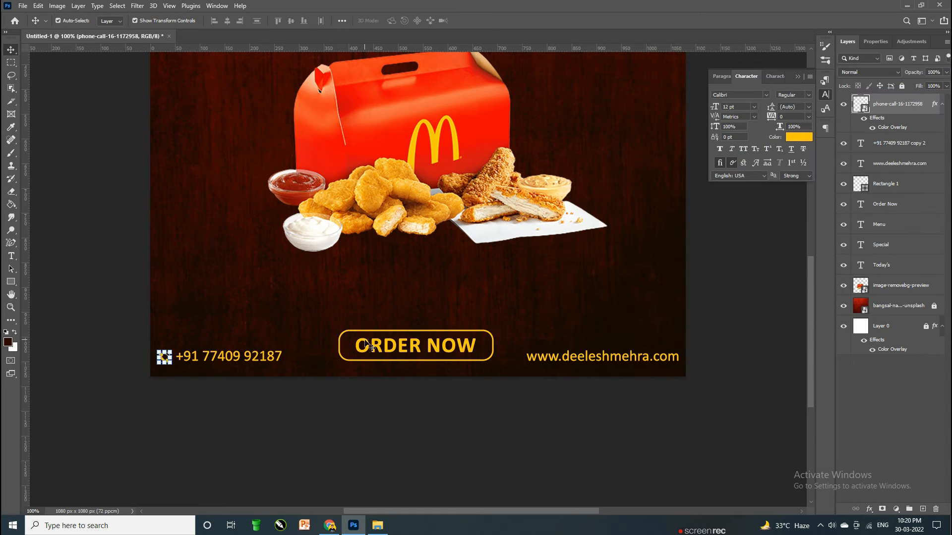
left_click(261, 487)
Step: Align the phone icon and left phone number on their vertical centres
key("ctrl+plus")
scroll(449, 473, "down", 2)
scroll(451, 474, "left", 6)
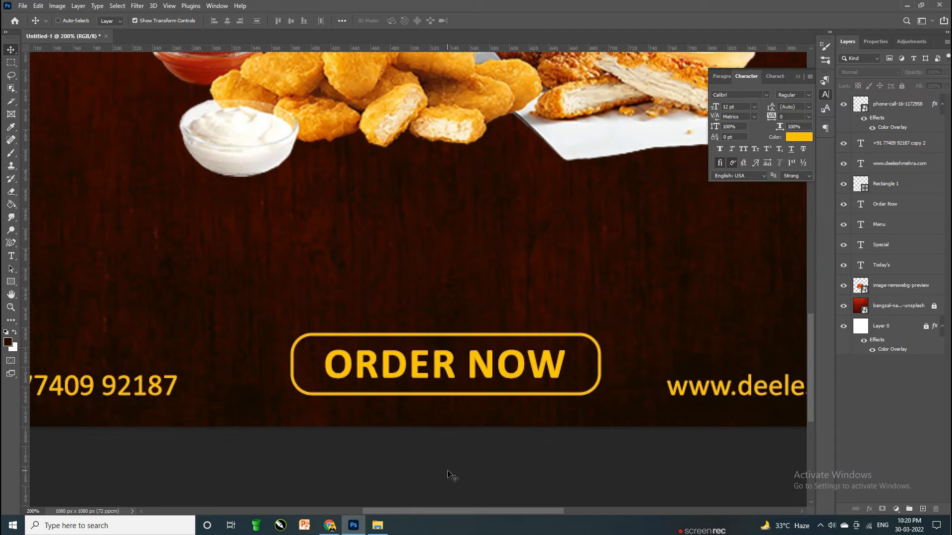
left_click(117, 389, "ctrl")
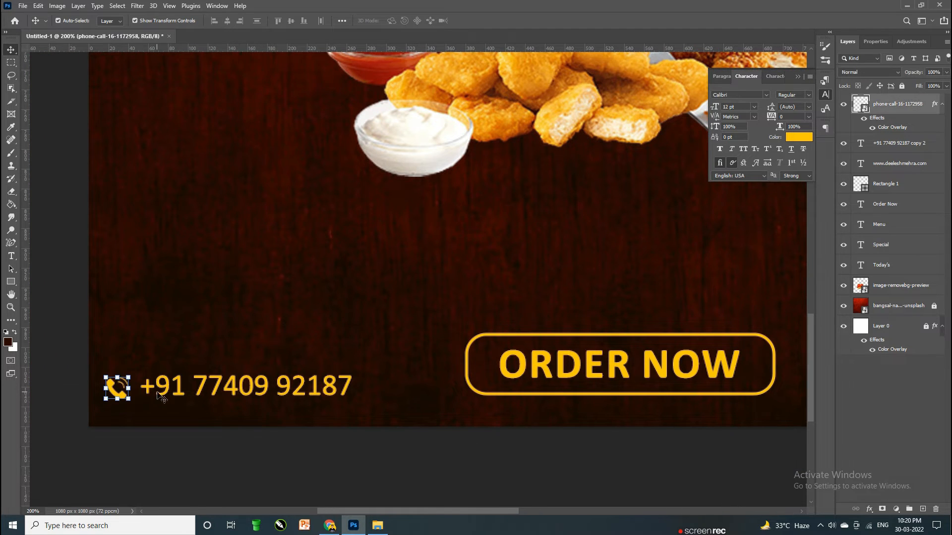
left_click(171, 395, "ctrl+shift")
left_click(291, 22)
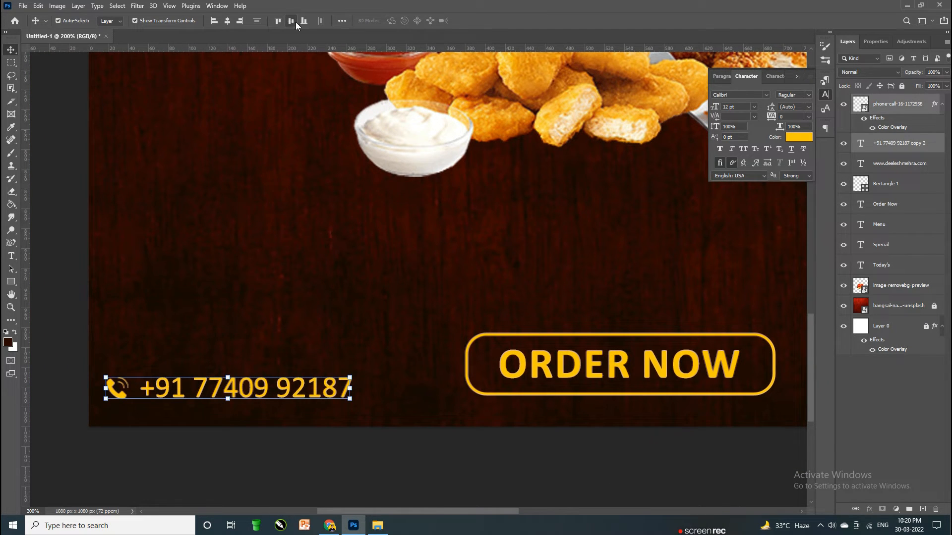
key("ctrl+minus")
key("ctrl+minus")
key("ctrl+minus")
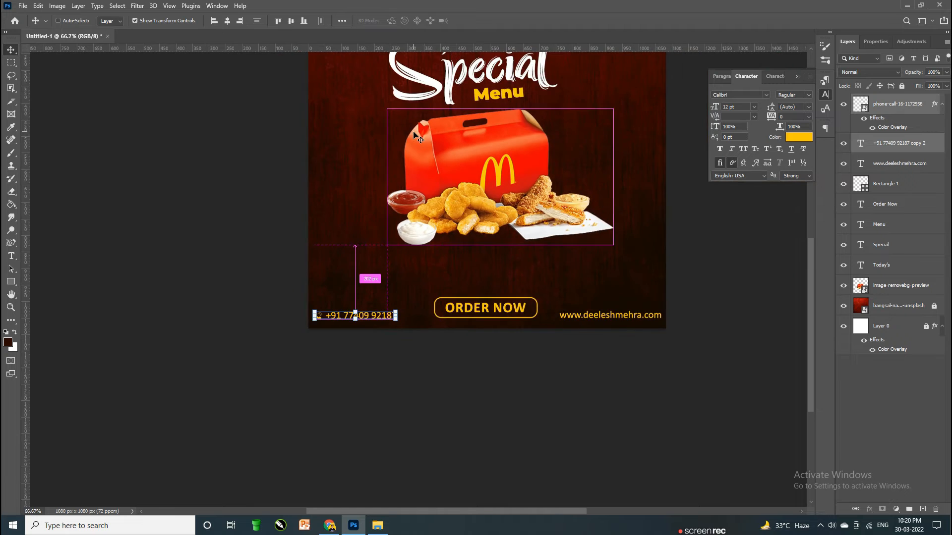
left_click(686, 270, "ctrl")
Step: Move the food image slightly lower on the poster
scroll(686, 270, "up", 2)
key("ctrl+plus")
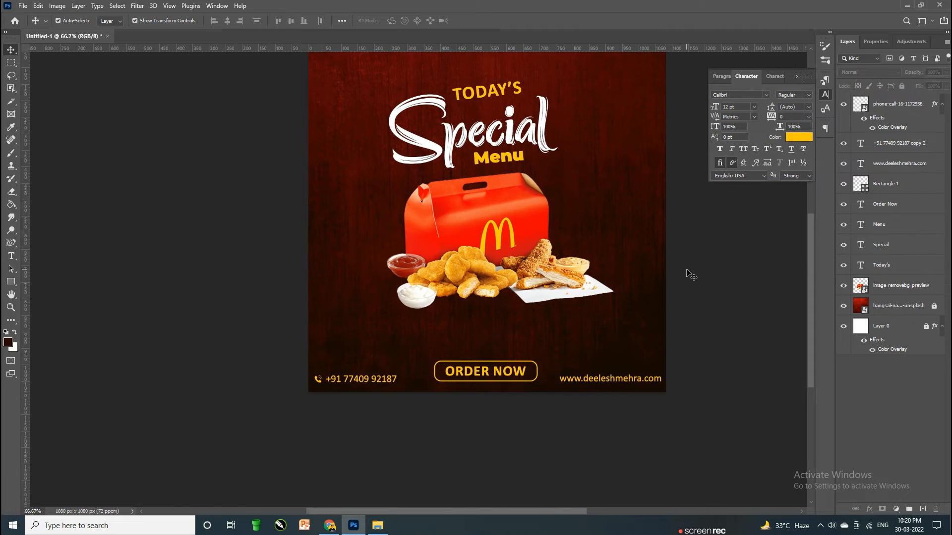
scroll(692, 276, "up", 2)
left_click_drag(520, 268, 519, 273)
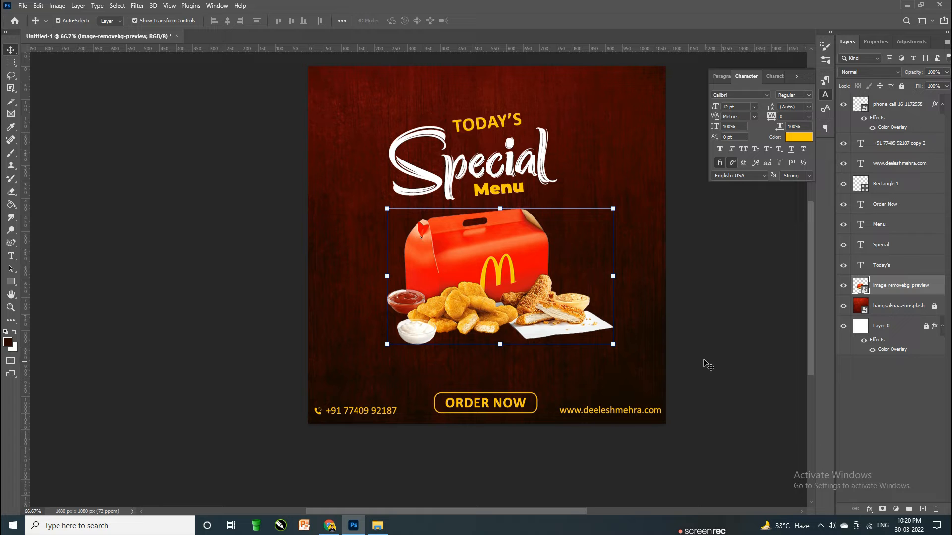
Step: Add a Drop Shadow with 40 px size to the food image layer
left_click(719, 387)
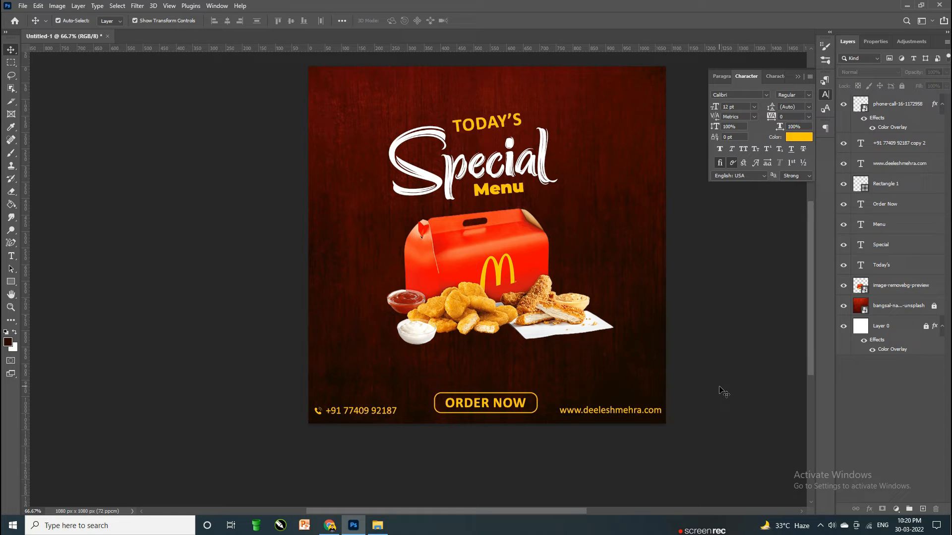
double_click(942, 292)
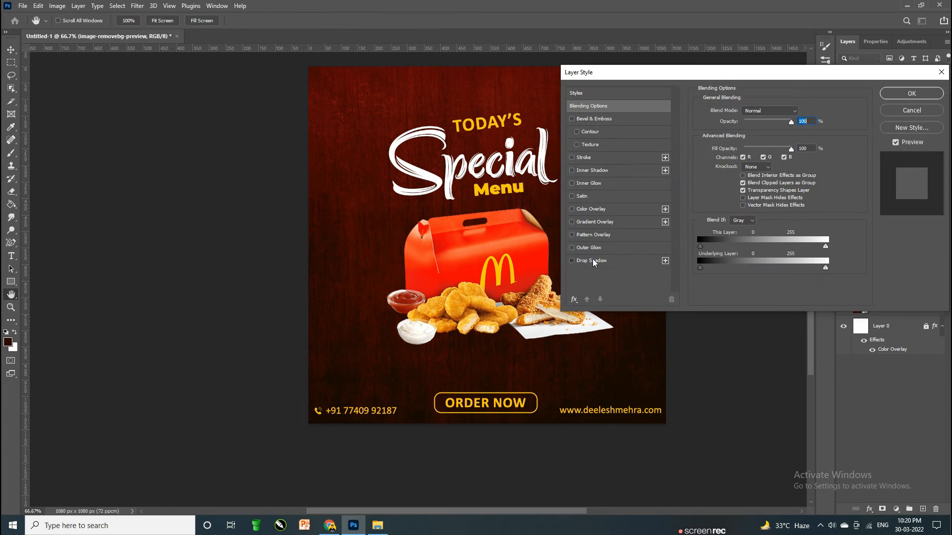
left_click(594, 261)
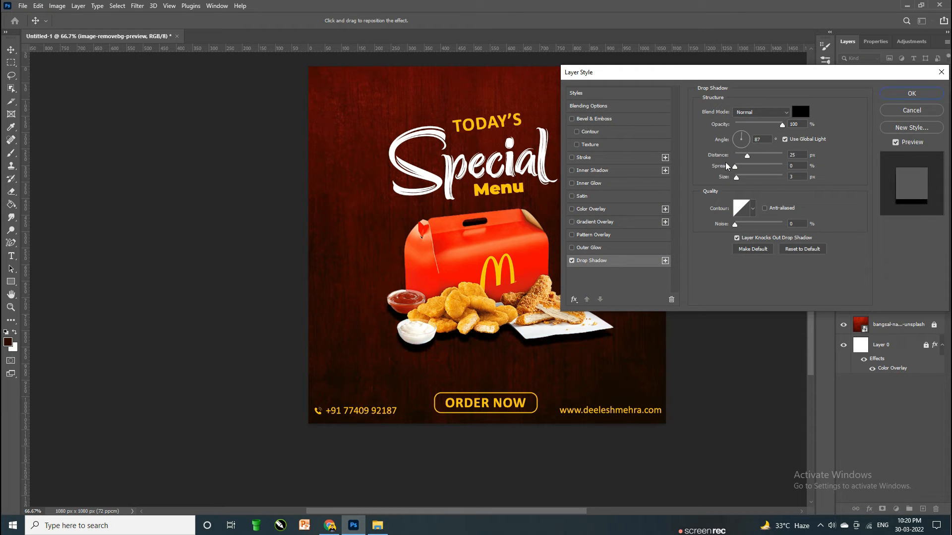
left_click(748, 180)
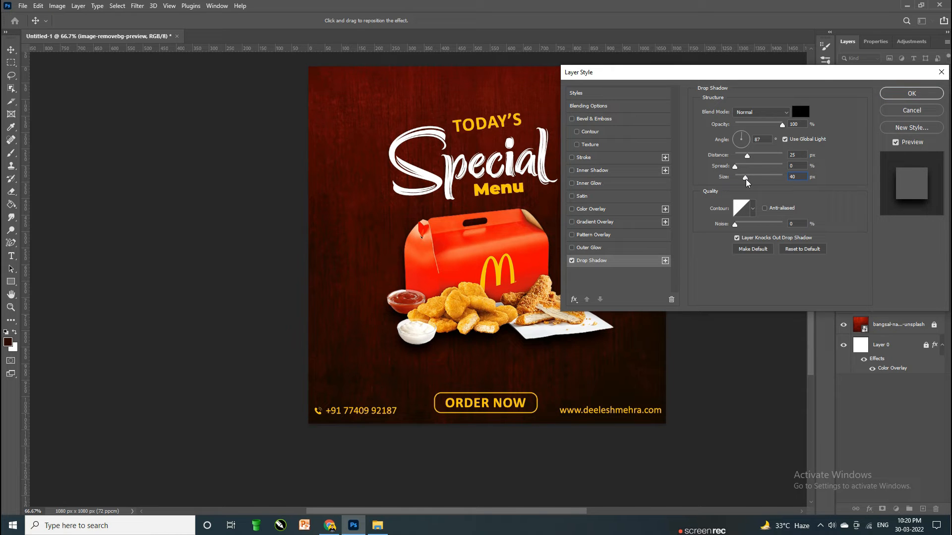
key("Return")
left_click(776, 302)
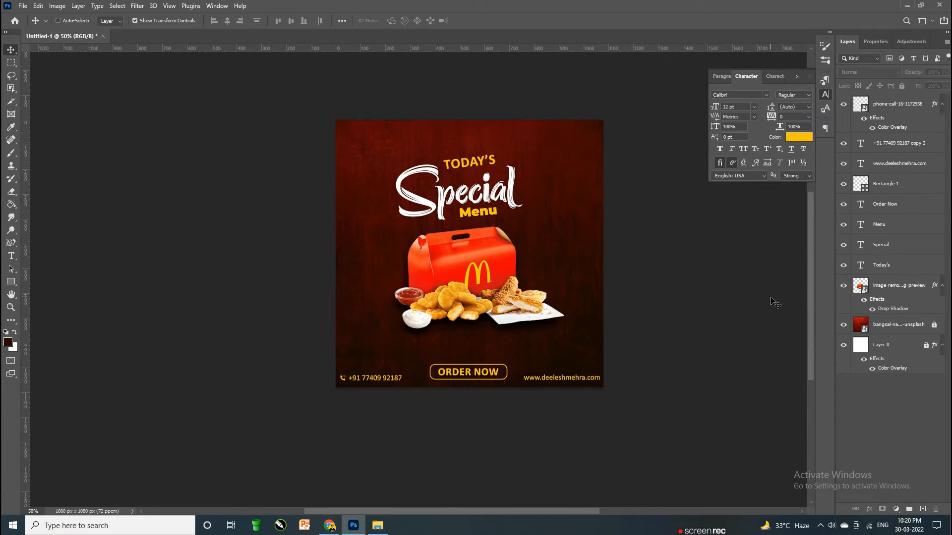
scroll(748, 312, "right", 3)
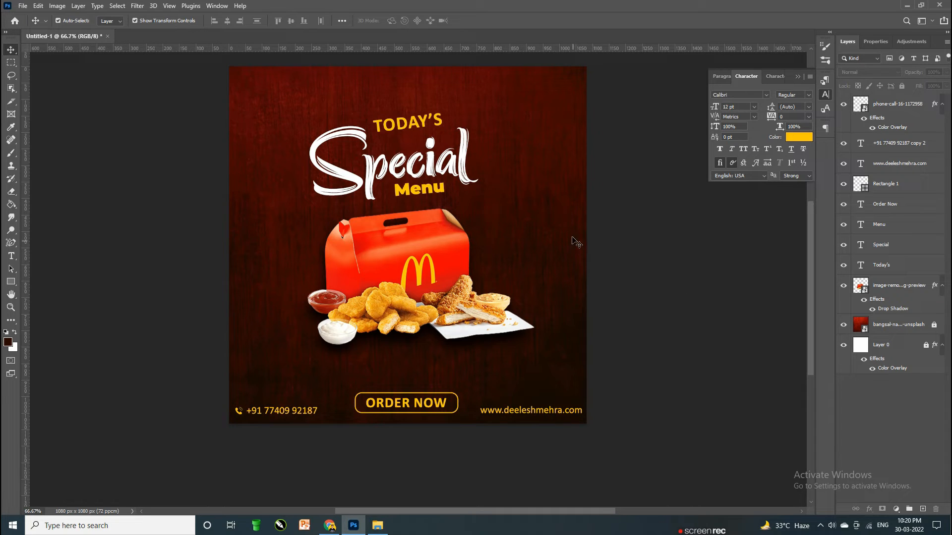
Step: Scale the TODAY'S, Special and Menu text together to about 125%
left_click(425, 122)
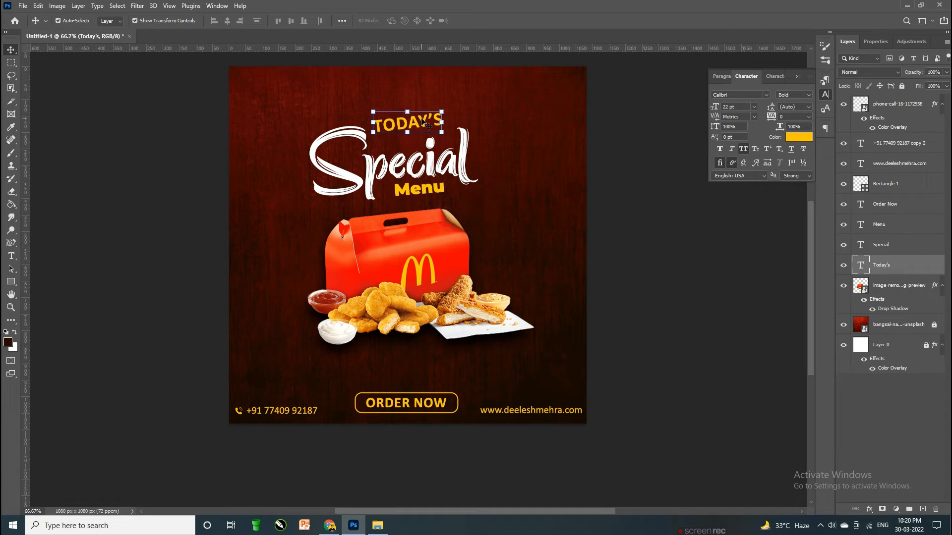
key("shift+Down")
left_click(435, 171, "shift")
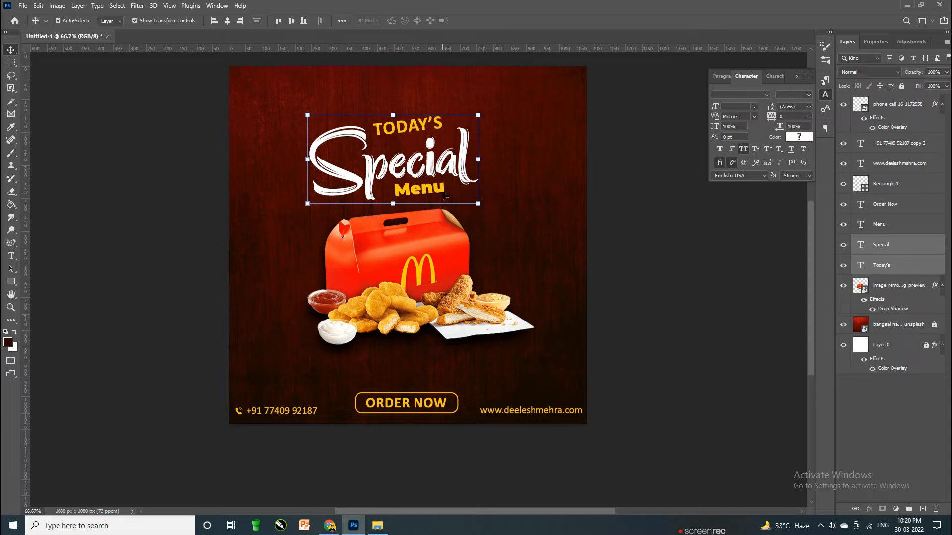
left_click(441, 190, "shift")
mouse_move(479, 159)
left_mouse_down()
mouse_move(523, 148)
mouse_move(487, 147)
left_mouse_up()
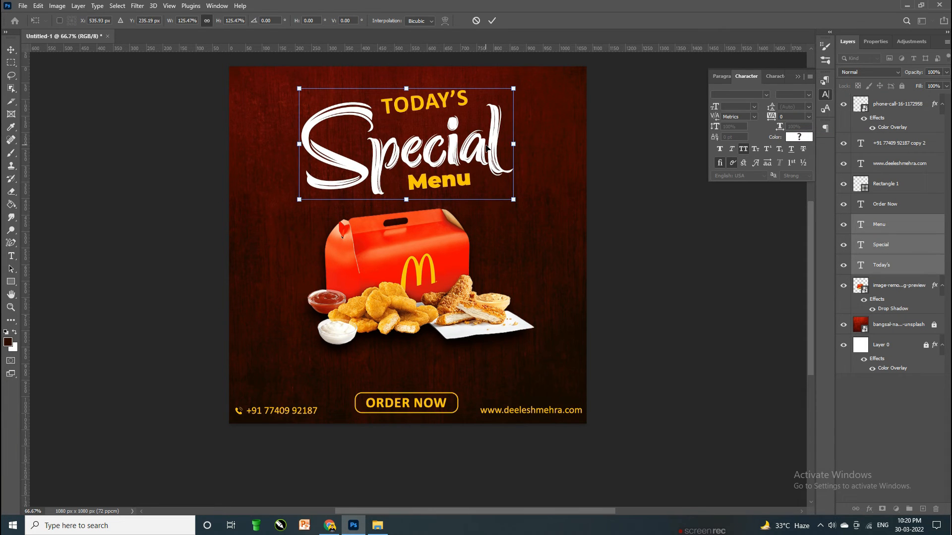
key("Return")
key("Left")
key("Left")
key("Left")
key("Left")
key("Left")
key("Left")
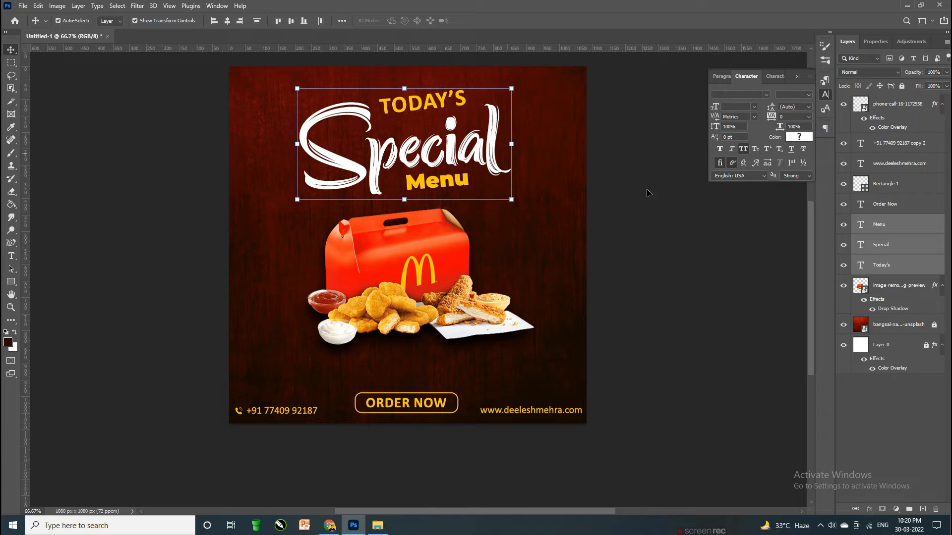
Step: Nudge TODAY'S right to recentre it above the food image
left_click(698, 211)
left_click(416, 110)
left_click(676, 231)
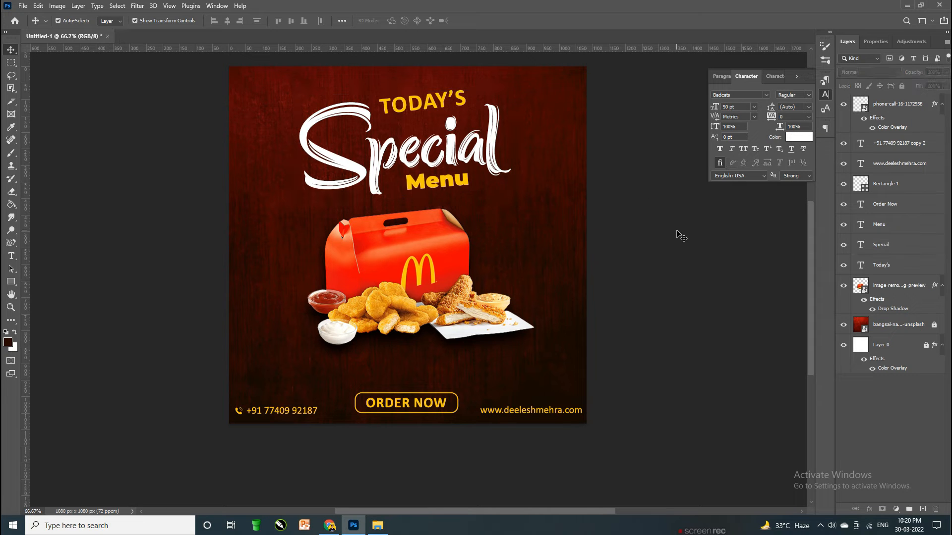
left_click(443, 105)
key("Right")
key("Right")
key("Right")
key("Right")
key("Right")
key("Right")
key("Right")
key("Right")
key("Right")
key("Right")
key("Right")
key("Right")
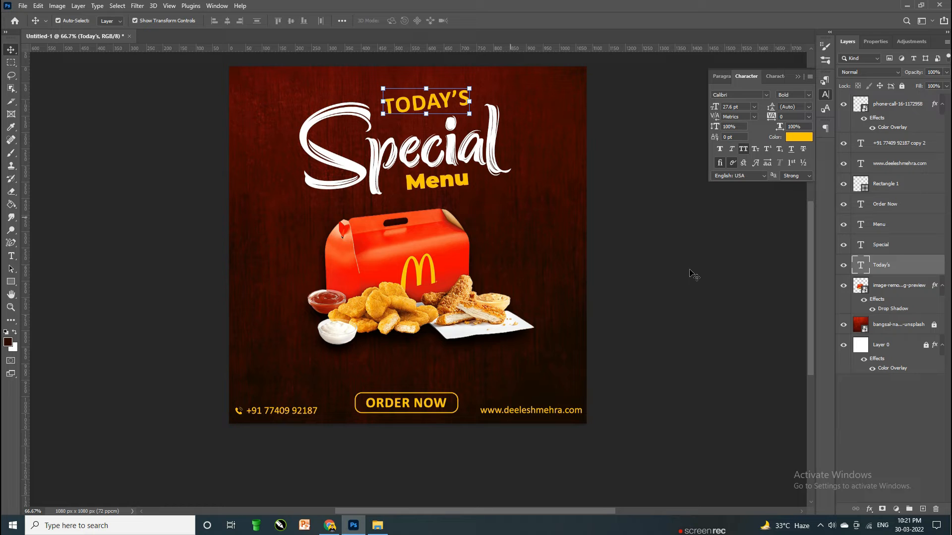
left_click(675, 236)
Step: Draw a circle right of the red box, layered beneath the food image
right_click(11, 282)
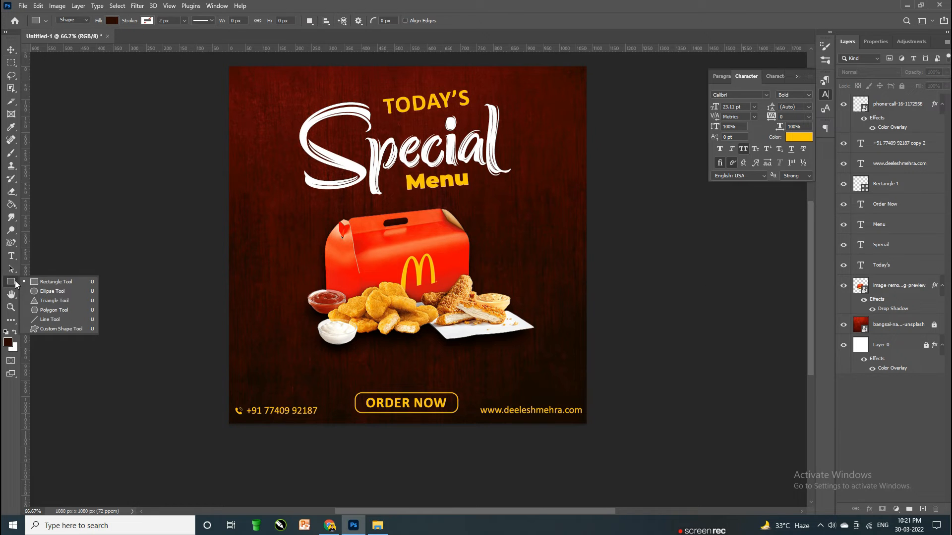
left_click(54, 292)
left_click_drag(448, 204, 540, 278)
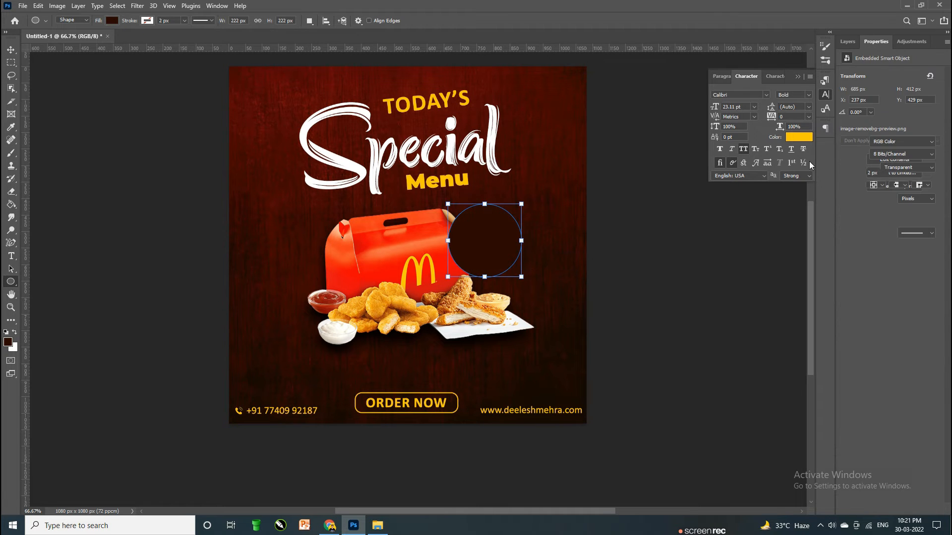
left_click(11, 50)
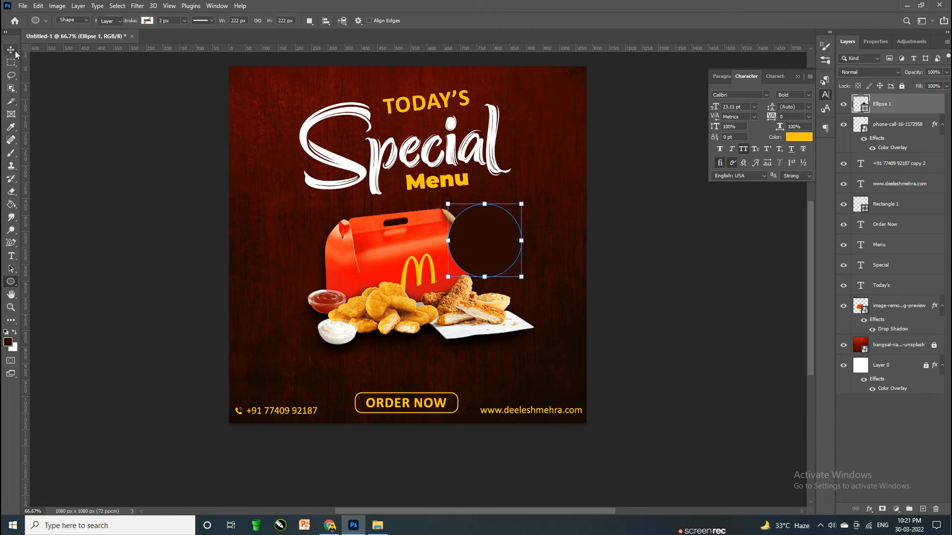
left_click_drag(915, 103, 902, 331)
left_click_drag(494, 247, 493, 232)
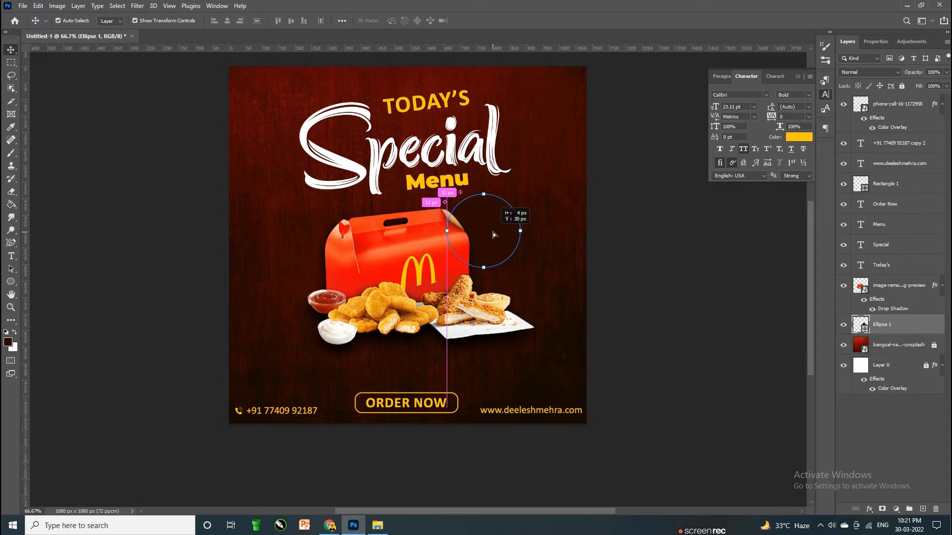
Step: Fill the circle with yellow and shift it slightly down and right
left_click(803, 137)
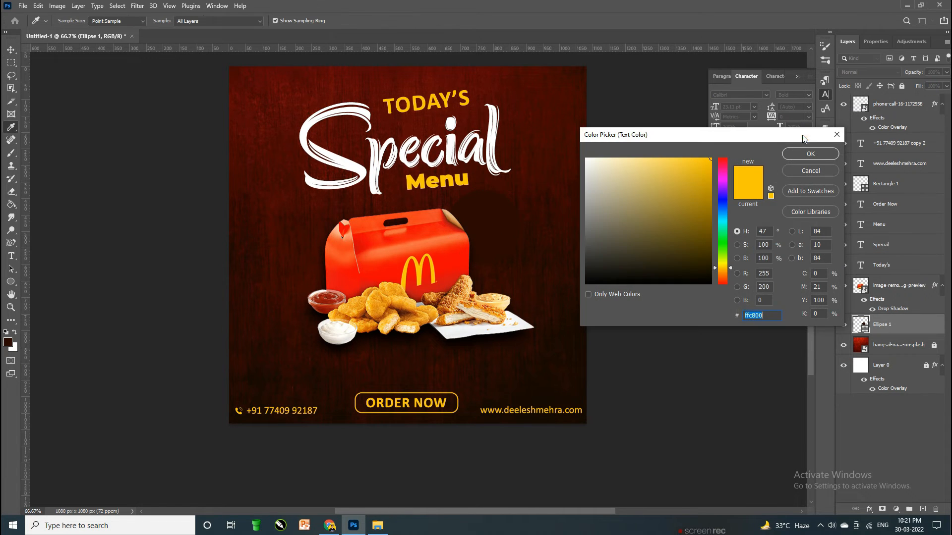
left_click(837, 135)
left_click(11, 281)
left_click(112, 20)
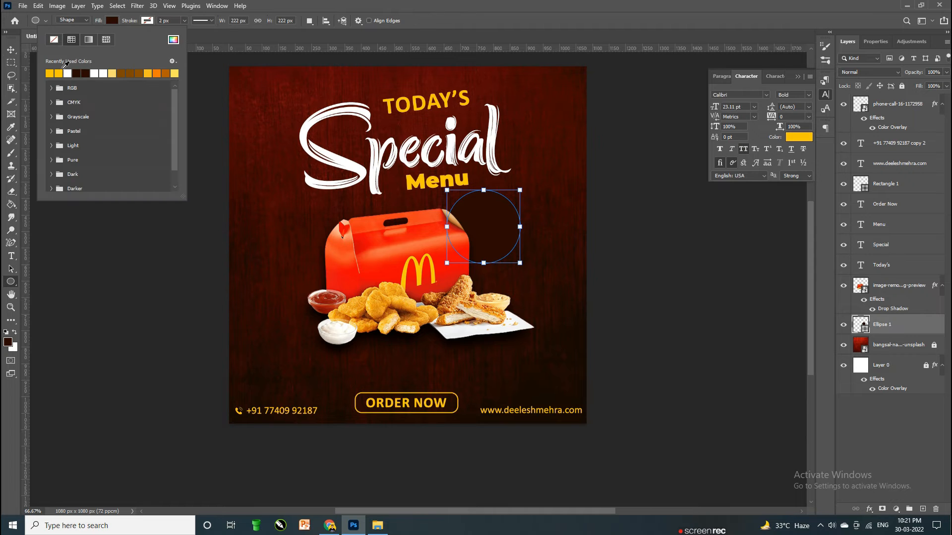
left_click(56, 72)
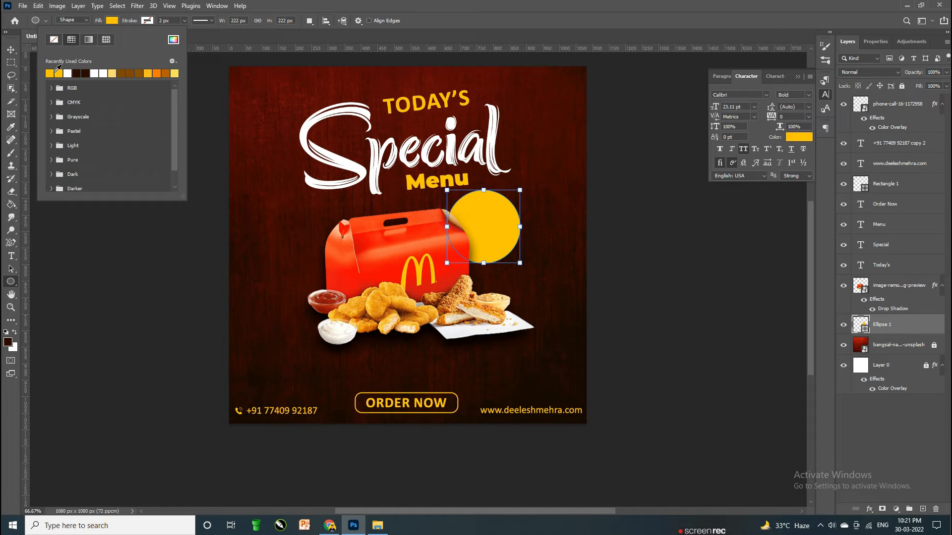
left_click(10, 50)
mouse_move(497, 213)
left_mouse_down()
mouse_move(497, 221)
mouse_move(506, 215)
left_mouse_up()
left_click(755, 281)
left_click(514, 228)
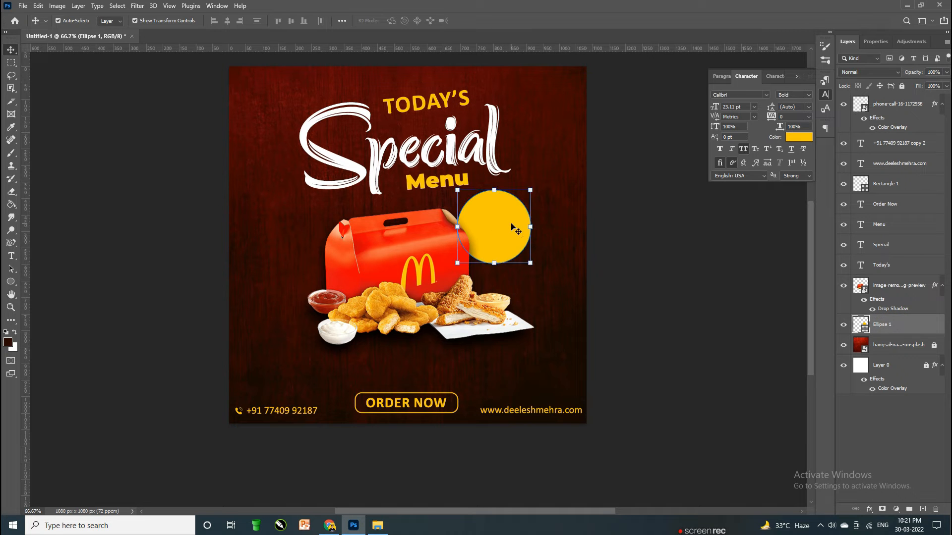
left_click(694, 266)
key("ctrl+plus")
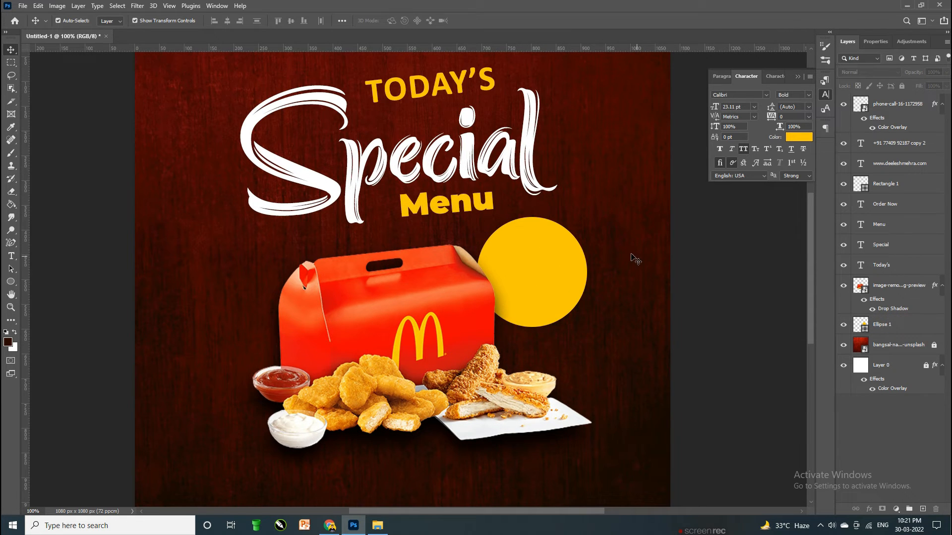
Step: Copy the TODAY'S text, retype it as SAVE, and move it onto the yellow circle
left_click_drag(470, 108, 609, 394)
double_click(595, 366)
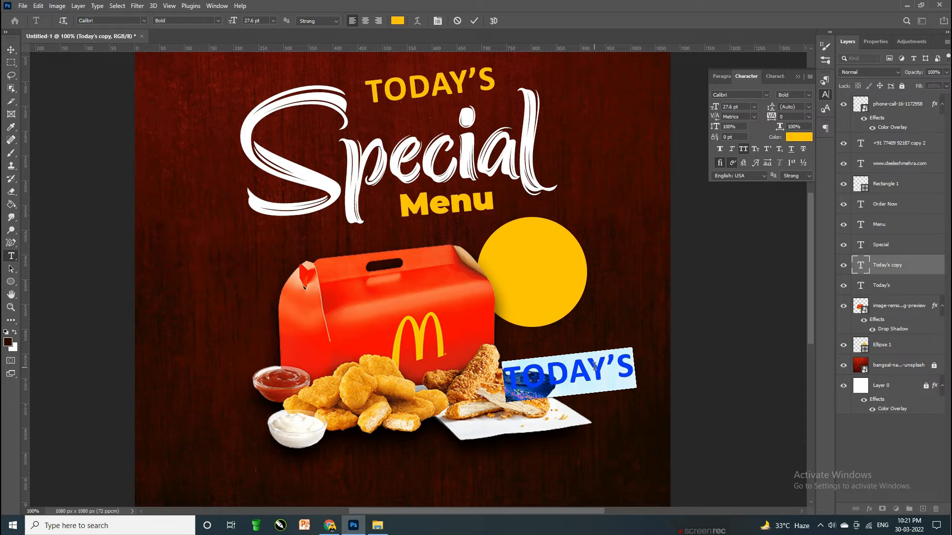
key("ctrl+a")
type("SAVE")
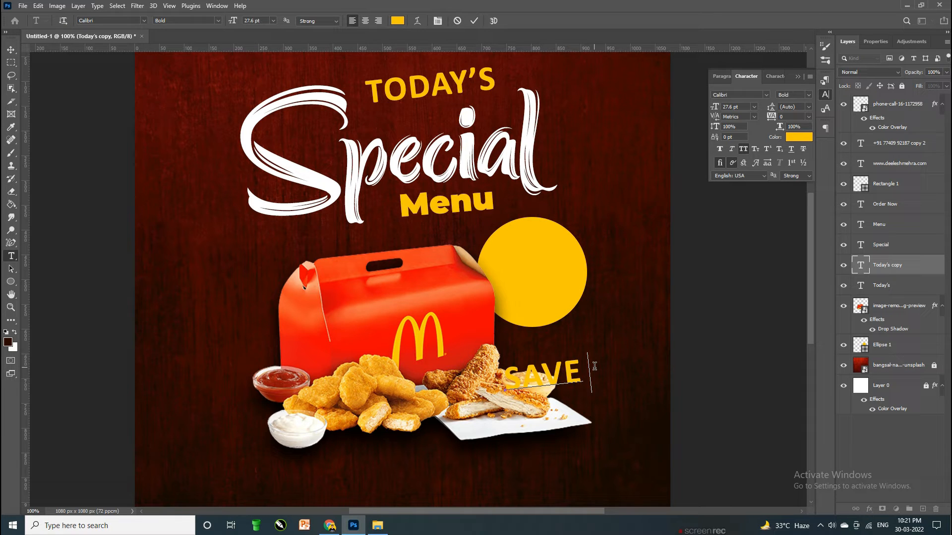
key("ctrl+Return")
key("v")
left_click_drag(563, 372, 553, 271)
Step: Make SAVE dark brown at 22 pt
double_click(553, 271)
left_click(800, 137)
left_click(629, 378)
key("Return")
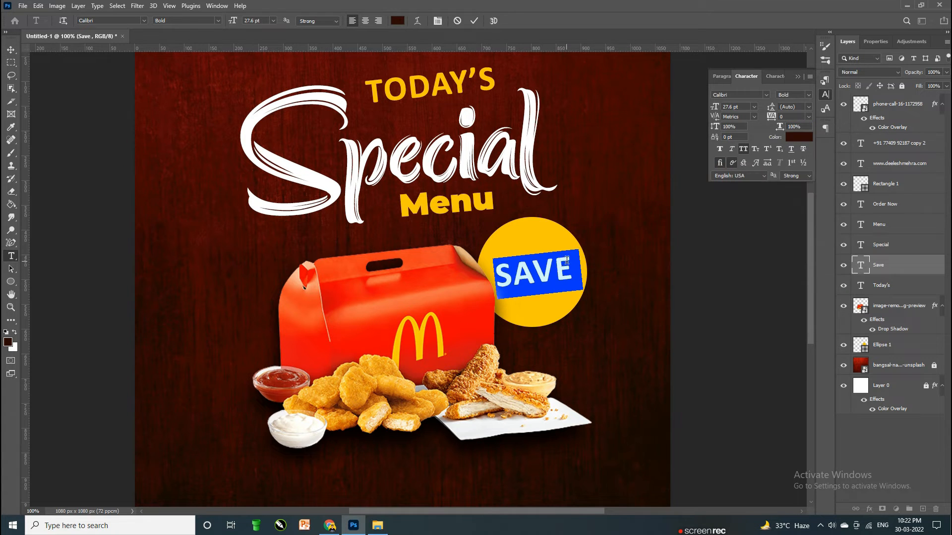
left_click(722, 107)
type("22")
key("Return")
key("ctrl+Return")
Step: Add a 30 pt '50%' copy positioned beneath SAVE
mouse_move(535, 274)
left_mouse_down()
mouse_move(537, 246)
mouse_move(538, 270)
left_mouse_up()
double_click(538, 269)
type("50")
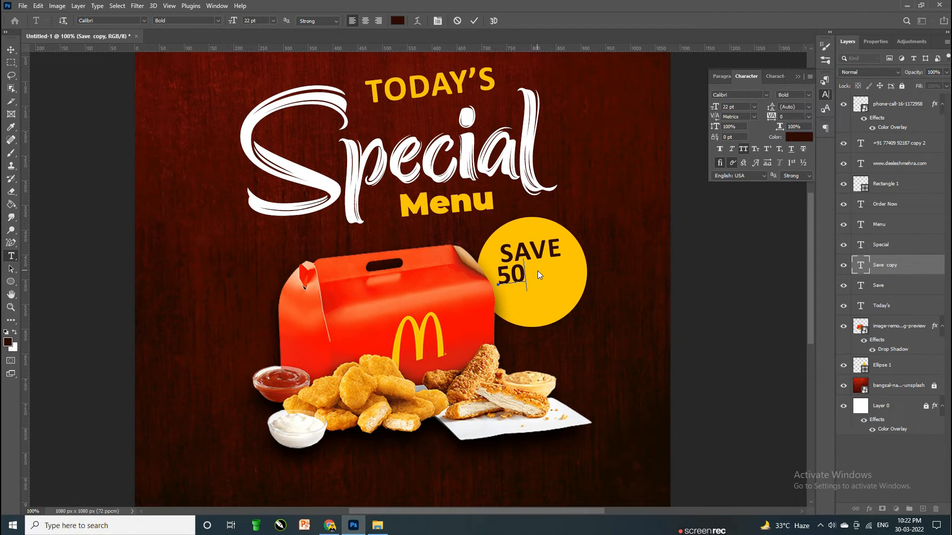
type("%")
key("ctrl+a")
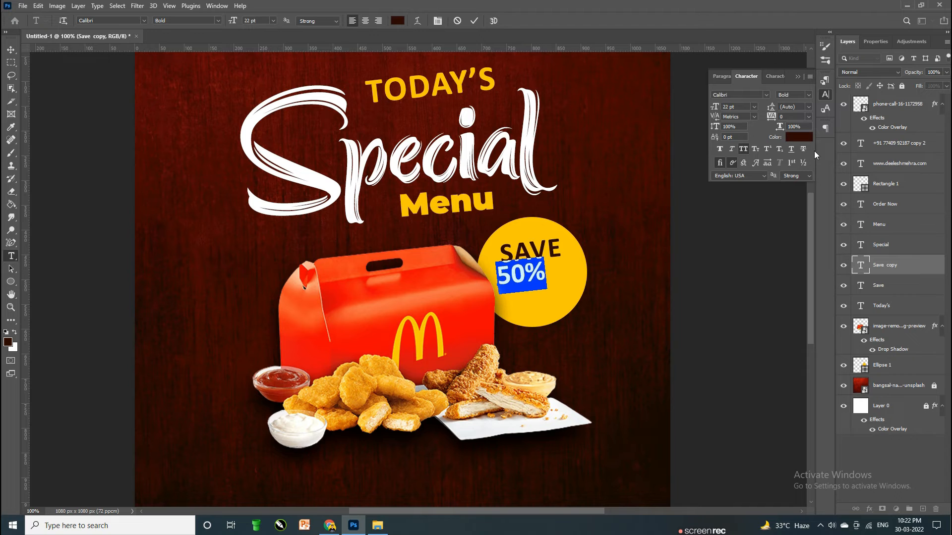
left_click(810, 95)
left_click(811, 94)
left_click(721, 108)
type("30")
key("Return")
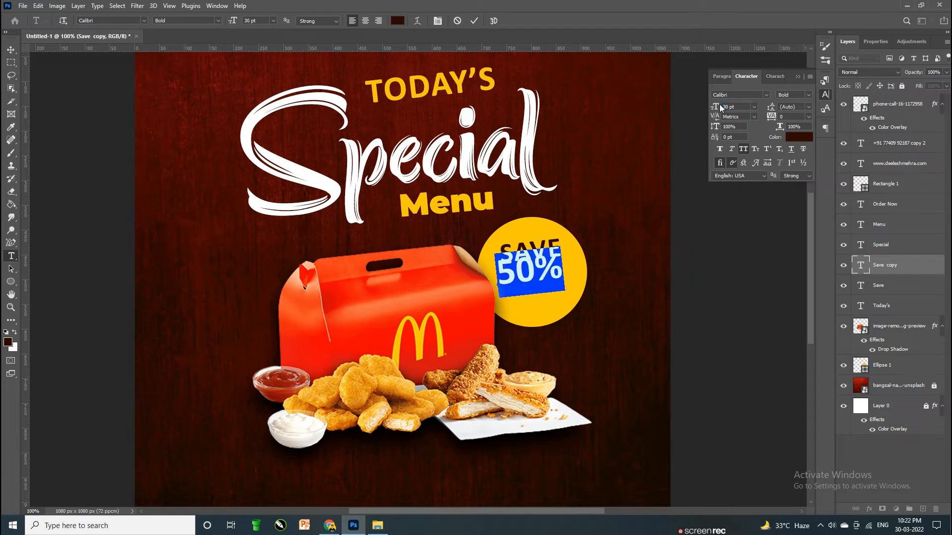
key("ctrl+Return")
key("v")
key("ctrl+t")
left_click_drag(530, 280, 541, 272)
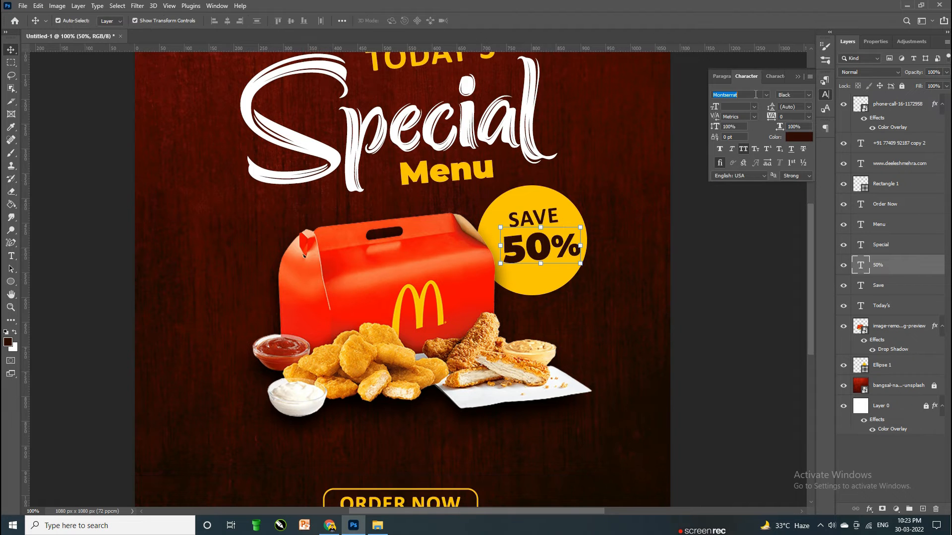
Step: Set the 50% text in Champion Gothic Middleweight
type("champo")
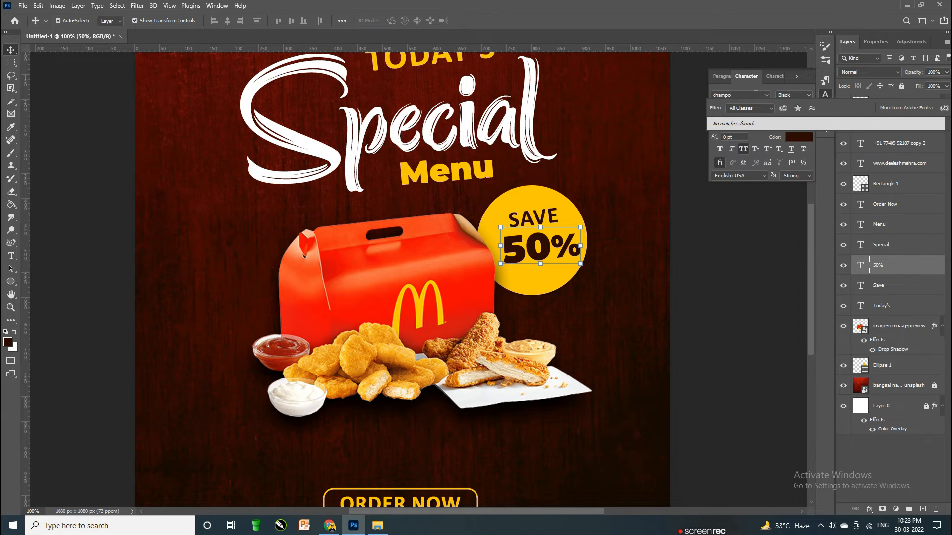
key("BackSpace")
type("ion Gothic")
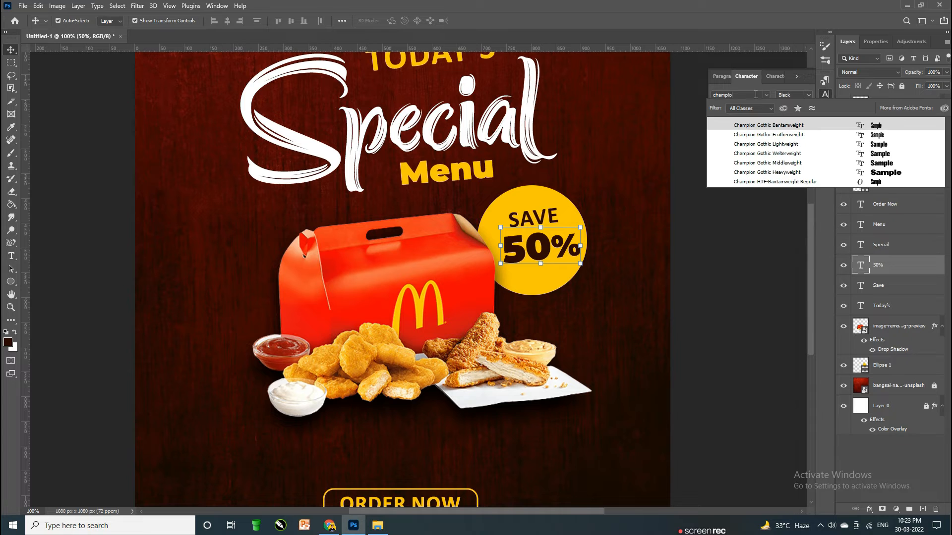
left_click(891, 164)
Step: Nudge SAVE and 50% slightly to fine-tune their spots on the badge
left_click_drag(533, 223, 534, 223)
left_click(514, 323)
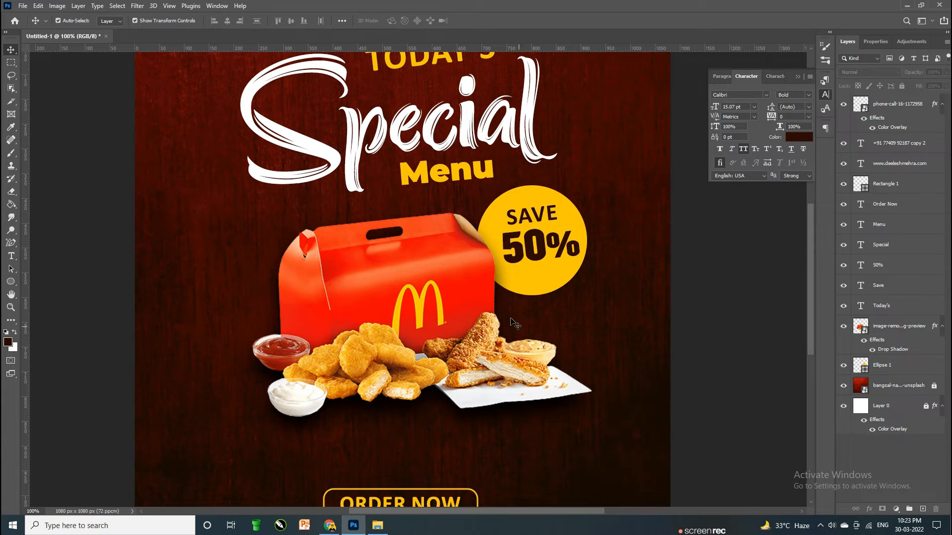
left_click(539, 248)
key("Down")
key("Down")
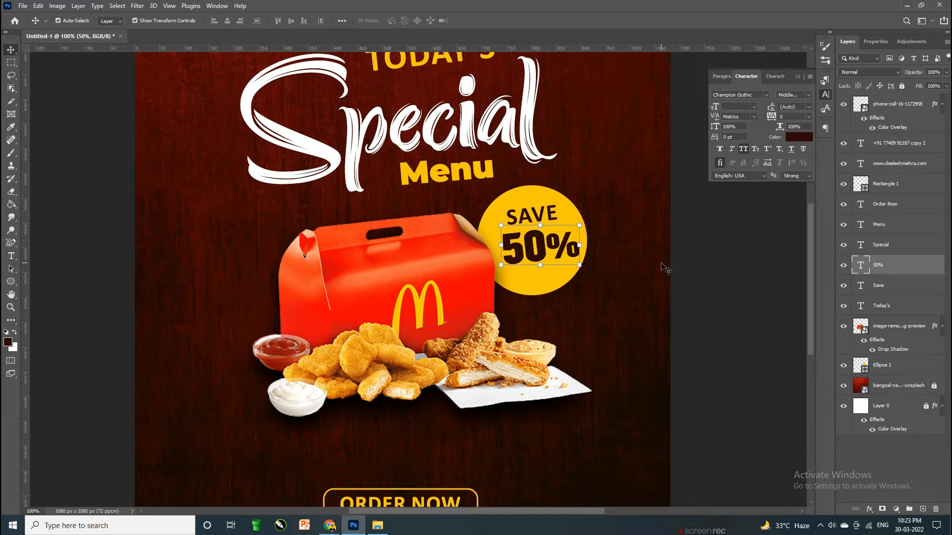
left_click(716, 265)
Step: Duplicate the yellow badge circle layer
left_click(616, 284)
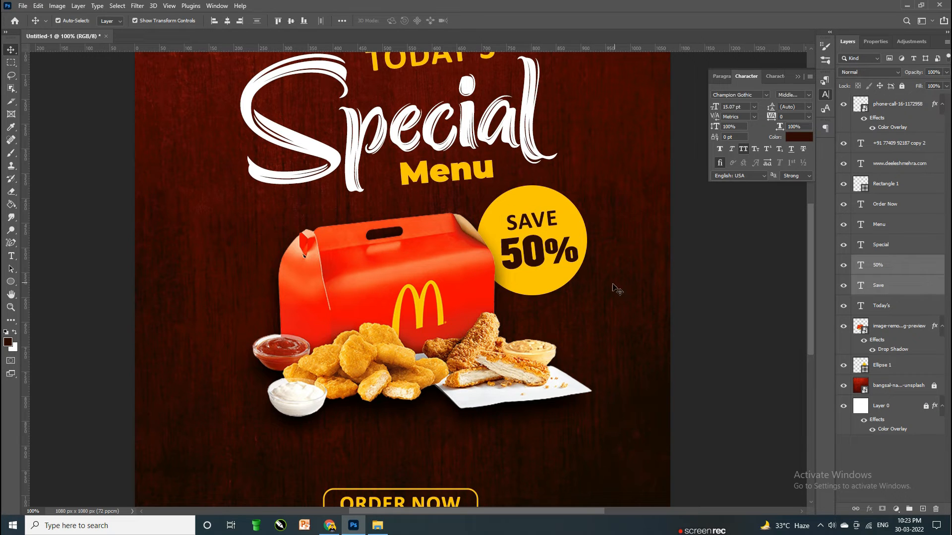
left_click(557, 277)
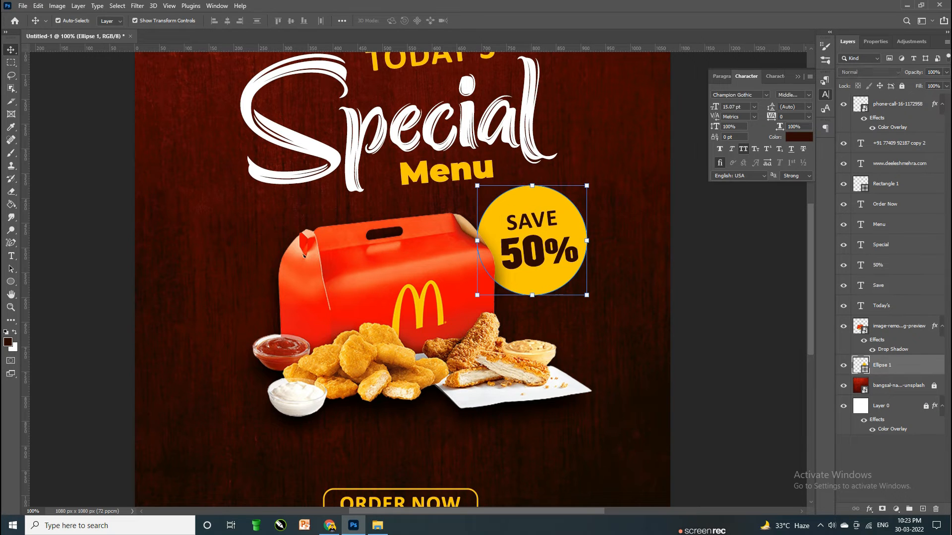
right_click(917, 369)
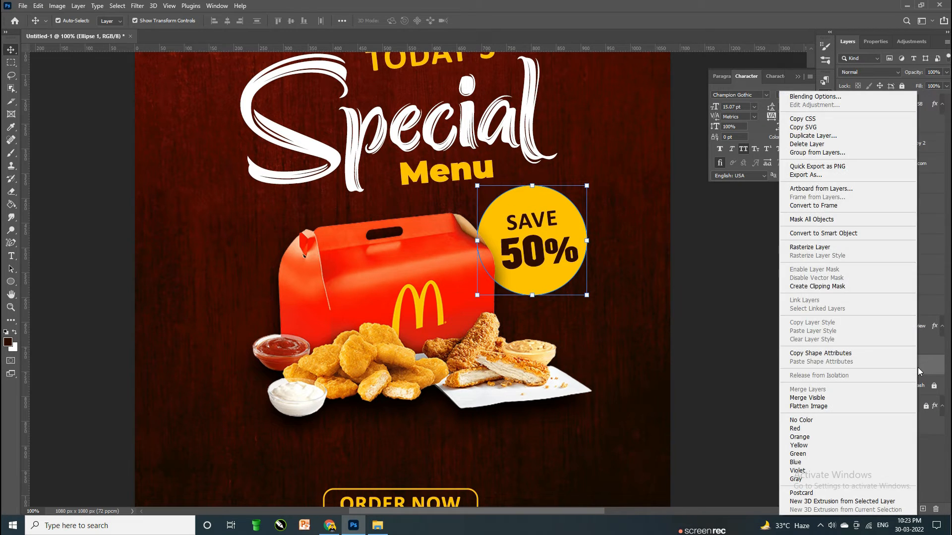
left_click(817, 136)
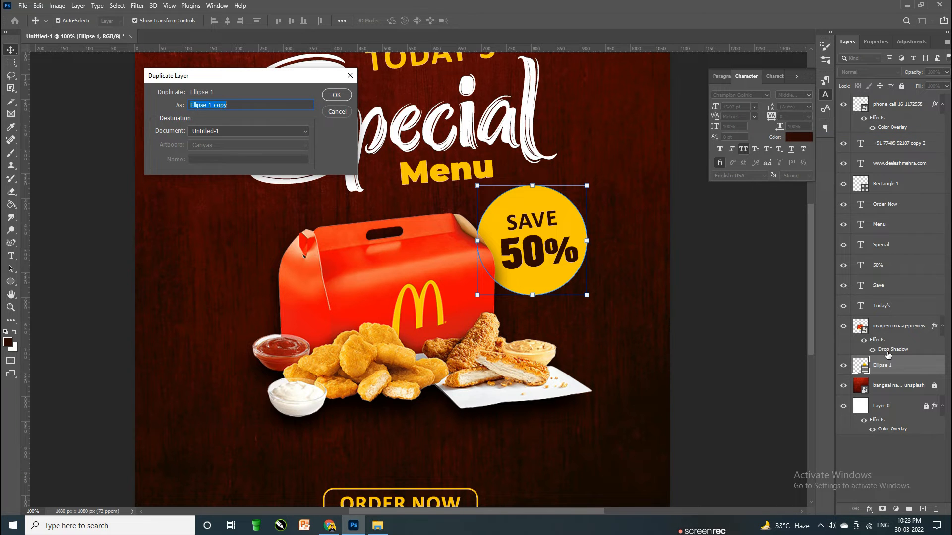
left_click(339, 98)
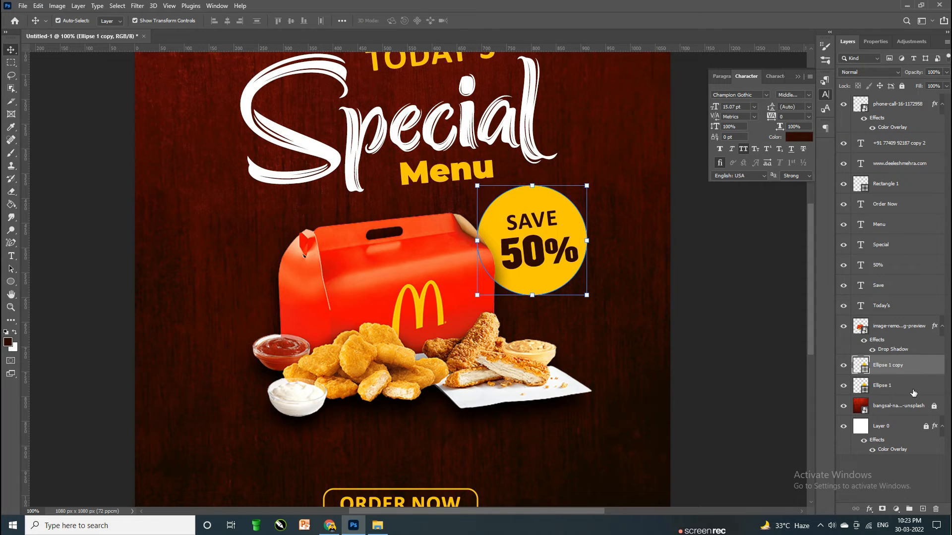
left_click(912, 392)
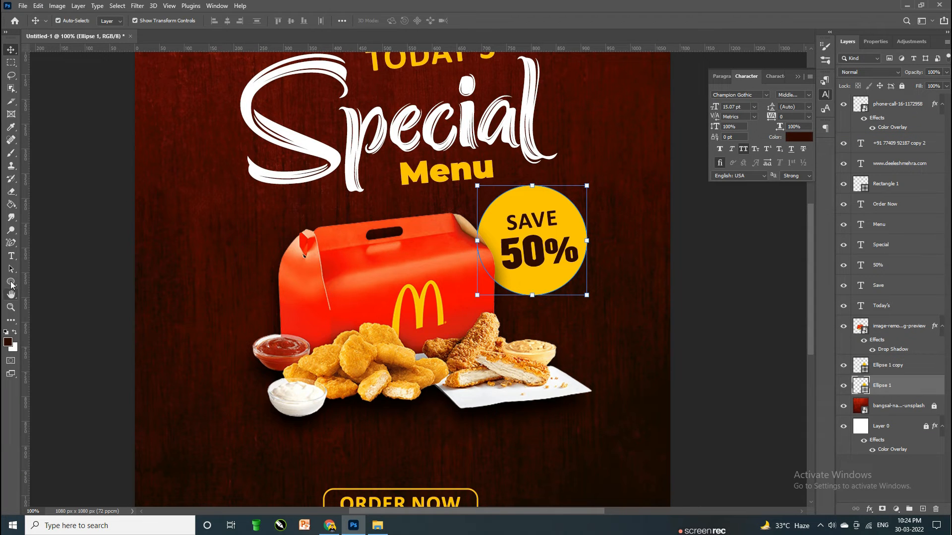
left_click(917, 366)
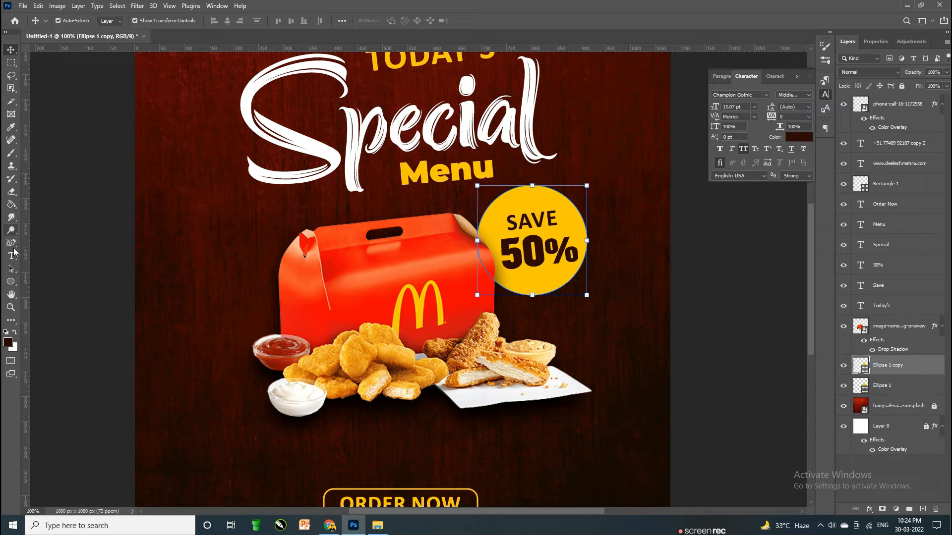
Step: Make the duplicate circle slightly smaller with no fill and a dark-brown dashed outline
left_click(11, 282)
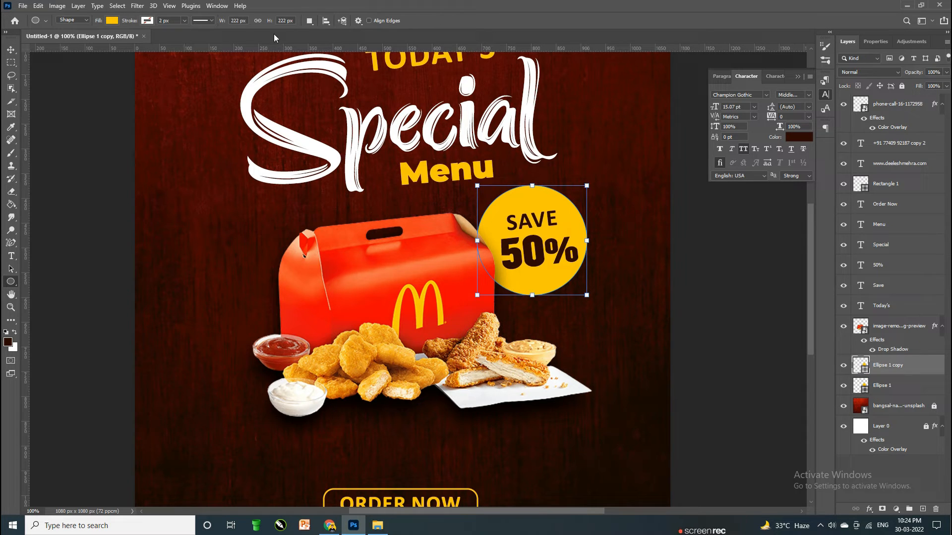
left_click_drag(268, 22, 265, 22)
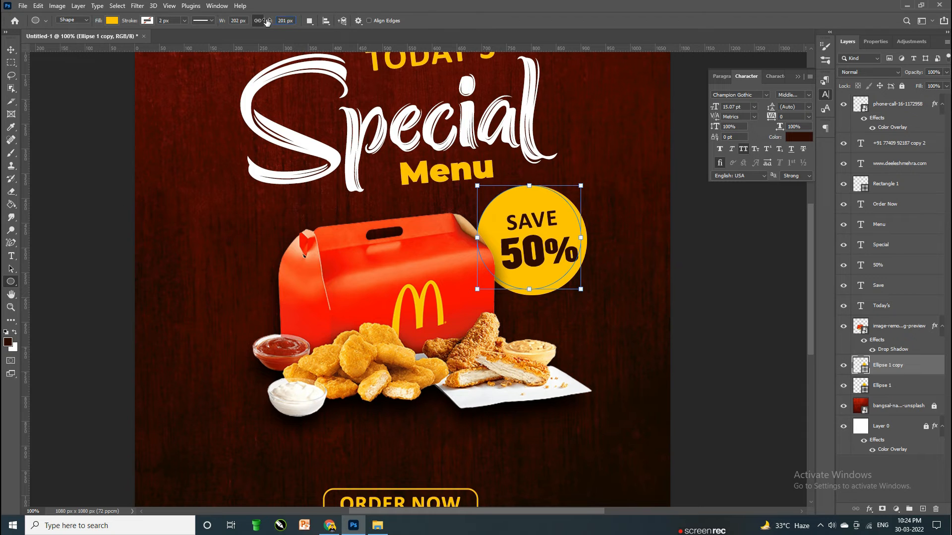
left_click(112, 21)
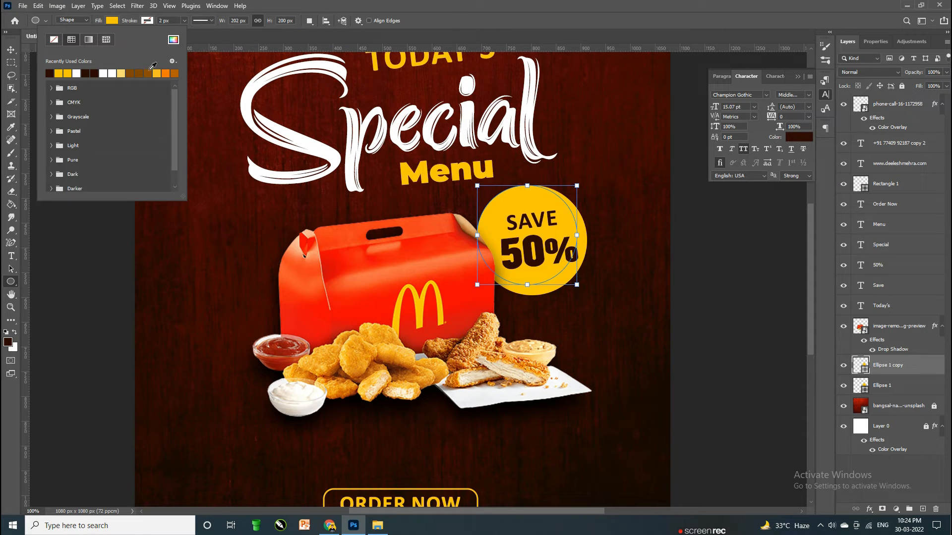
left_click(54, 40)
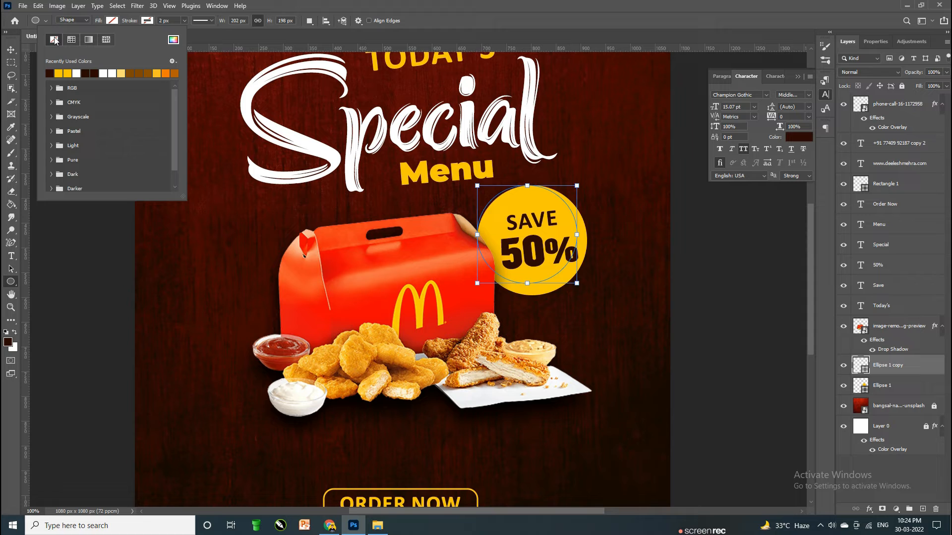
left_click(148, 21)
left_click(85, 73)
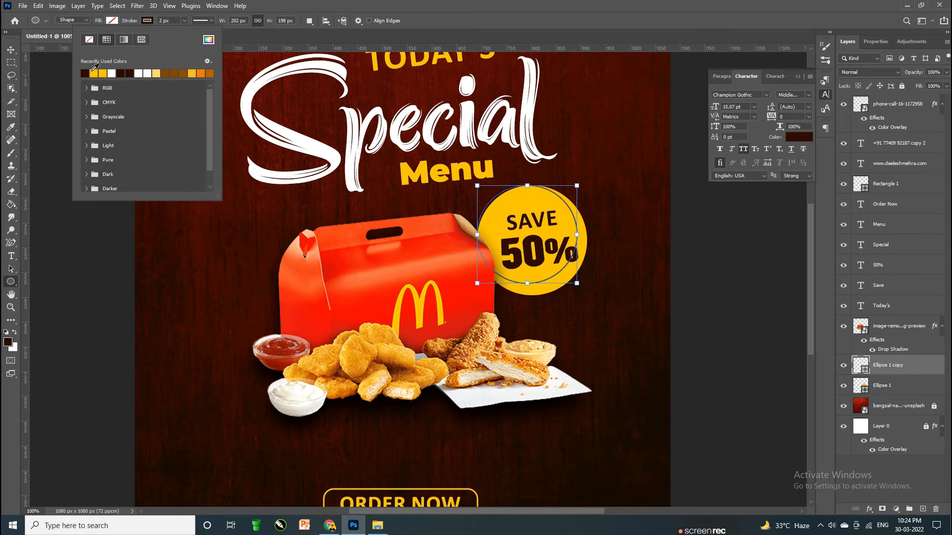
left_click(203, 21)
left_click(213, 68)
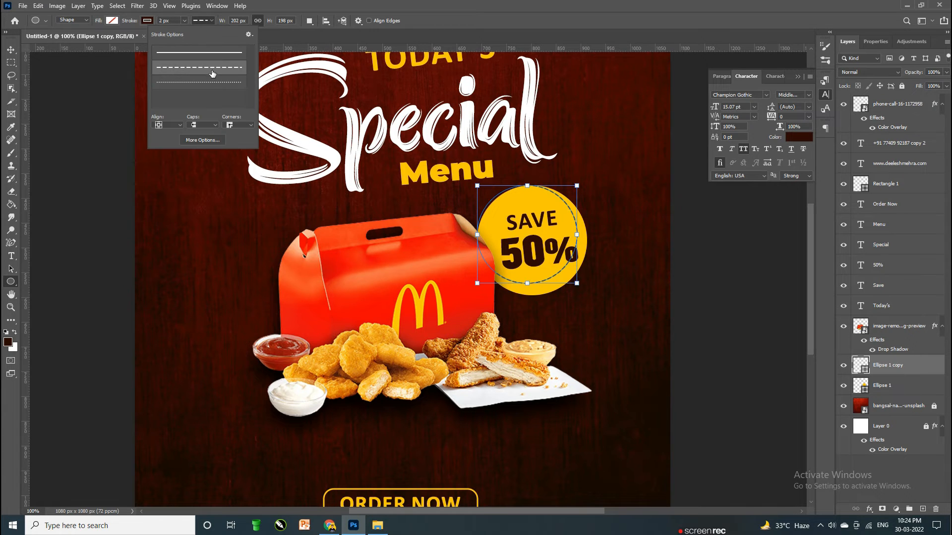
Step: Centre the dashed ring on the yellow badge horizontally and vertically
left_click(10, 50)
left_click(697, 268)
left_click(555, 280)
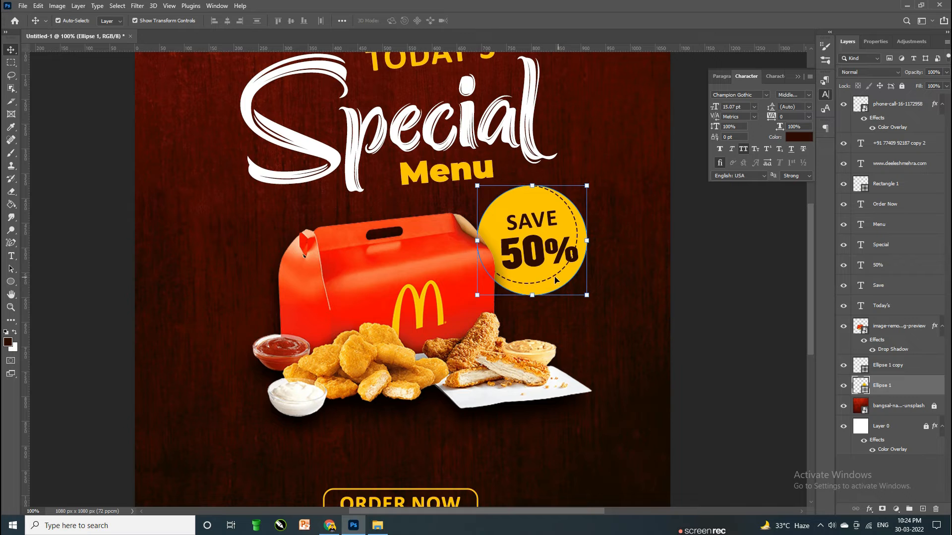
left_click(907, 371, "shift")
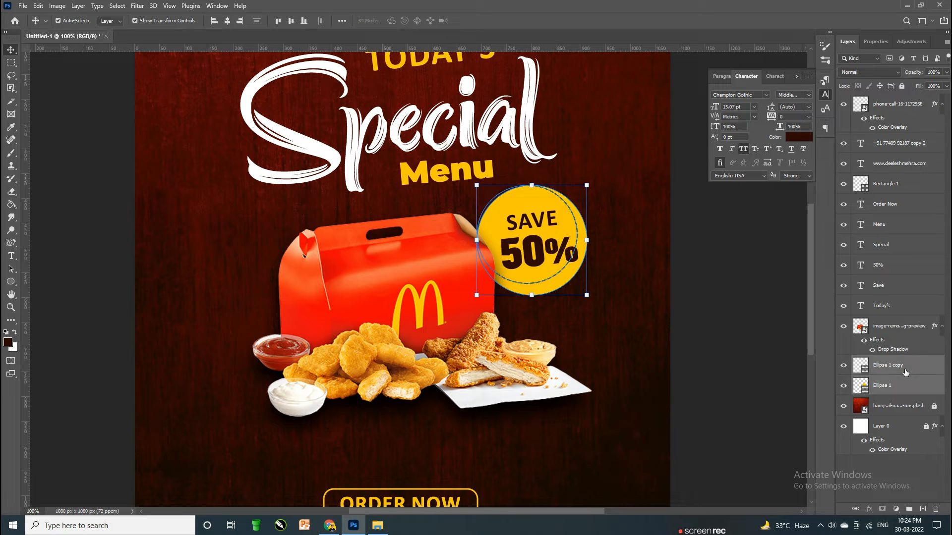
left_click(228, 20)
left_click(278, 20)
left_click(291, 21)
left_click(753, 227)
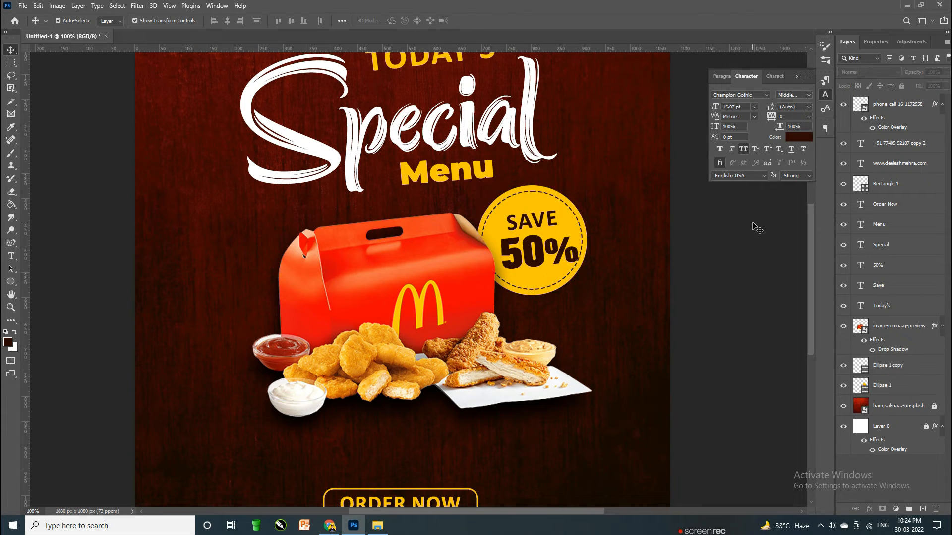
Step: Nudge the SAVE and 50% text into place inside the badge, then zoom out
left_click(564, 250)
key("ctrl+t")
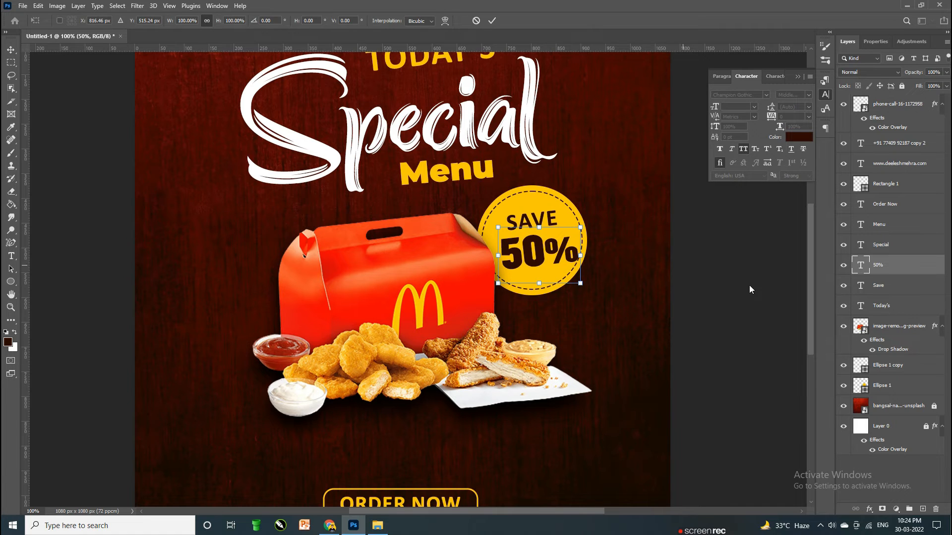
key("Return")
left_click(913, 285, "shift")
key("Left")
key("Left")
key("Left")
key("Left")
key("Left")
key("Left")
key("Left")
key("Left")
key("Left")
key("Right")
key("Right")
key("Up")
key("Up")
key("Up")
key("Up")
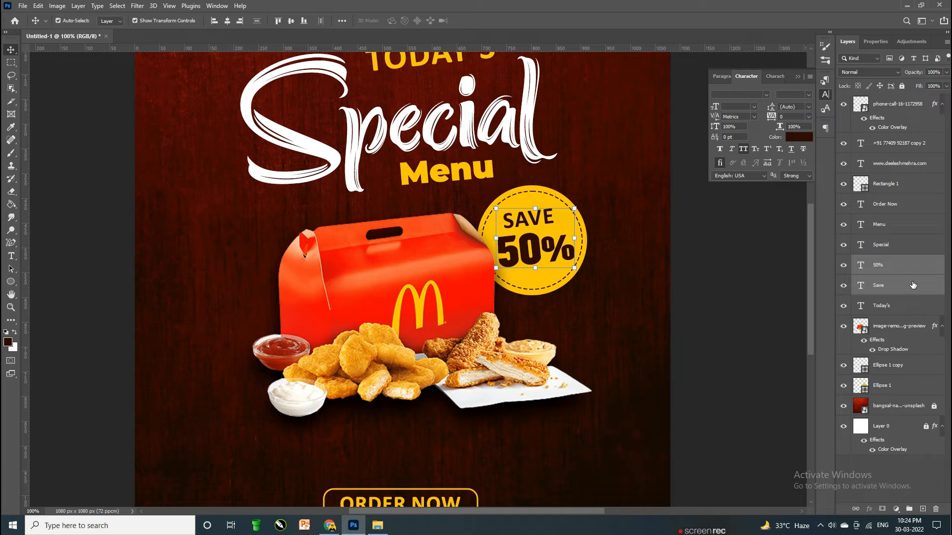
left_click(732, 302)
key("ctrl+minus")
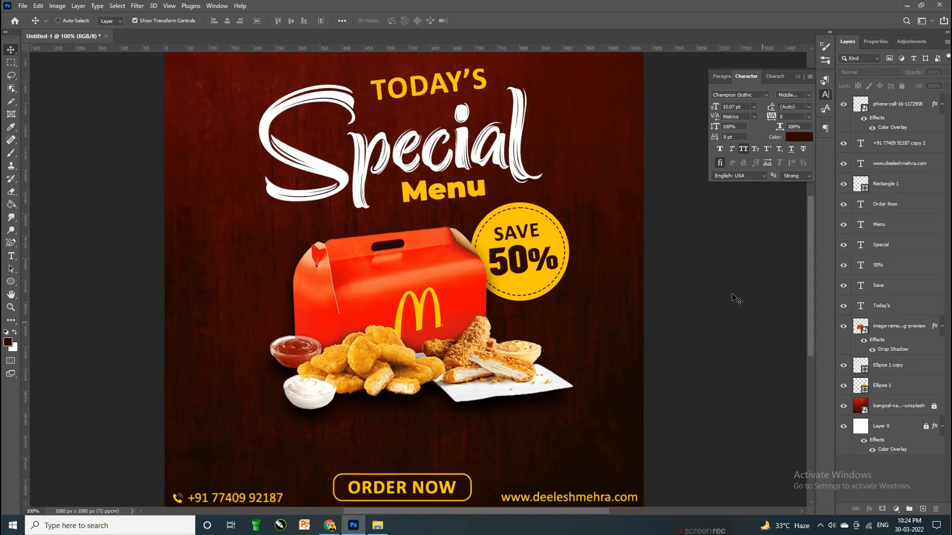
left_click(22, 5)
Step: Place the 26176 sunburst image from the Background folder and scale it to fill the canvas
left_click(74, 203)
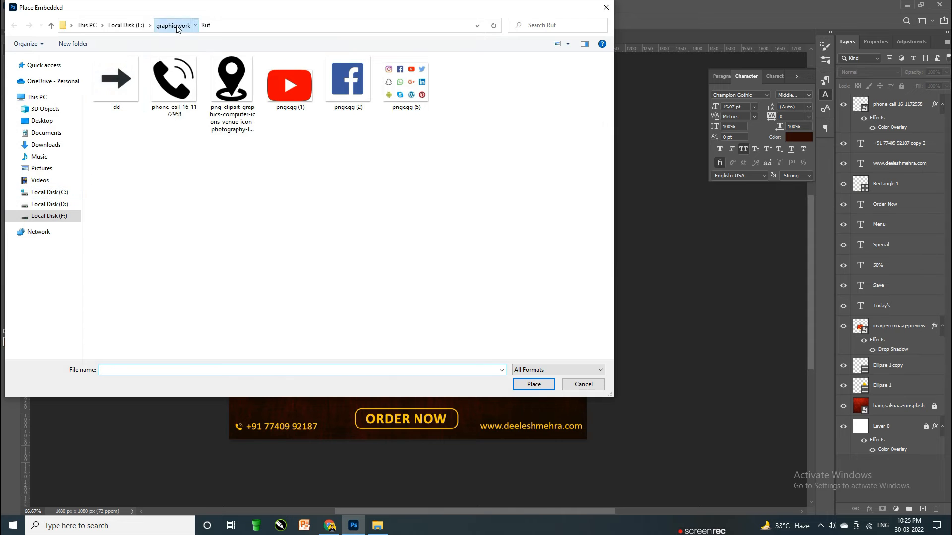
left_click(173, 25)
double_click(232, 84)
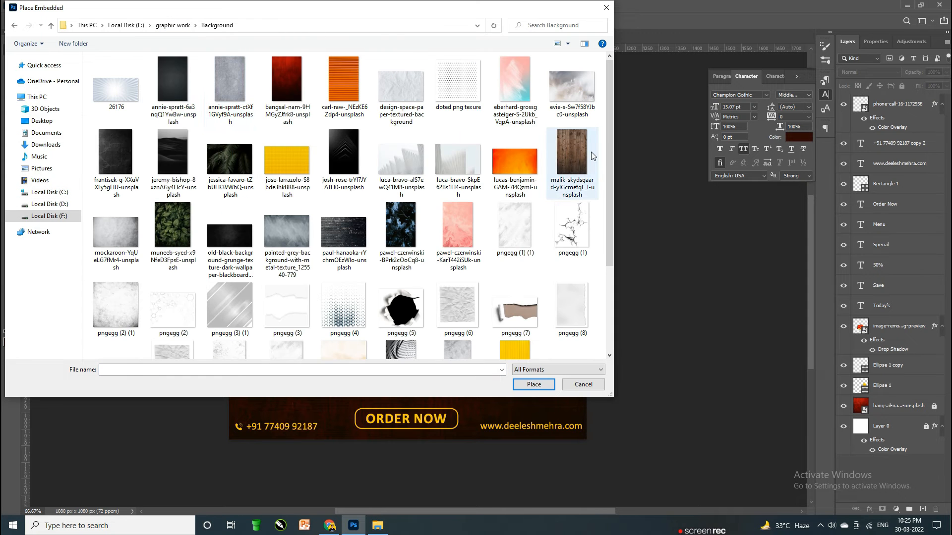
scroll(575, 146, "down", 5)
scroll(516, 152, "up", 5)
double_click(116, 82)
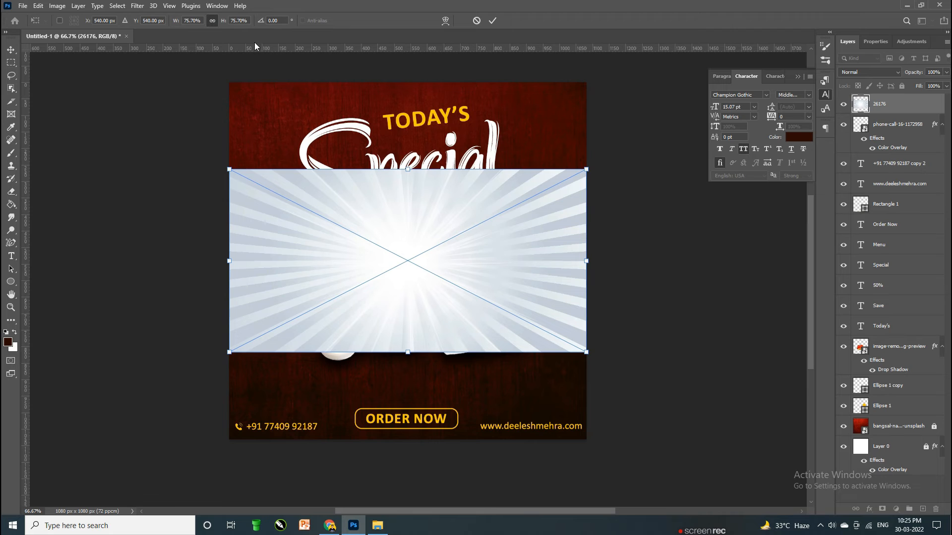
left_click_drag(227, 23, 262, 36)
left_click(11, 49)
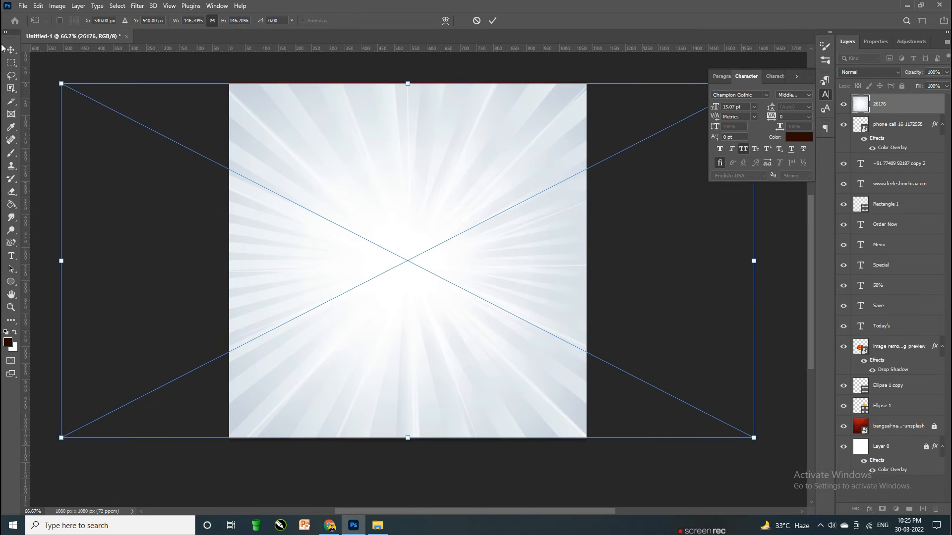
Step: Move the sunburst layer beneath the poster artwork and set its blend mode to Linear Burn
left_click_drag(917, 109, 892, 417)
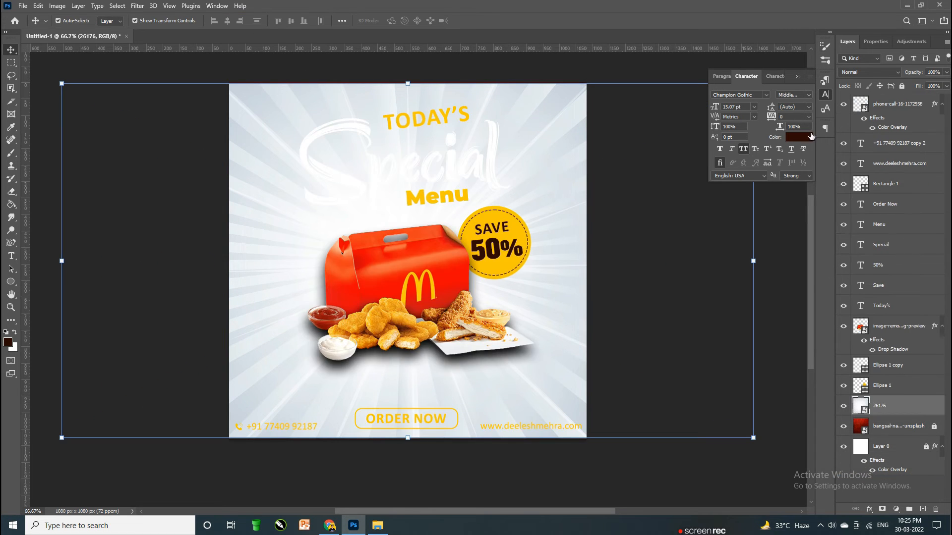
left_click(843, 72)
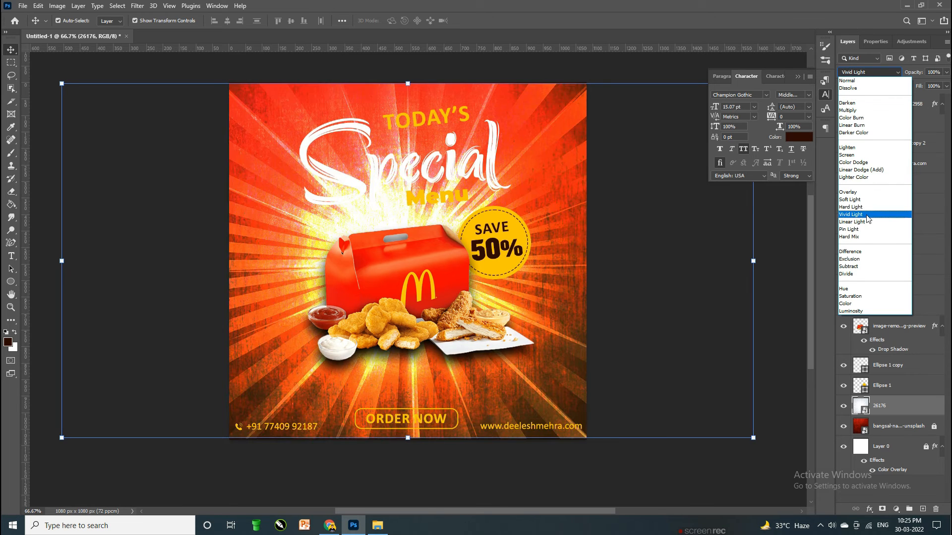
left_click(858, 125)
left_click(784, 248)
scroll(786, 249, "down", 1)
key("ctrl+minus")
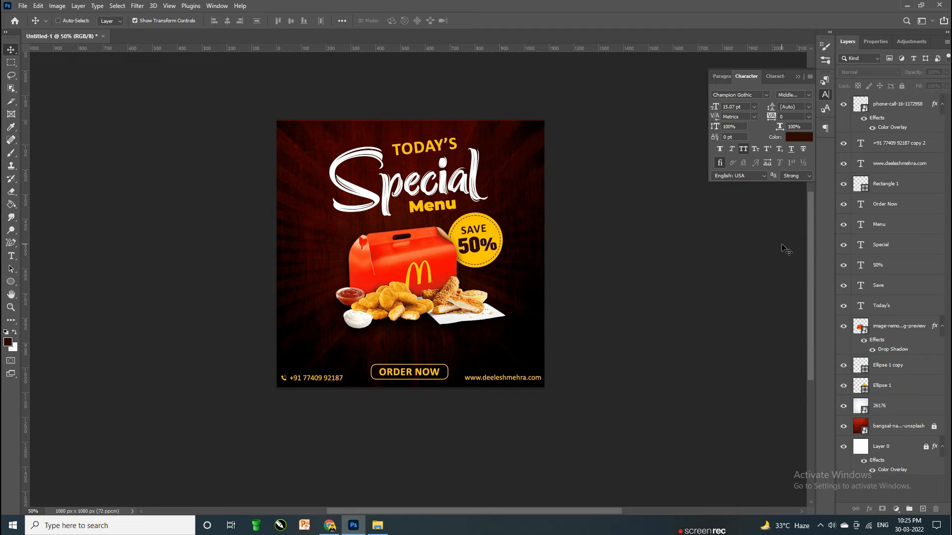
left_click(504, 347)
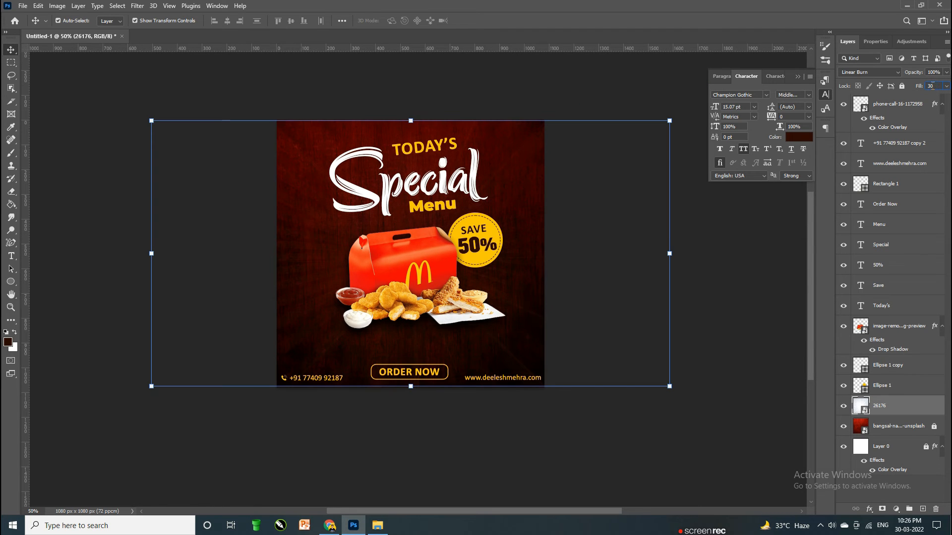
left_click(759, 254)
key("ctrl+plus")
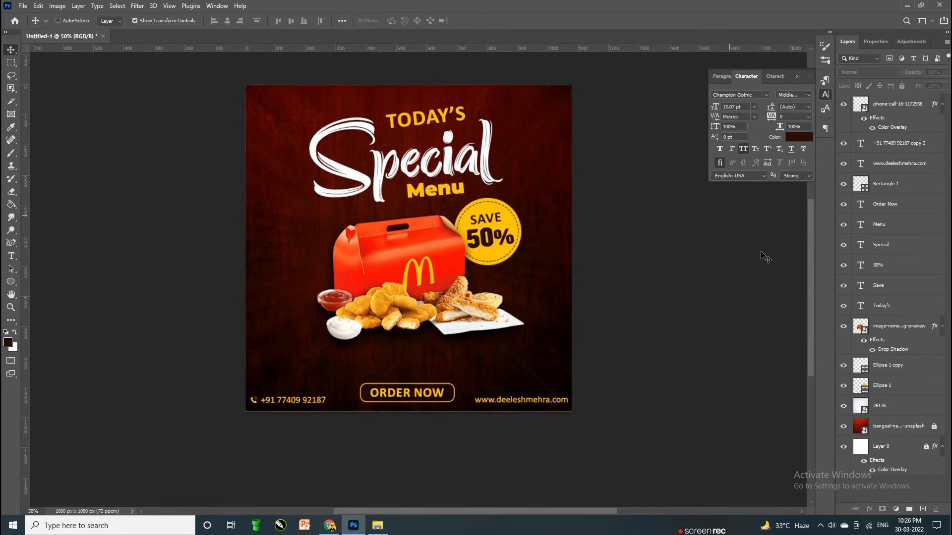
Step: Search PNGEgg for 'DOODLE' images
left_click(329, 525)
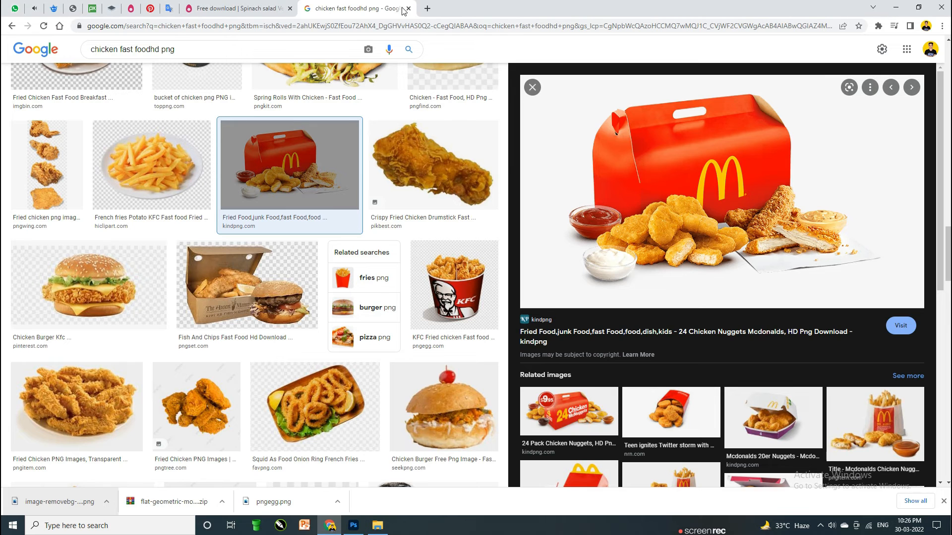
left_click(222, 5)
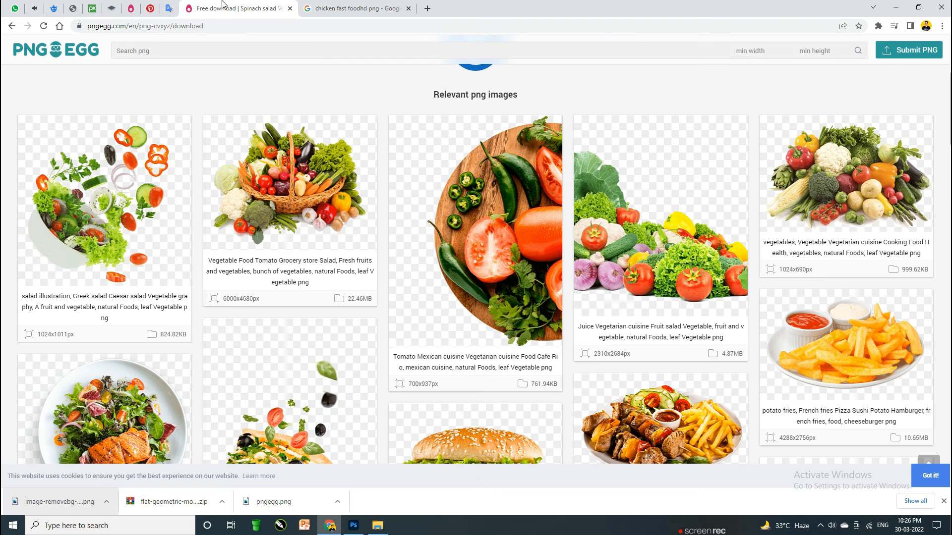
left_click(162, 56)
type("DOODLE")
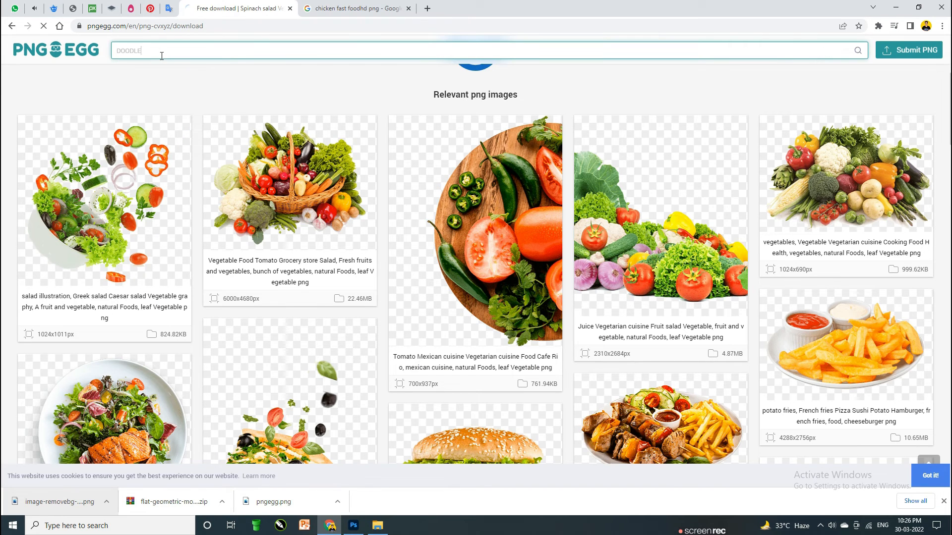
key("Return")
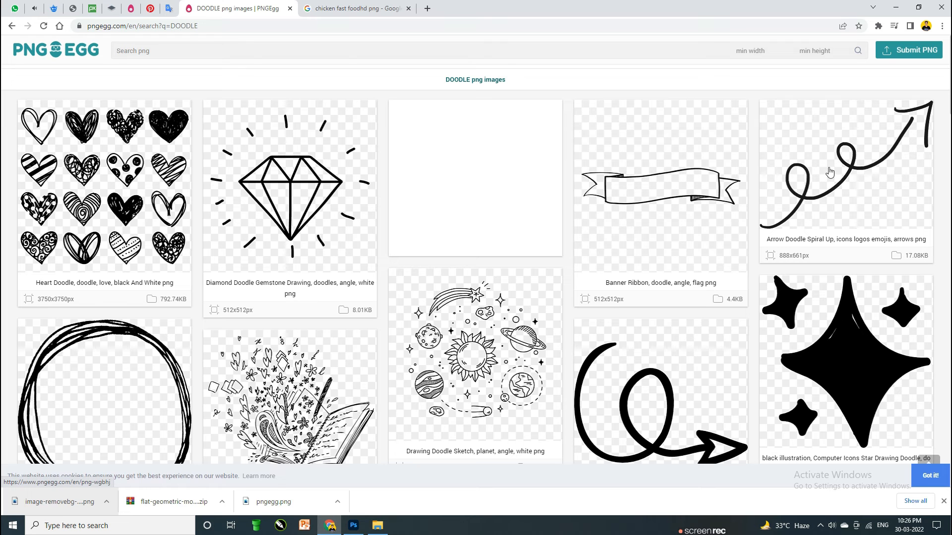
scroll(653, 386, "down", 2)
scroll(653, 386, "down", 3)
Step: Download the curly arrow doodle PNG and drop it onto the Photoshop poster
left_click(654, 242)
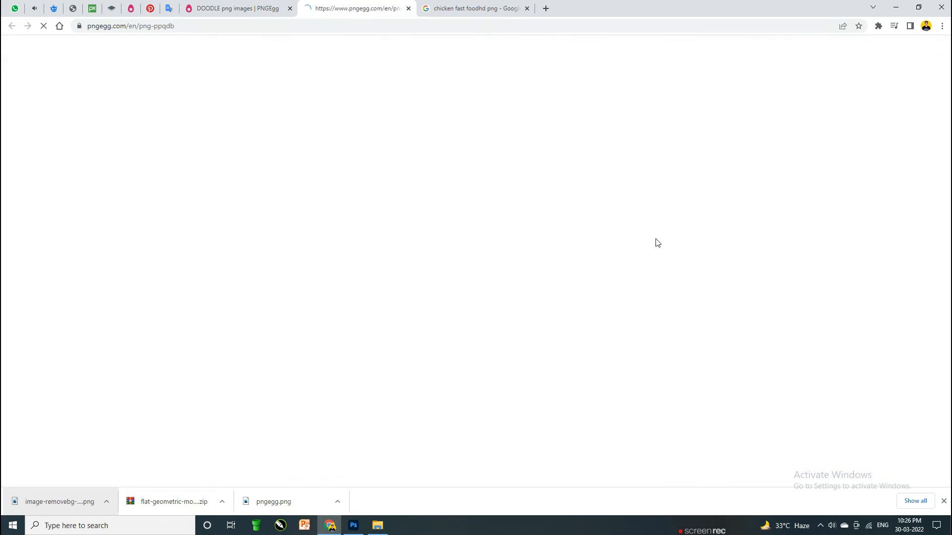
scroll(445, 344, "down", 4)
left_click(397, 276)
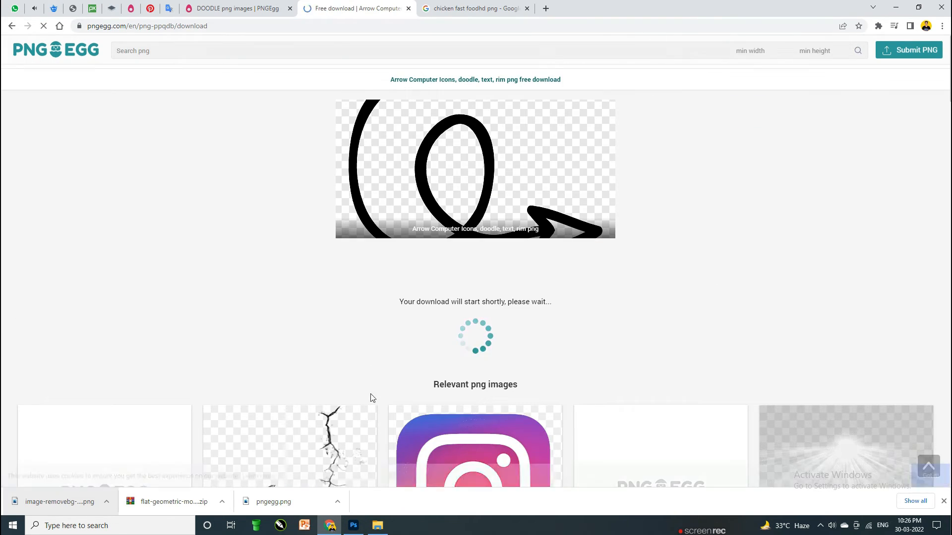
left_click(354, 525)
left_click(330, 526)
scroll(300, 408, "down", 5)
left_click_drag(325, 532, 435, 286)
Step: Scale the arrow onto the poster's left side and give it a white Color Overlay
left_click_drag(410, 340, 352, 248)
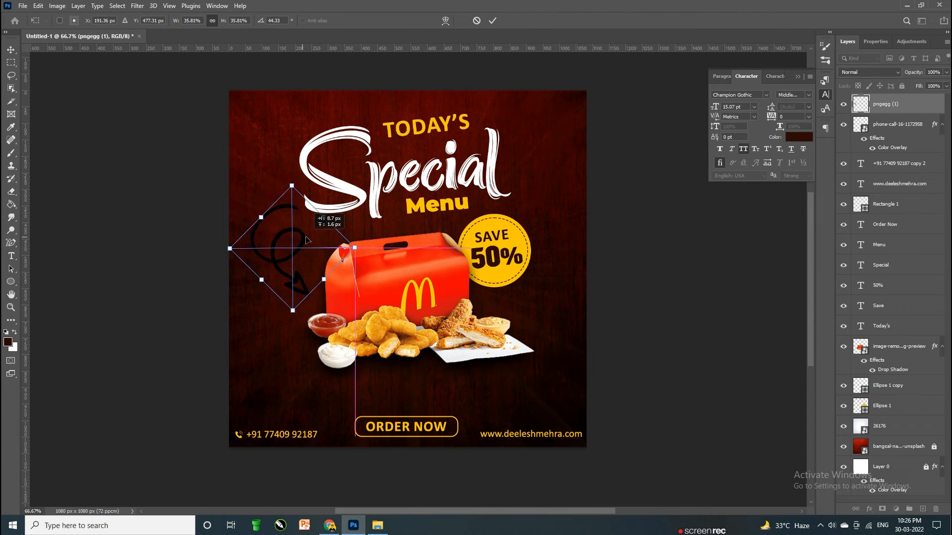
key("Return")
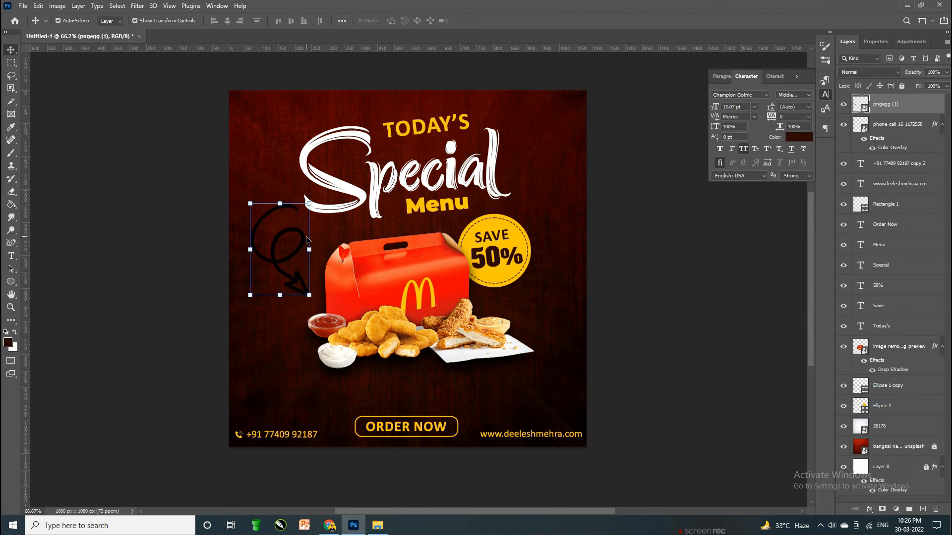
double_click(922, 103)
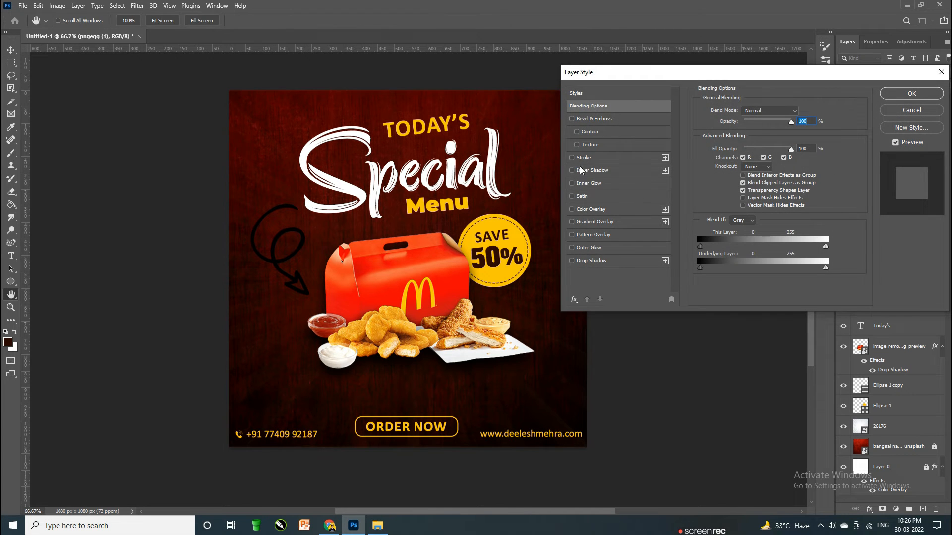
left_click(583, 196)
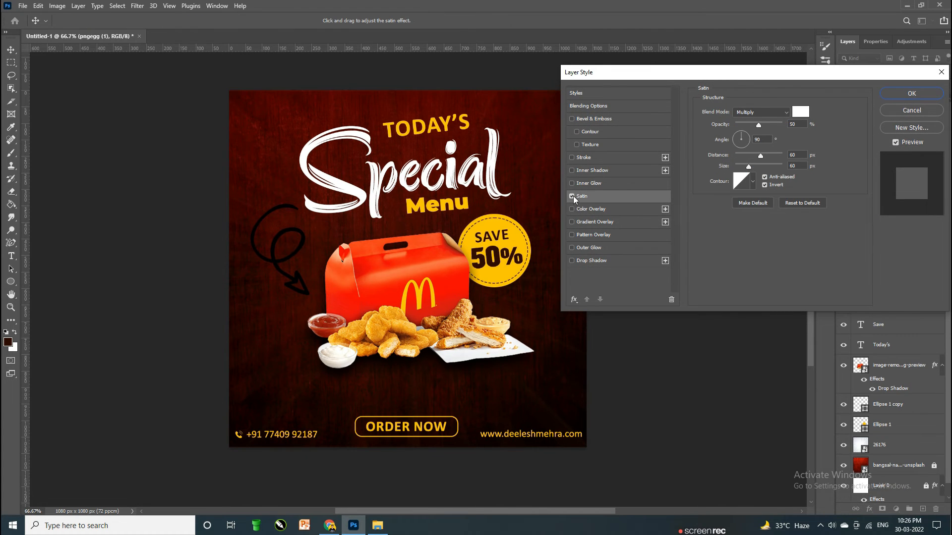
left_click(573, 196)
left_click(591, 209)
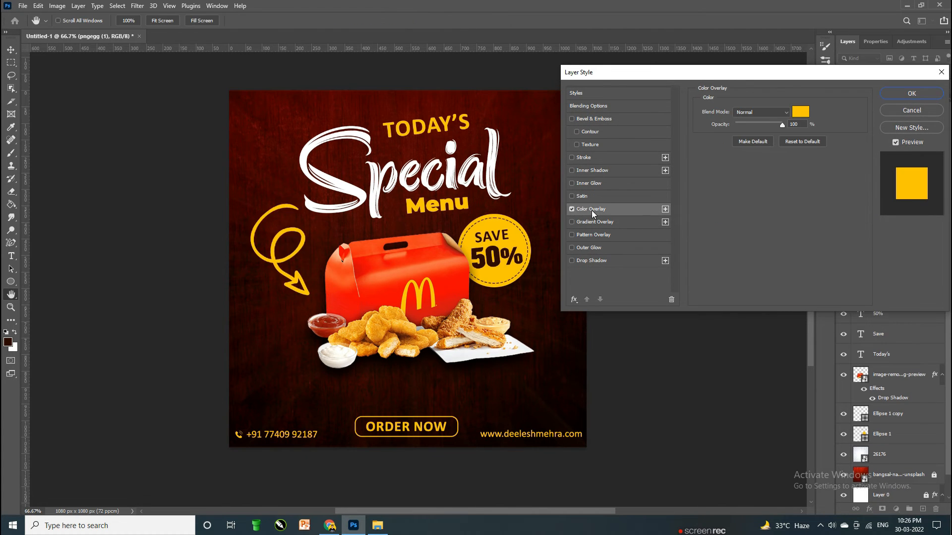
left_click(801, 112)
left_click(363, 197)
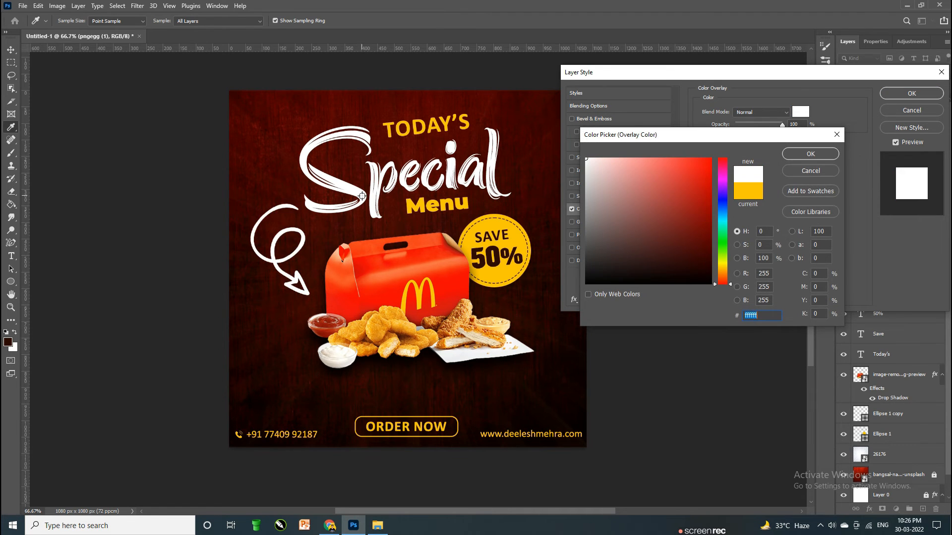
key("Return")
Step: Shrink the arrow further and position it beside the food box
key("Return")
key("ctrl+t")
mouse_move(302, 221)
left_mouse_down()
mouse_move(295, 228)
mouse_move(306, 232)
left_mouse_up()
left_click_drag(324, 270, 310, 254)
left_click_drag(307, 248, 322, 247)
key("Return")
left_click(669, 235)
scroll(668, 234, "up", 1)
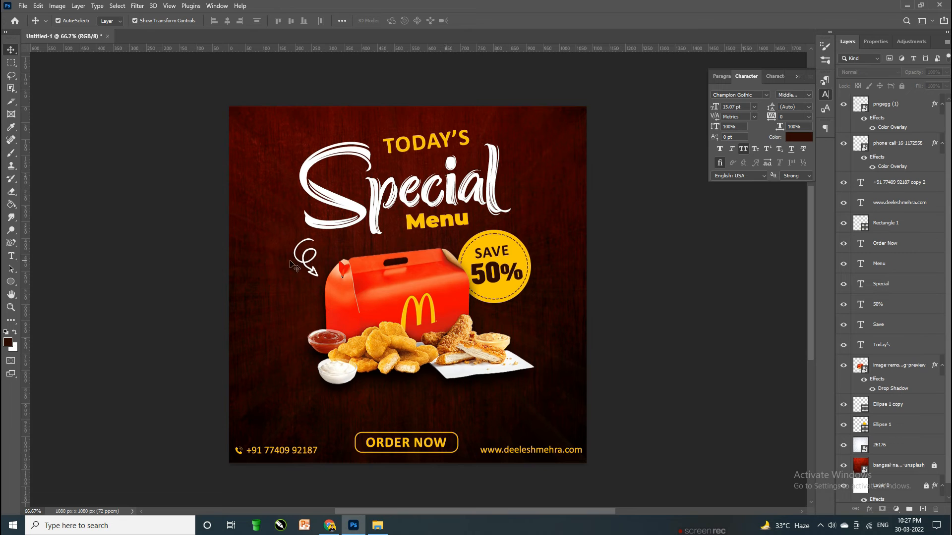
scroll(412, 271, "down", 1)
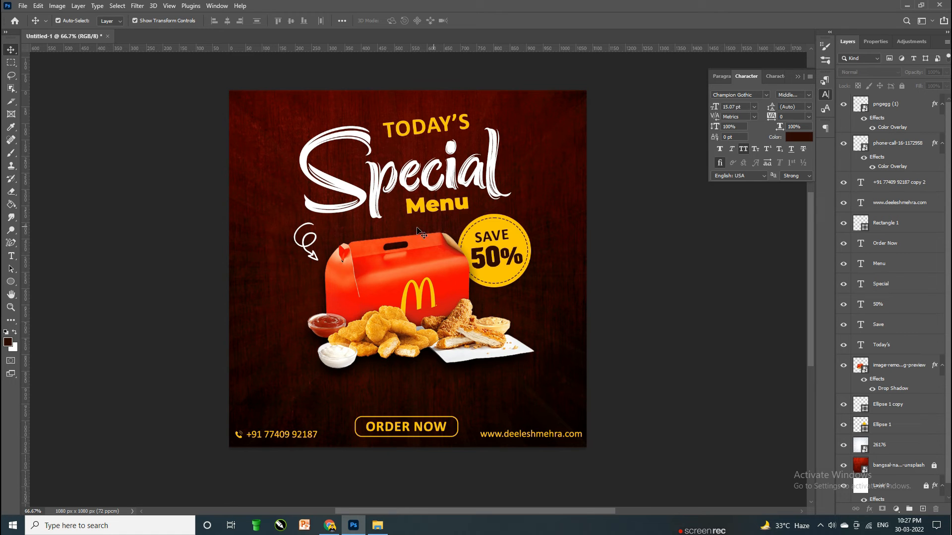
Step: Draw an unfilled circle with a 15 px yellow outline and move it top-left
left_click(11, 282)
mouse_move(261, 296)
left_mouse_down()
mouse_move(296, 377)
mouse_move(321, 397)
left_mouse_up()
left_click(114, 22)
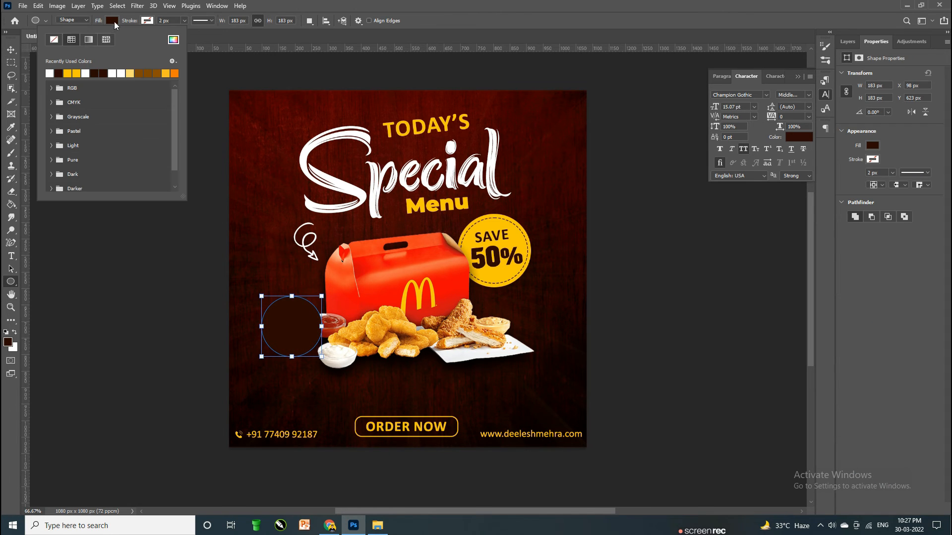
left_click(54, 41)
left_click(105, 73)
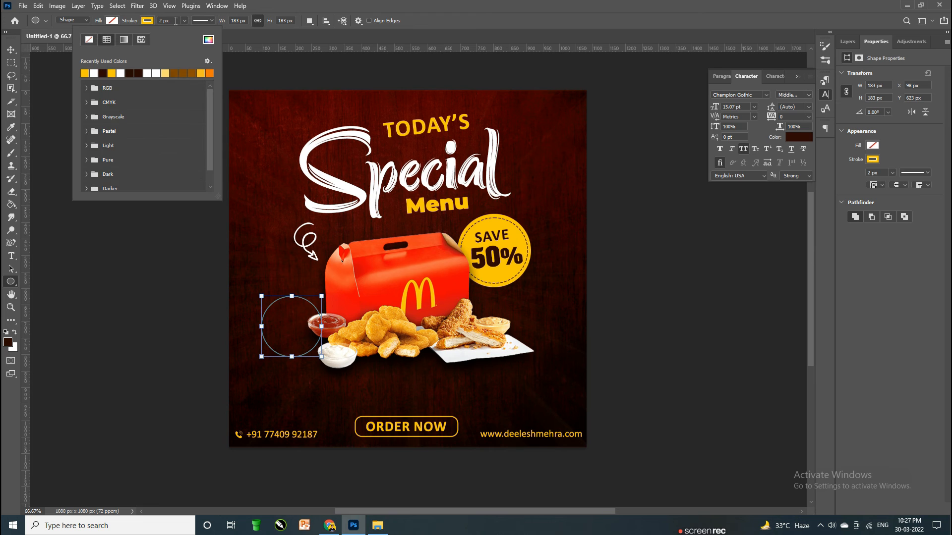
left_click(157, 21)
type("10")
key("Return")
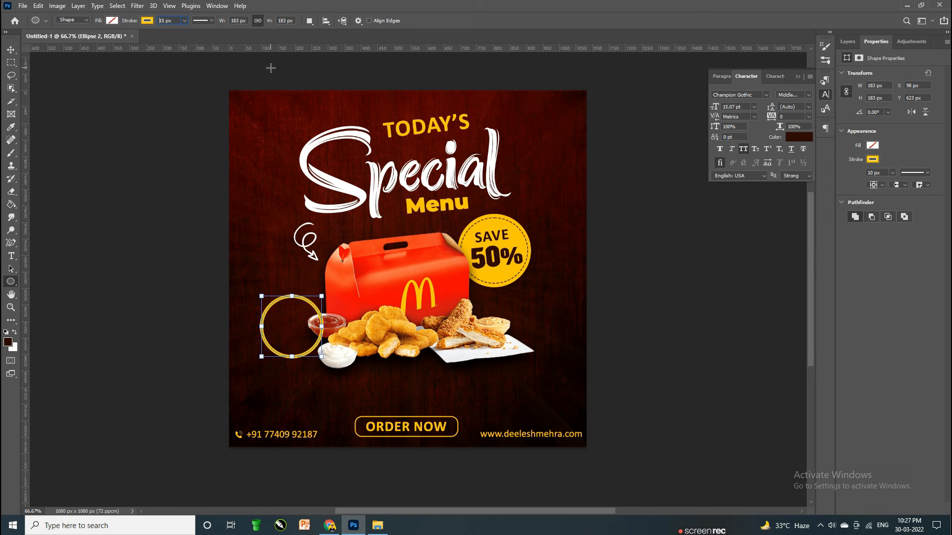
key("Return")
key("v")
left_click_drag(282, 302, 264, 341)
Step: Add smaller ring copies at the lower right and along the left edge
key("ctrl+t")
key("Return")
key("Return")
left_click(701, 298)
mouse_move(265, 345)
left_mouse_down()
mouse_move(233, 366)
mouse_move(250, 347)
left_mouse_up()
key("Return")
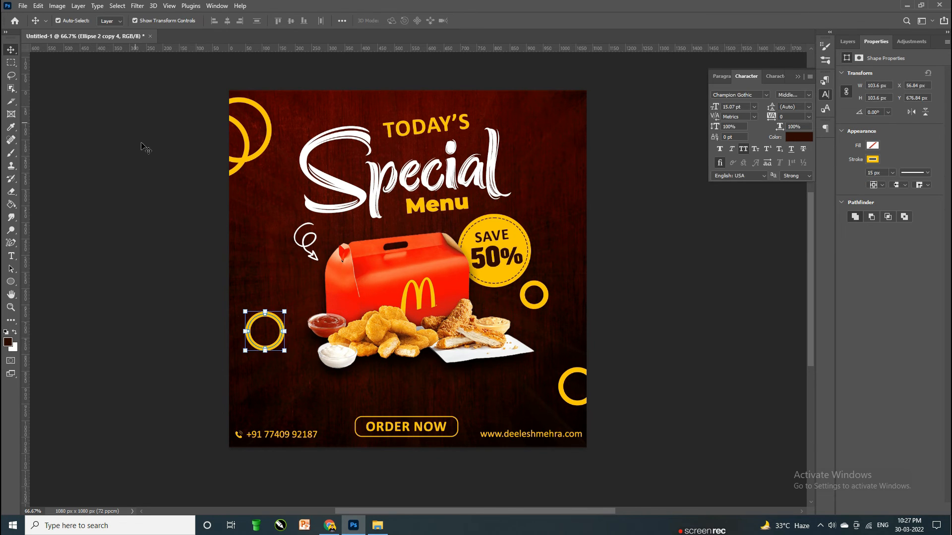
left_click(183, 248)
left_click_drag(262, 345, 205, 393)
left_click(752, 265)
left_click_drag(281, 327, 280, 326)
Step: Move the double ring to the top-right edge and raise the left ring slightly
left_click_drag(266, 124, 613, 127)
left_click(672, 259)
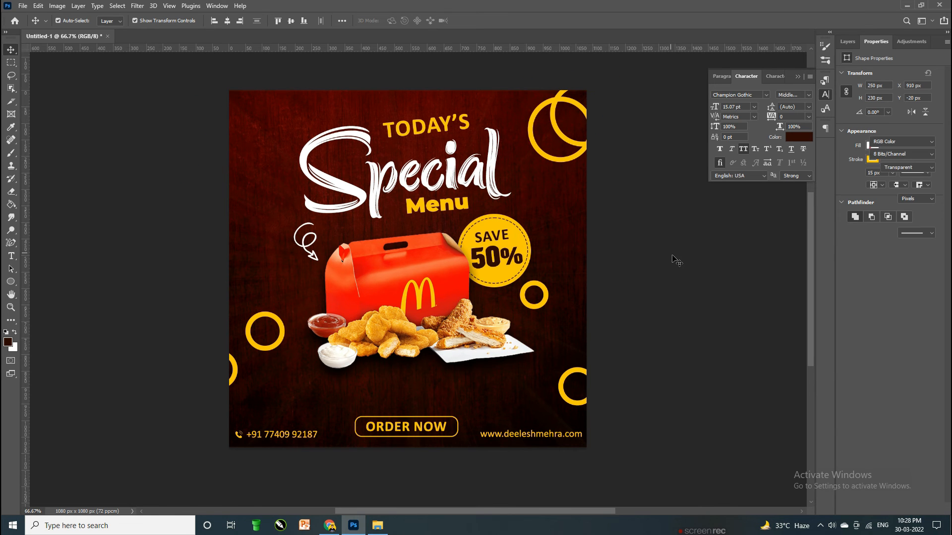
left_click_drag(284, 328, 282, 313)
left_click(45, 211)
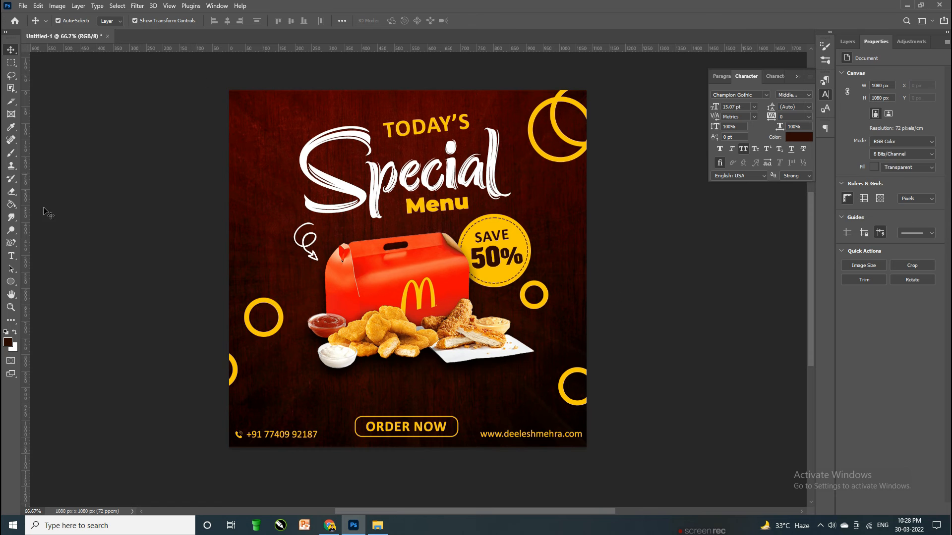
left_click(330, 526)
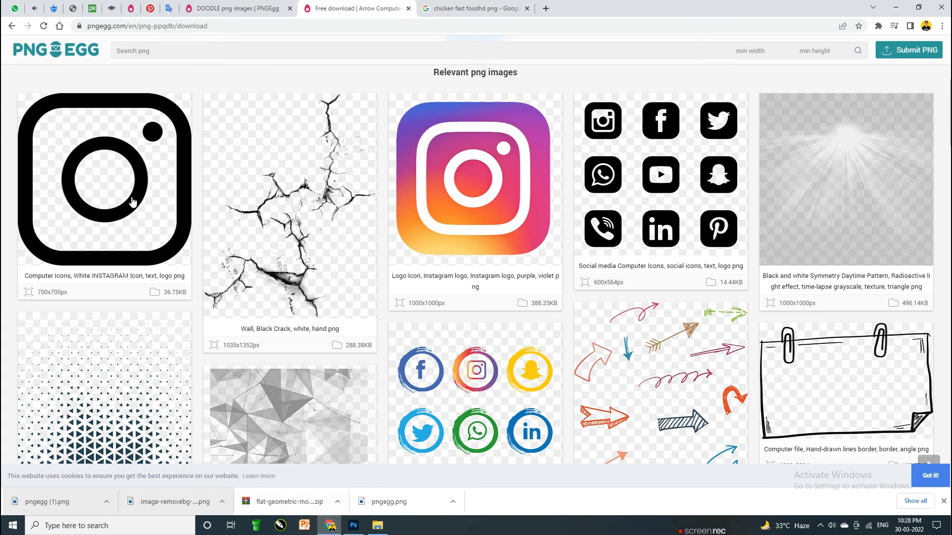
Step: Search PNGEgg for 'SPOON' images
left_click(150, 52)
type("SPOOM")
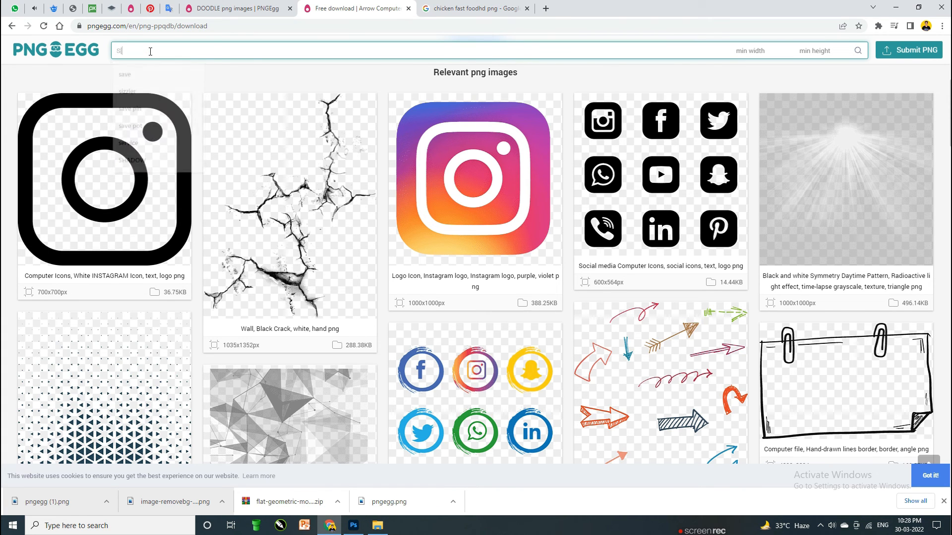
key("BackSpace")
type("N")
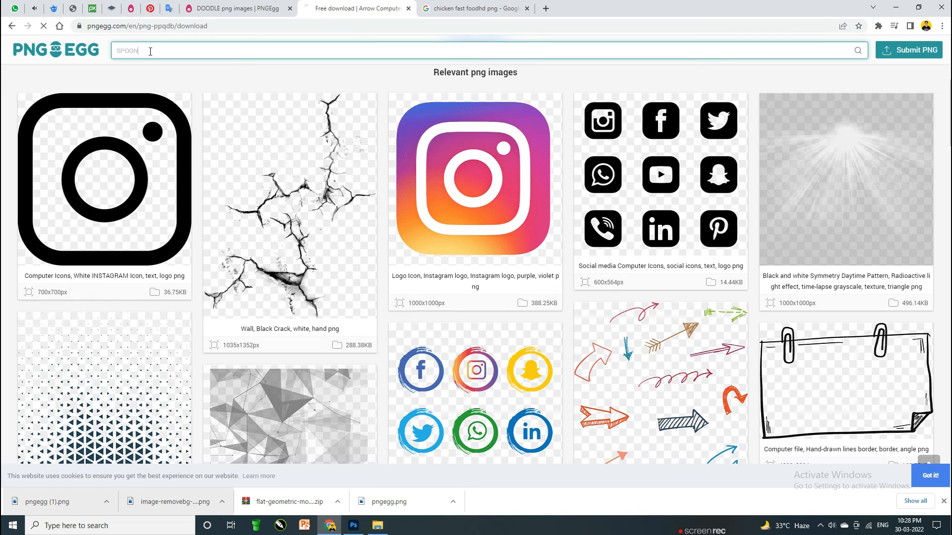
key("Return")
scroll(283, 111, "down", 5)
scroll(726, 128, "down", 4)
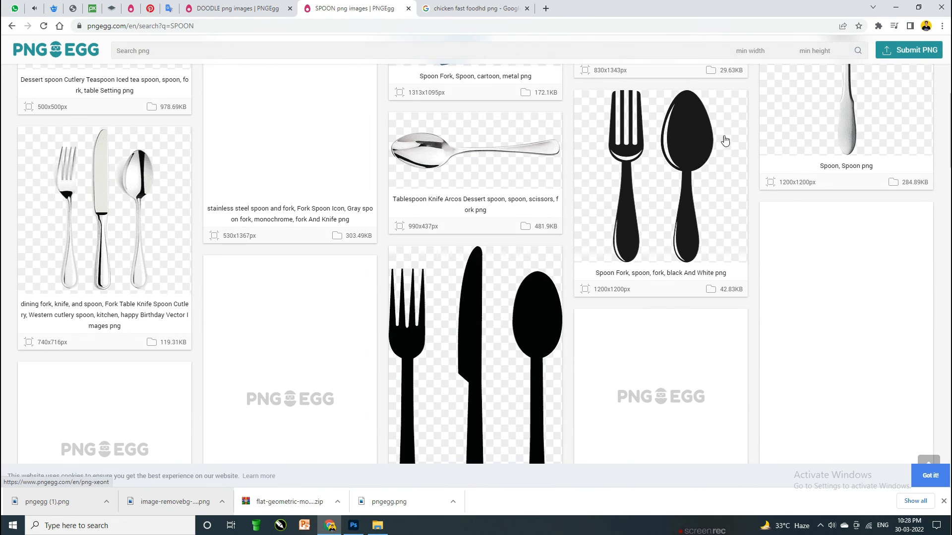
Step: Download the black fork-and-spoon PNG and place it, shrunk, in the poster's top-left corner
left_click(685, 130)
scroll(582, 144, "down", 5)
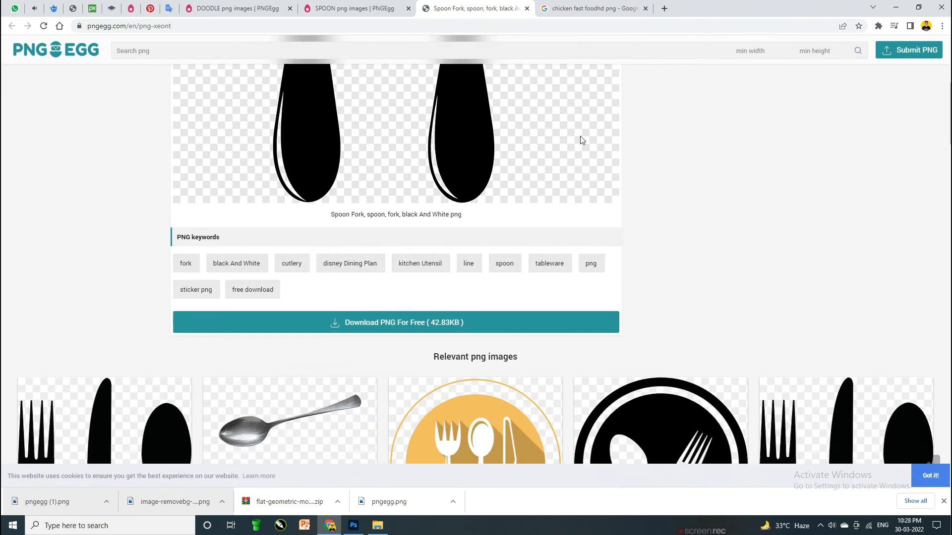
scroll(647, 189, "down", 3)
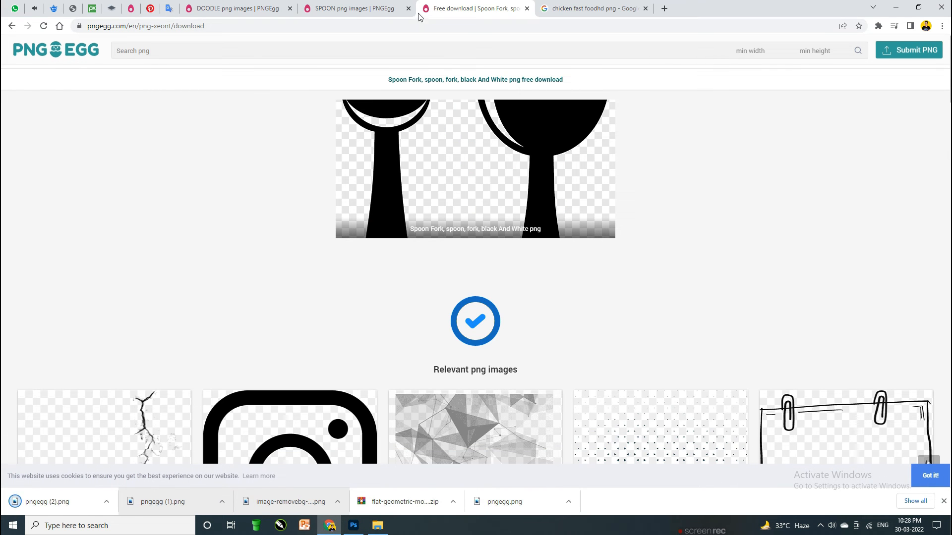
left_click_drag(69, 508, 358, 269)
left_click_drag(627, 292, 249, 114)
Step: Give the cutlery layer a white Color Overlay
left_click(854, 41)
double_click(931, 106)
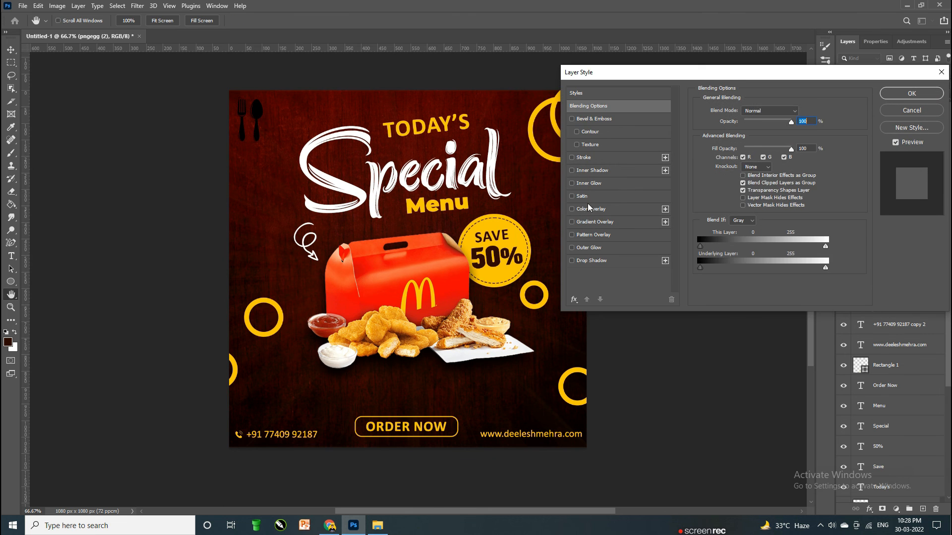
left_click(590, 209)
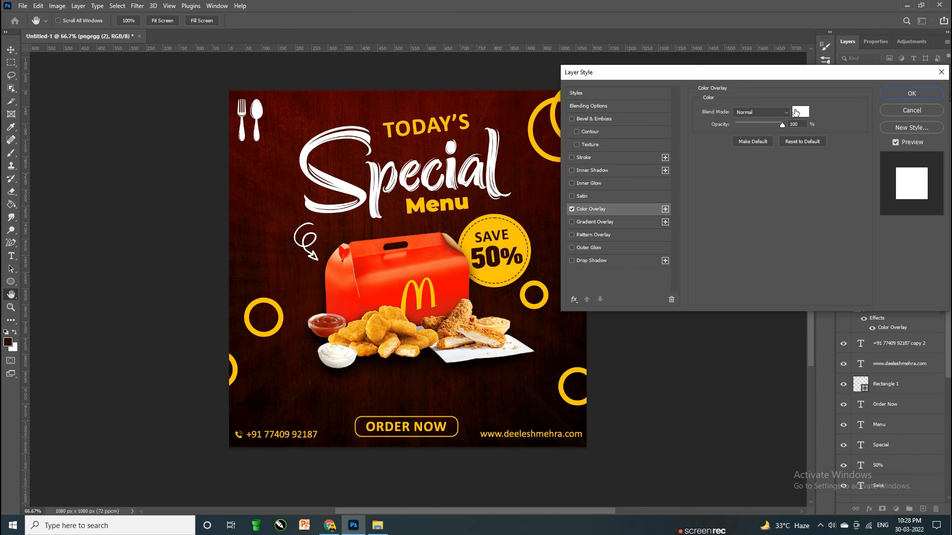
left_click(912, 94)
Step: Shrink the cutlery icon and nudge it into the top-left corner
scroll(300, 127, "up", 2)
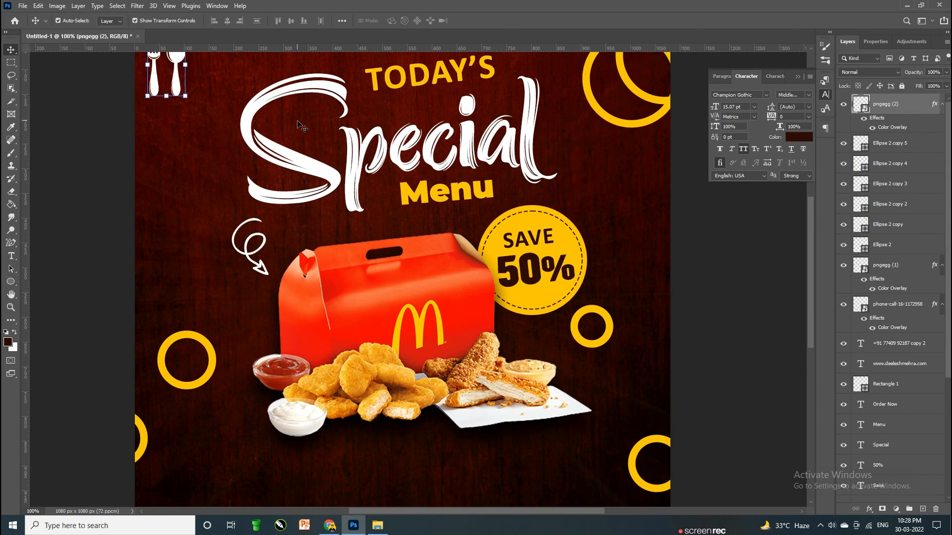
scroll(80, 152, "up", 2)
left_click_drag(184, 206, 164, 187)
key("shift+Down")
key("Left")
key("Left")
key("Left")
key("Left")
key("Left")
key("Left")
key("Return")
Step: Add a 'LOGO' text line in white (ffffff) beside the fork-and-spoon icon
key("3")
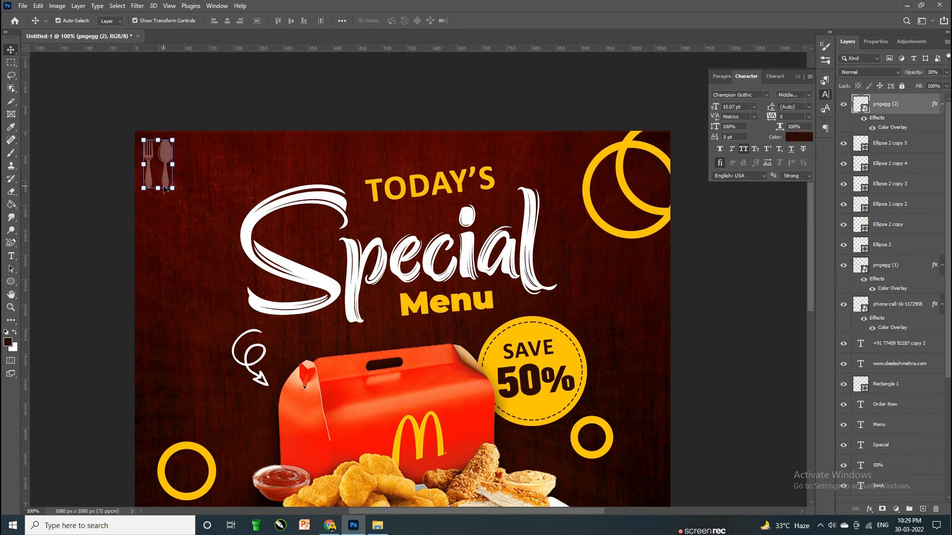
key("0")
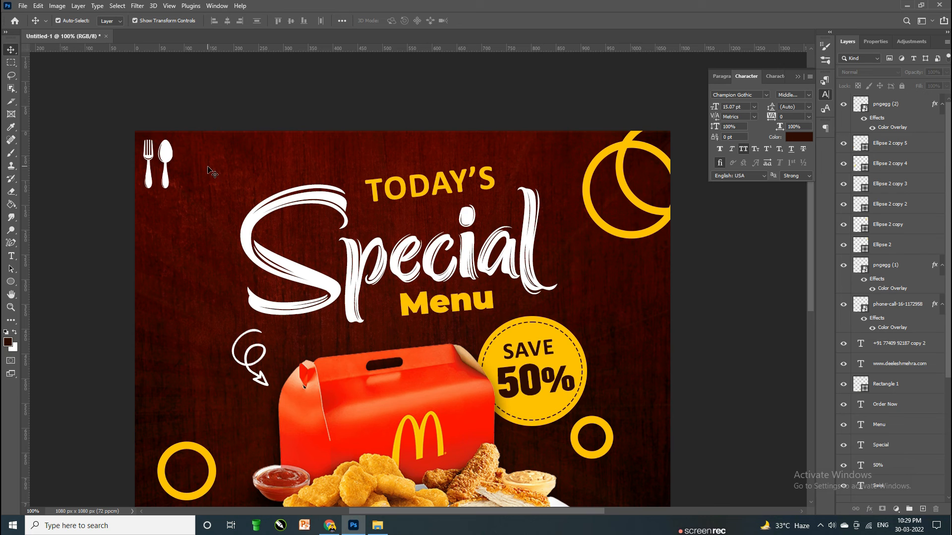
key("t")
left_click(208, 162)
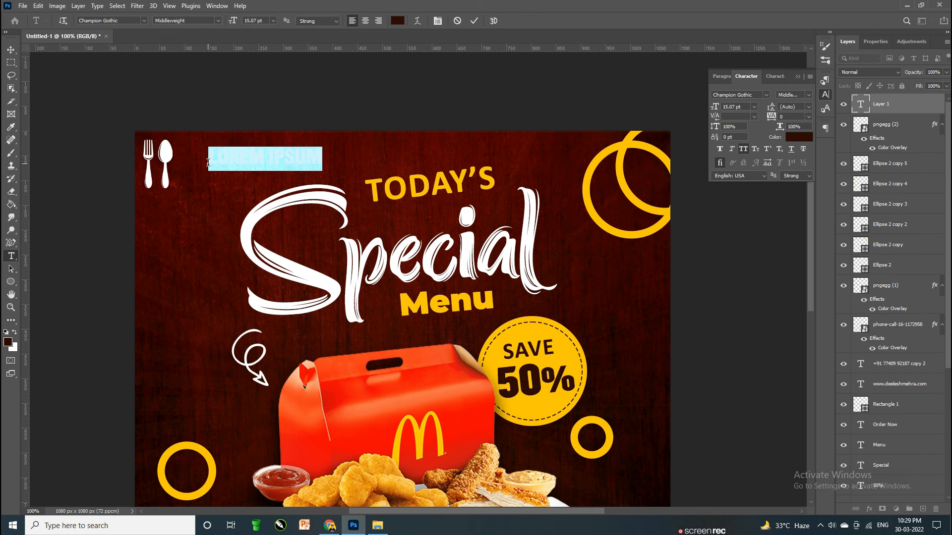
key("BackSpace")
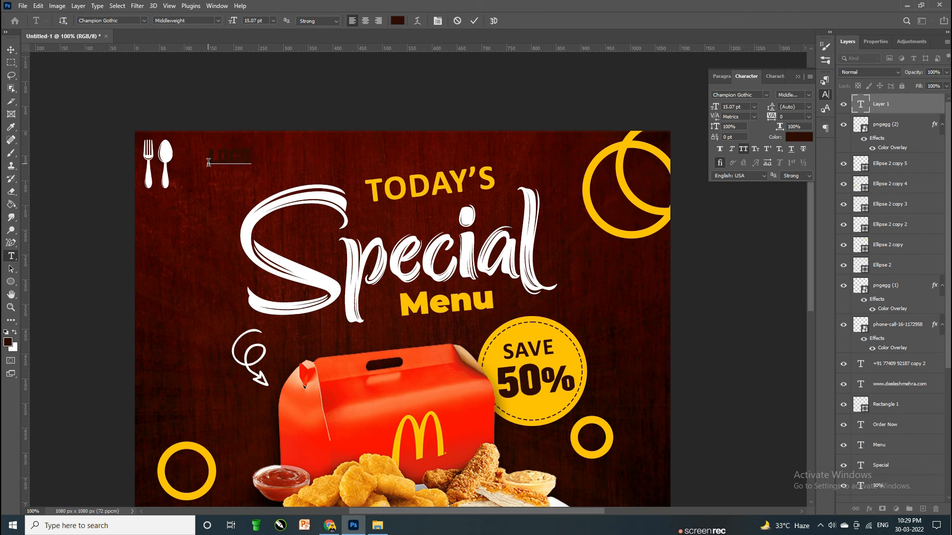
type("LOGO")
key("ctrl+a")
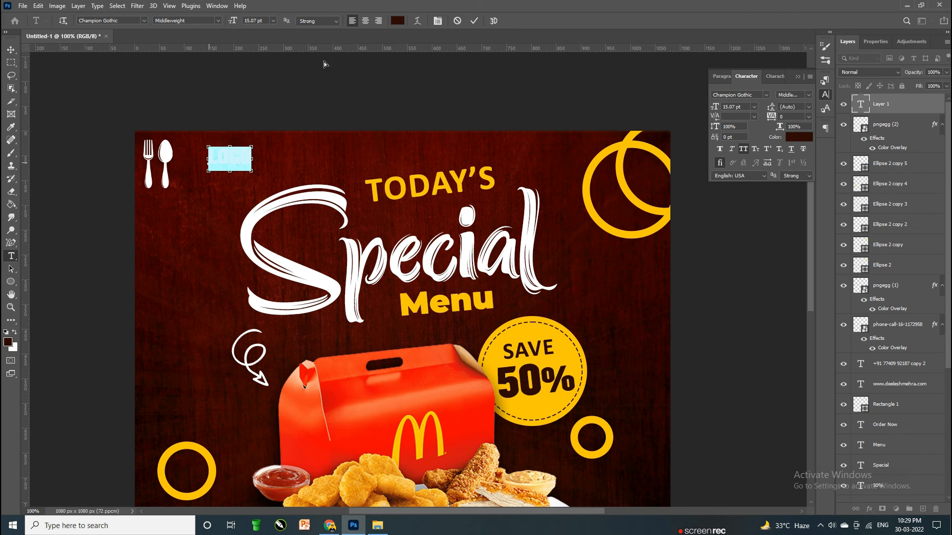
left_click(398, 21)
type("ffffff")
key("Return")
key("ctrl+Return")
Step: Enlarge the LOGO text and shrink the cutlery icon so they sit side by side
key("v")
left_click_drag(255, 161, 212, 166)
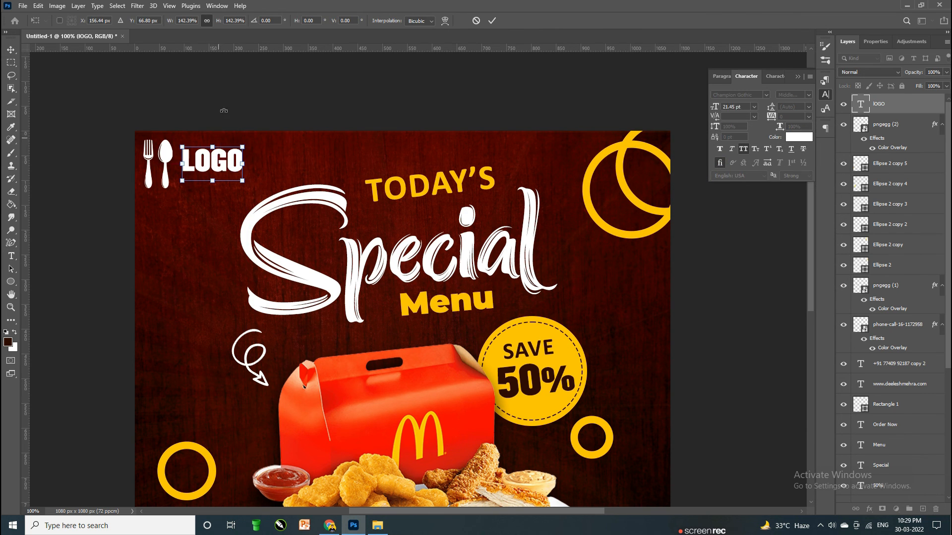
key("Return")
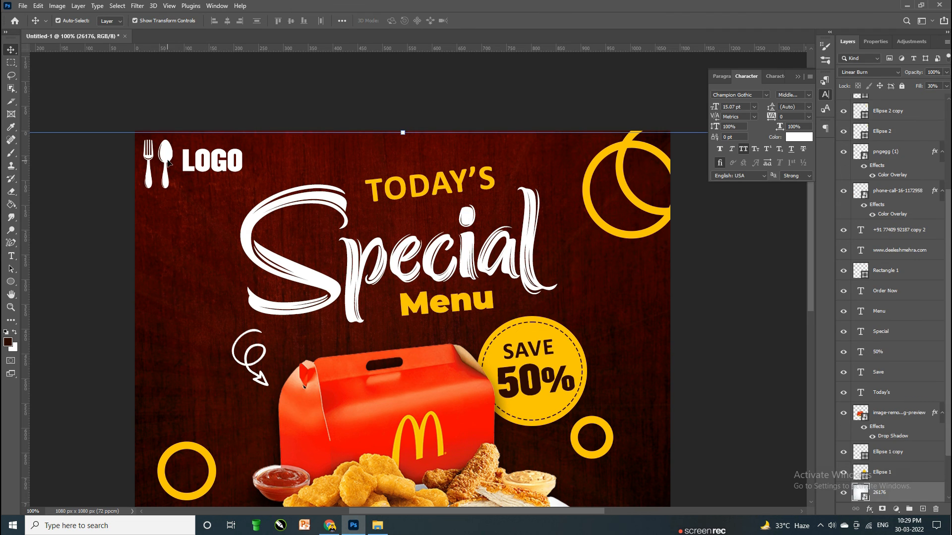
left_click(169, 185)
left_click_drag(171, 190, 202, 152)
key("Return")
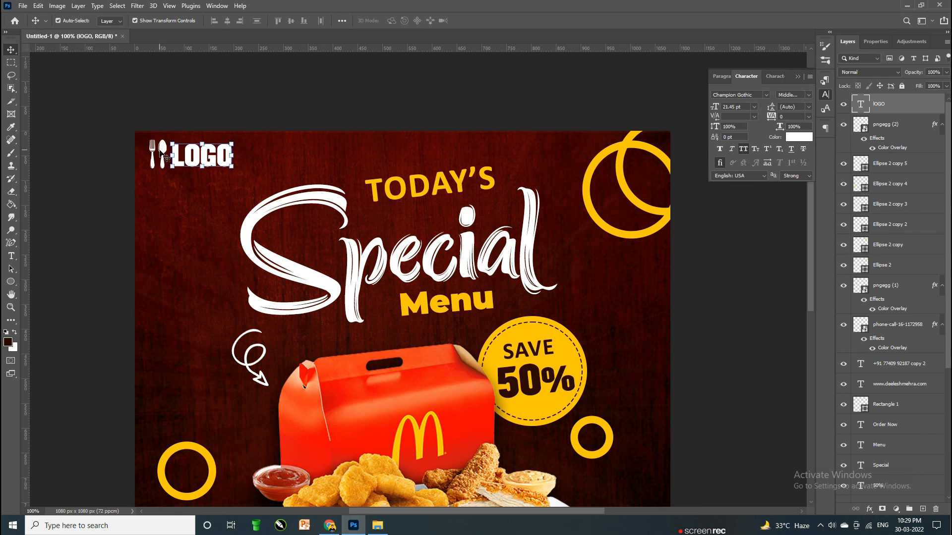
key("ctrl+t")
key("Return")
Step: Vertically align the cutlery icon and LOGO text, then nudge the pair left
left_click(361, 119)
left_click(162, 152)
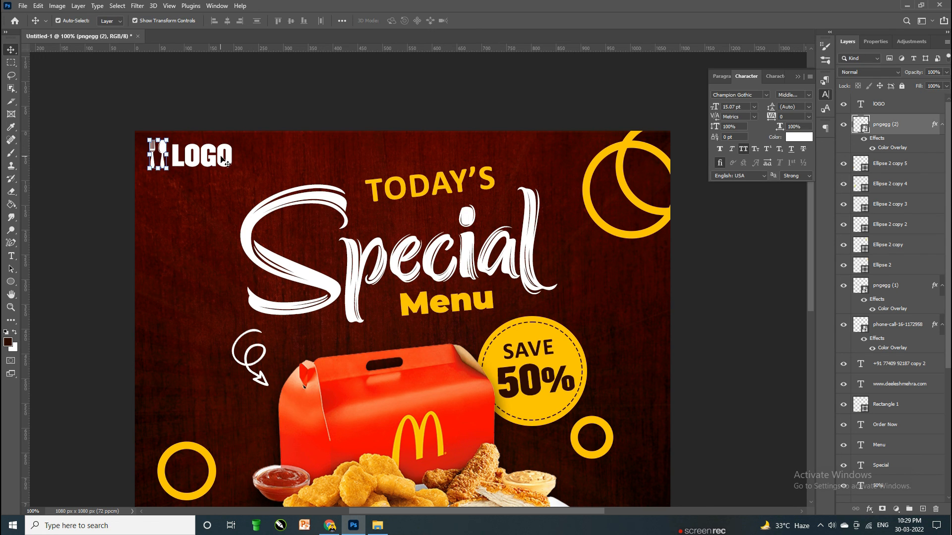
left_click(201, 155, "shift")
left_click(291, 21)
key("shift+Left")
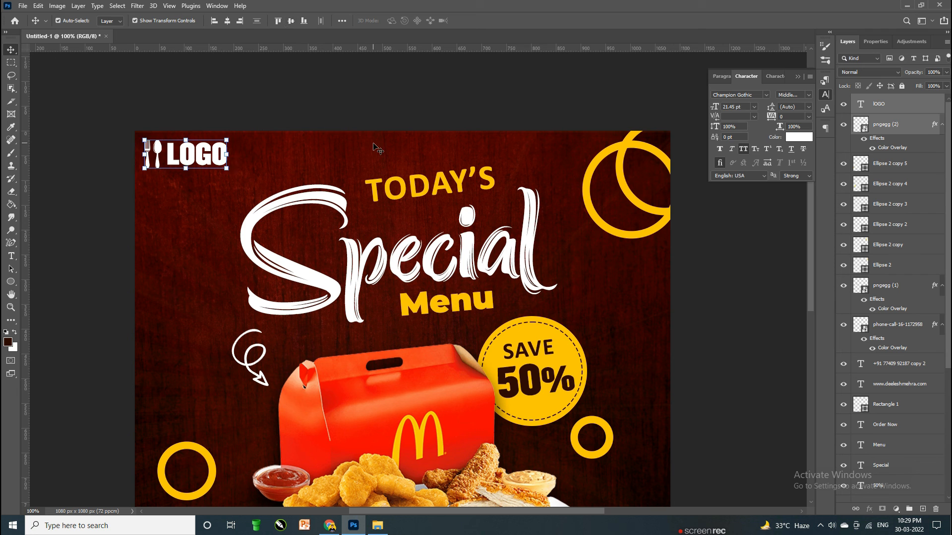
key("ctrl+minus")
scroll(438, 168, "down", 3)
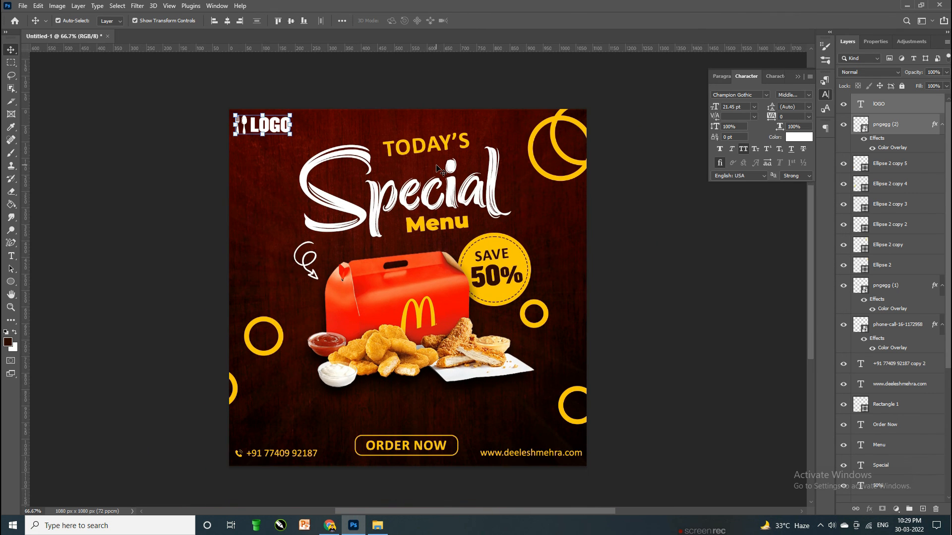
Step: Nudge the LOGO and icon pair slightly right
key("Right")
key("Right")
key("Right")
scroll(436, 166, "down", 1)
left_click(784, 310)
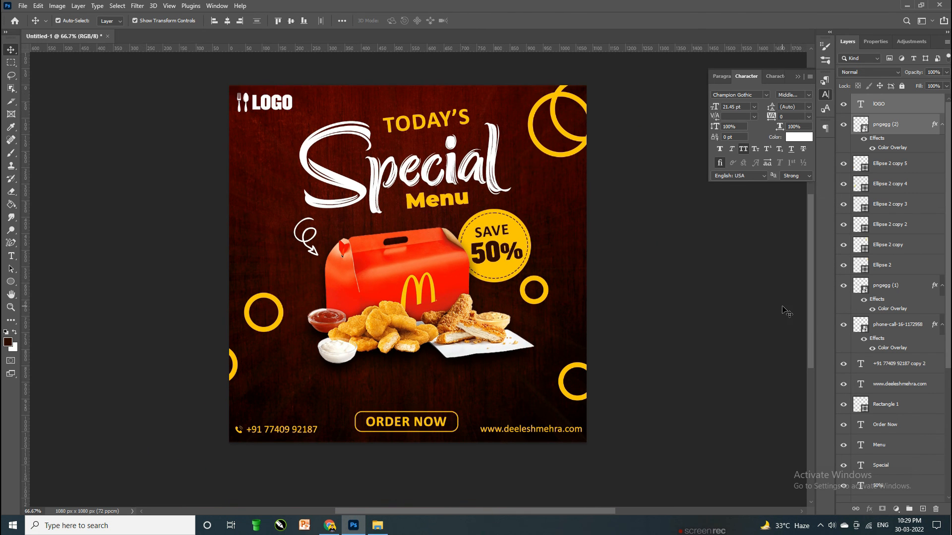
key("ctrl+minus")
key("ctrl+plus")
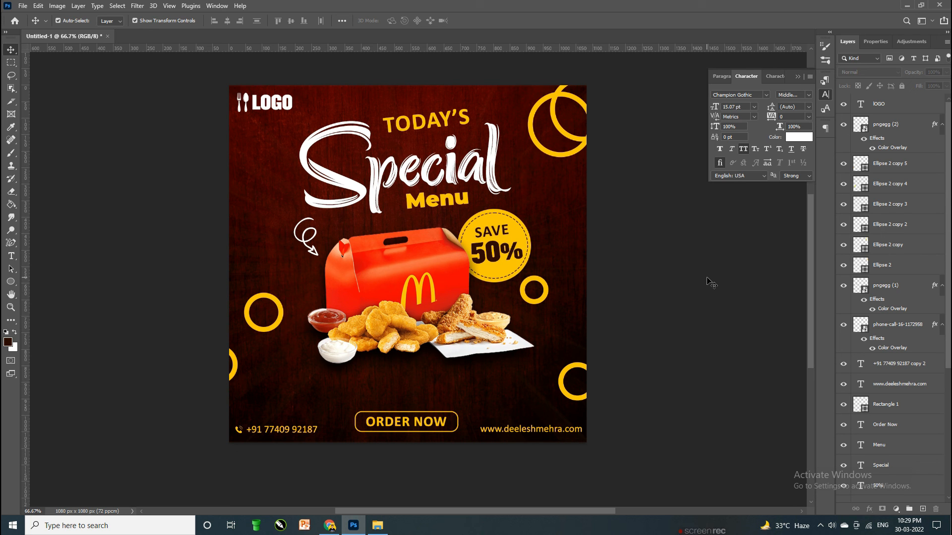
Step: Select the food box, SAVE 50% badge and small ring together and nudge them down
left_click_drag(644, 226, 380, 357)
key("shift+Down")
key("shift+Down")
key("shift+Down")
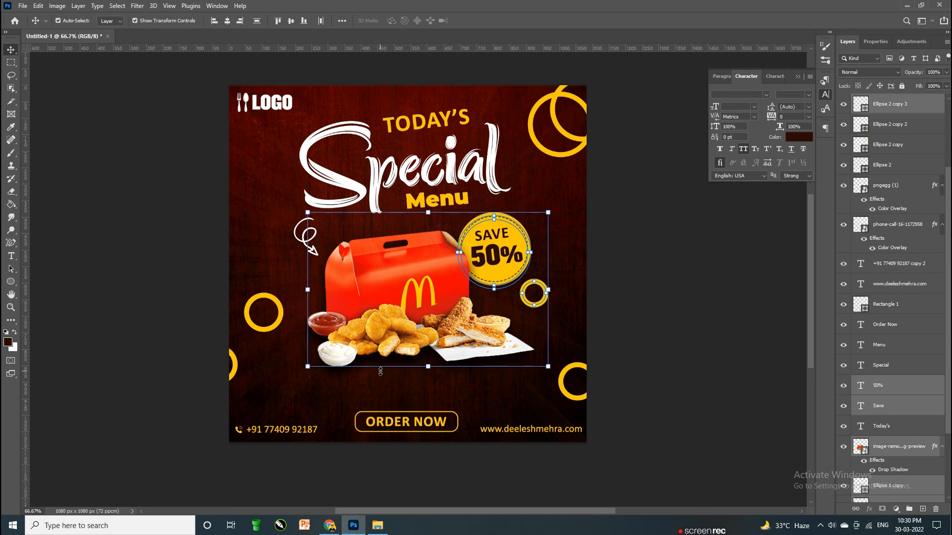
left_click(589, 279)
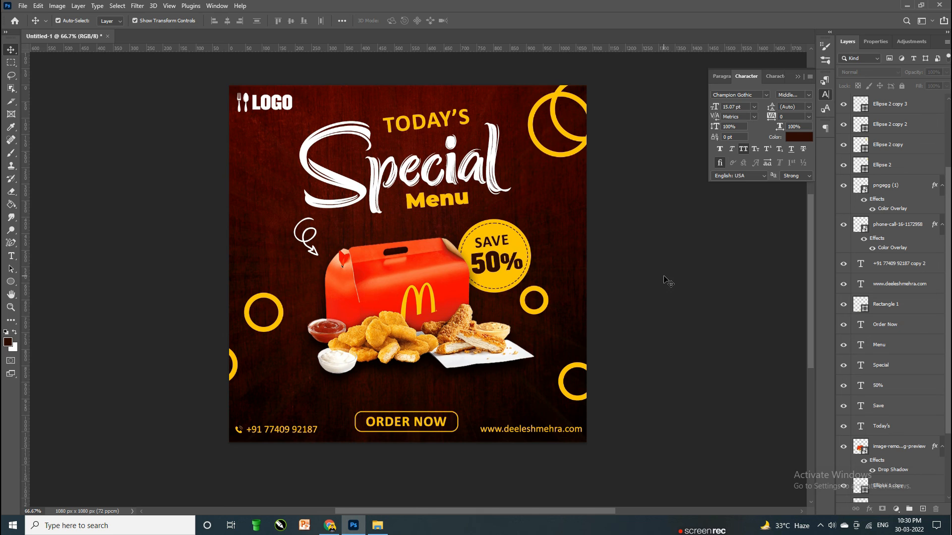
scroll(704, 277, "up", 1)
key("ctrl+minus")
key("ctrl+plus")
key("ctrl+plus")
key("ctrl+plus")
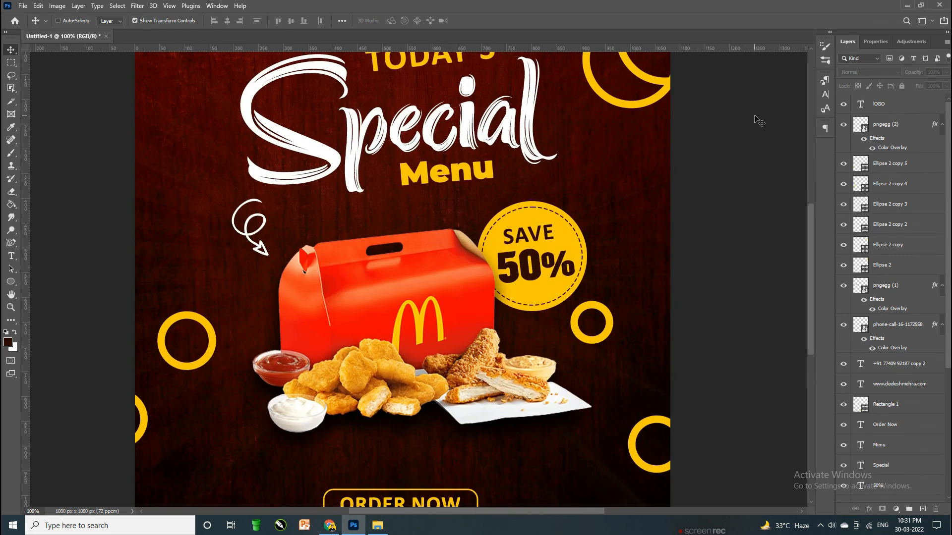
key("ctrl+minus")
key("ctrl+minus")
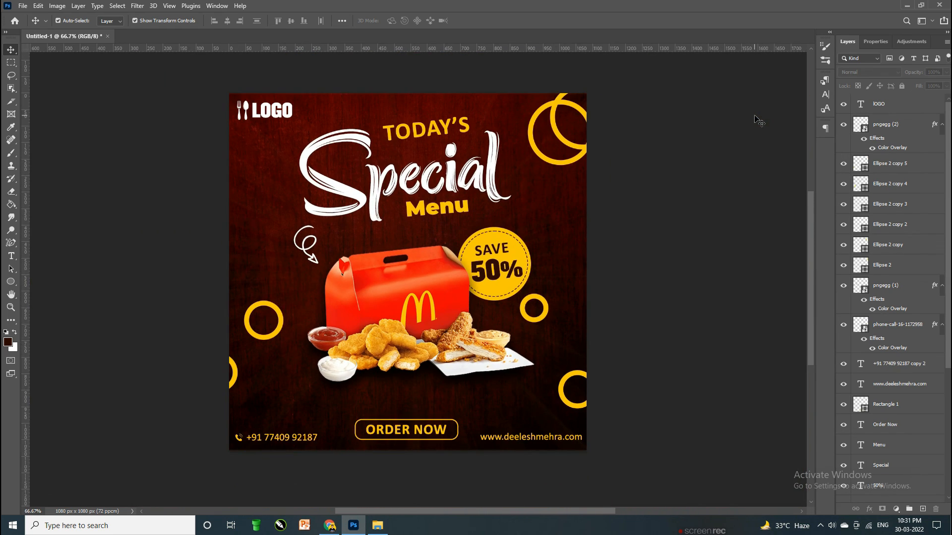